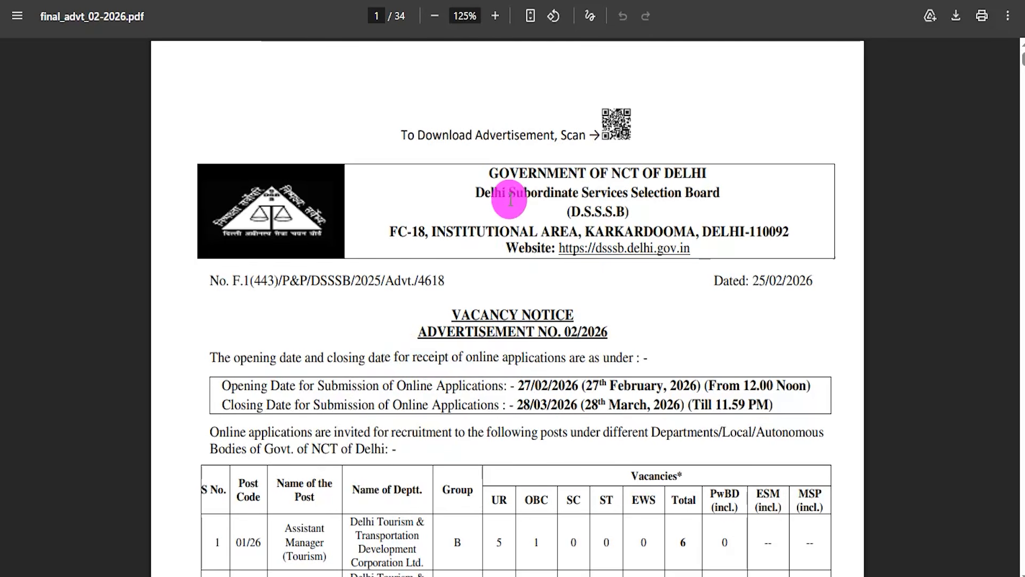
Highlight the board's name and the advertisement number in the vacancy notice, and check the table's total vacancies
drag(485, 196, 659, 193)
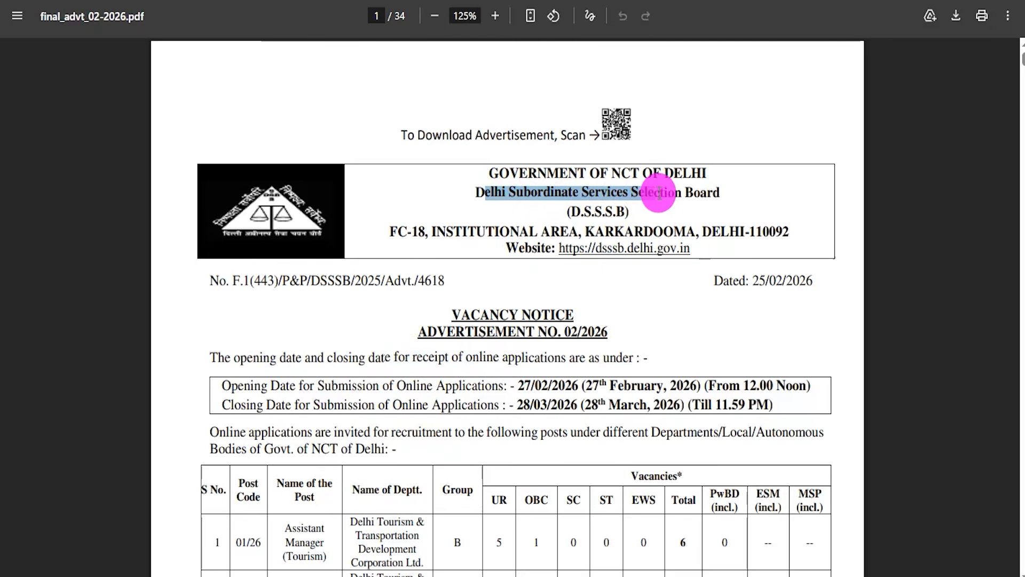
drag(456, 331, 567, 324)
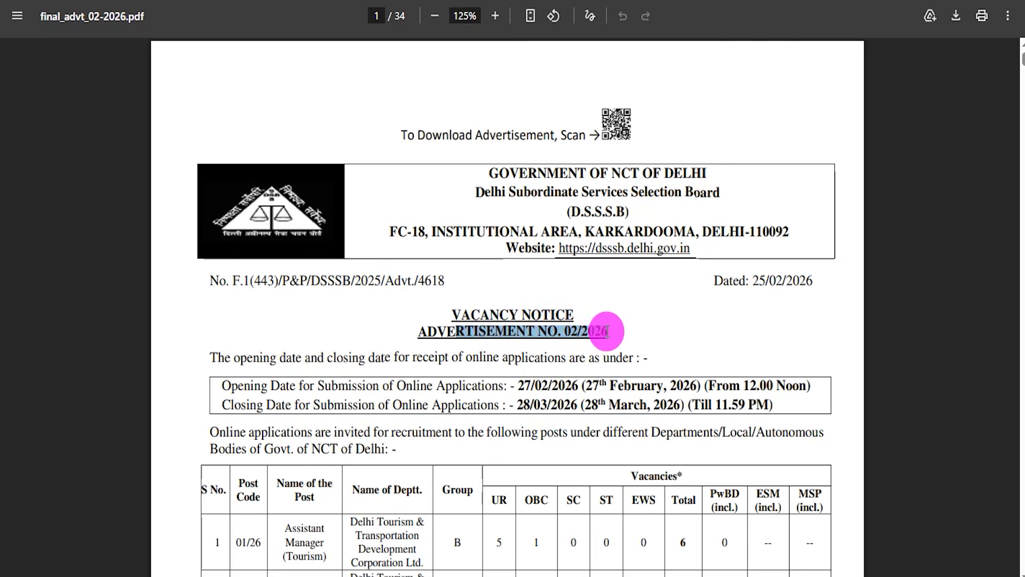
scroll(535, 407, down, 15)
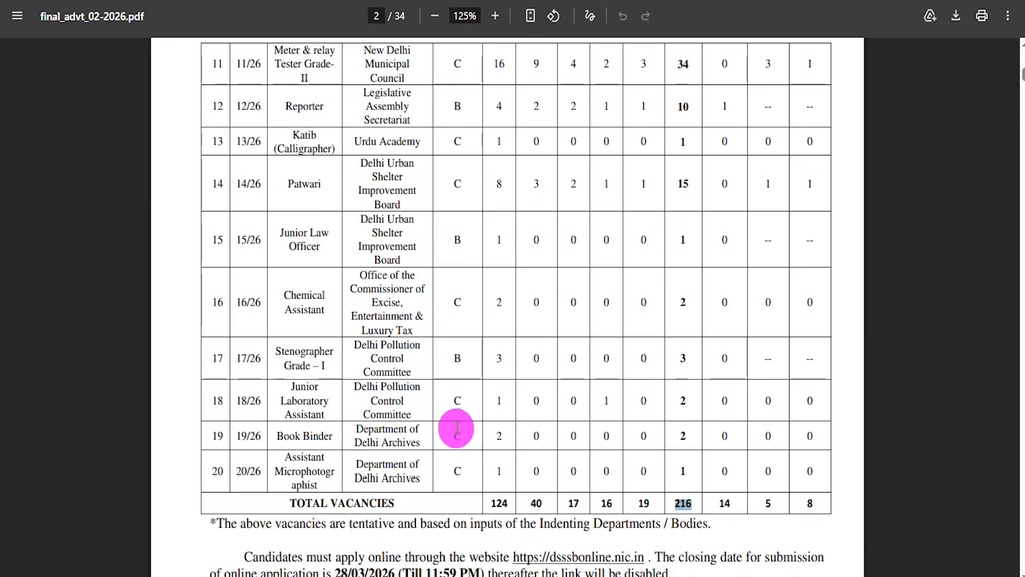
Examine the post names in the vacancy table, from Assistant Manager (Tourism) to Assistant Microphotographist
scroll(431, 414, up, 8)
scroll(431, 414, up, 7)
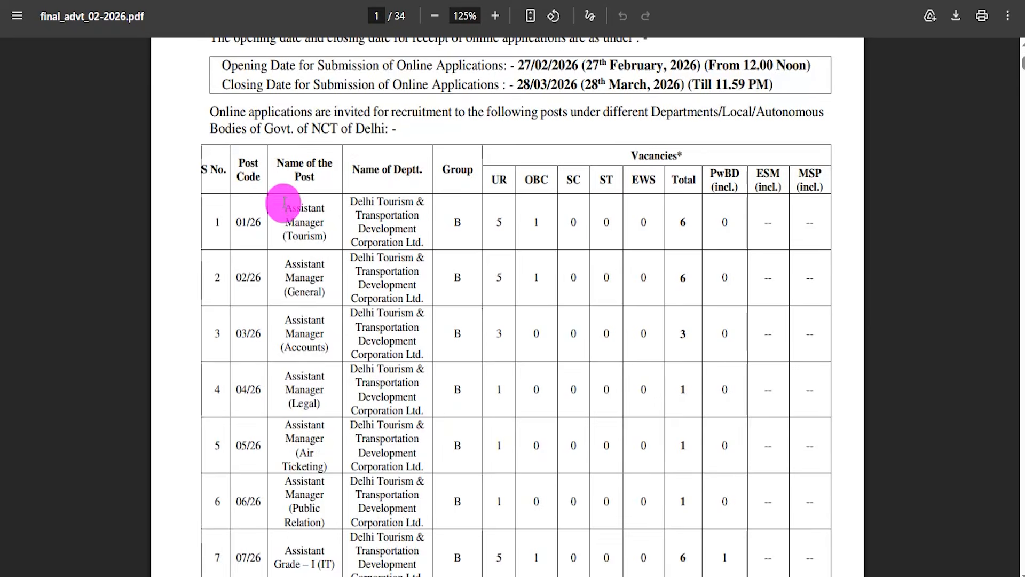
drag(274, 199, 328, 241)
scroll(337, 425, down, 15)
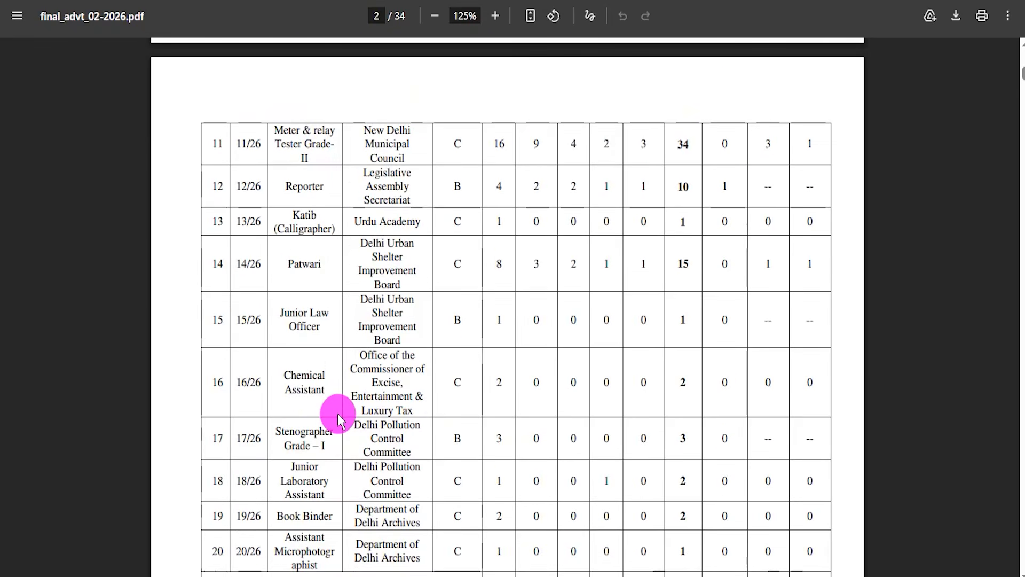
scroll(337, 418, down, 1)
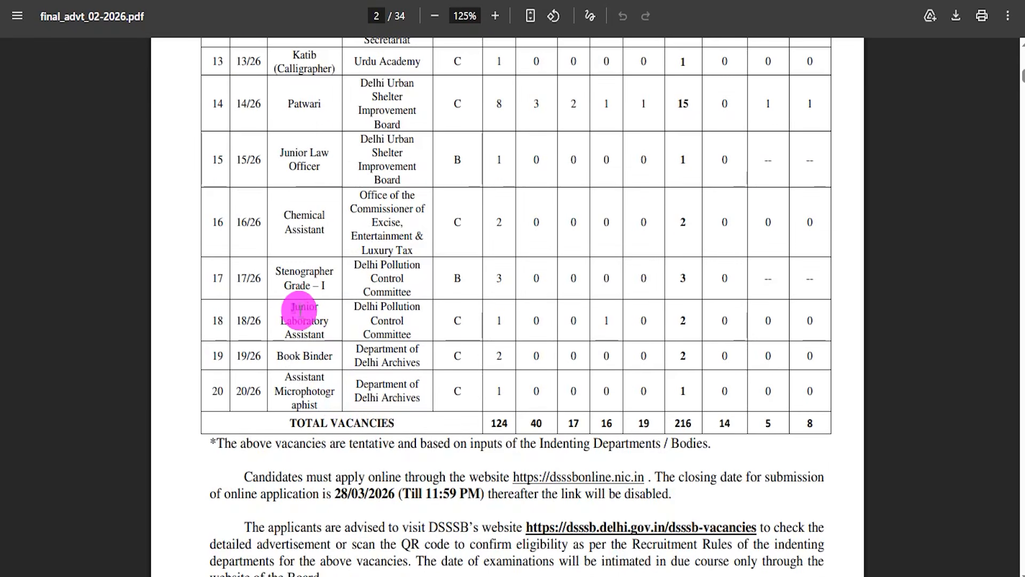
drag(292, 355, 309, 367)
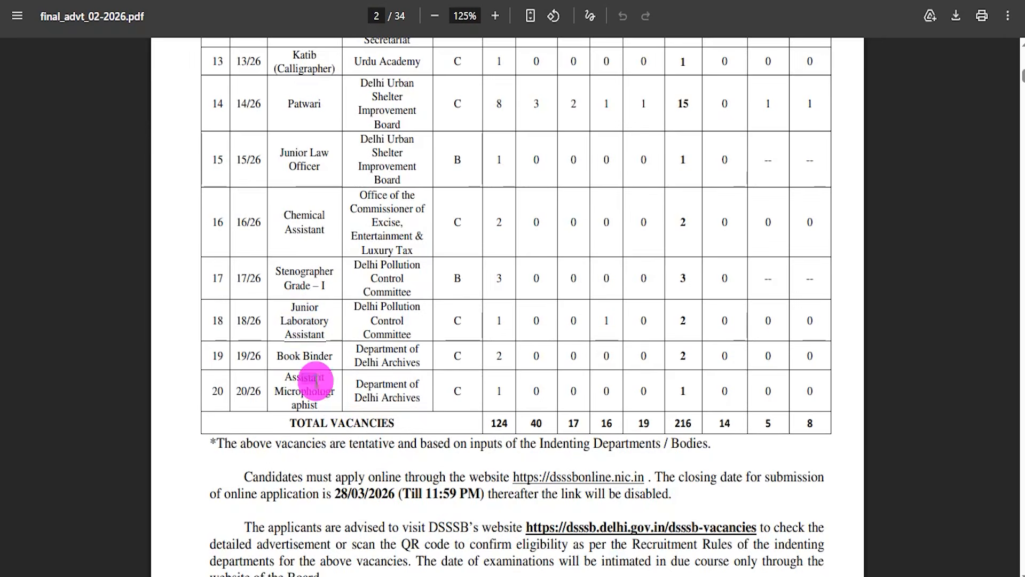
scroll(336, 312, up, 18)
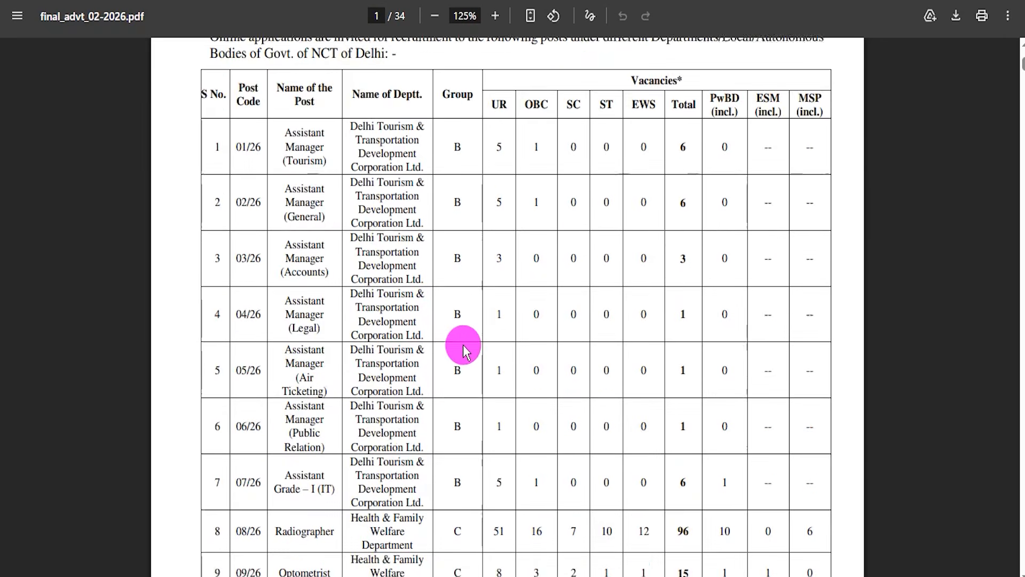
Highlight the UR, OBC, SC, ST and EWS column headings and examine the category-wise vacancies of the posts
drag(488, 342, 528, 341)
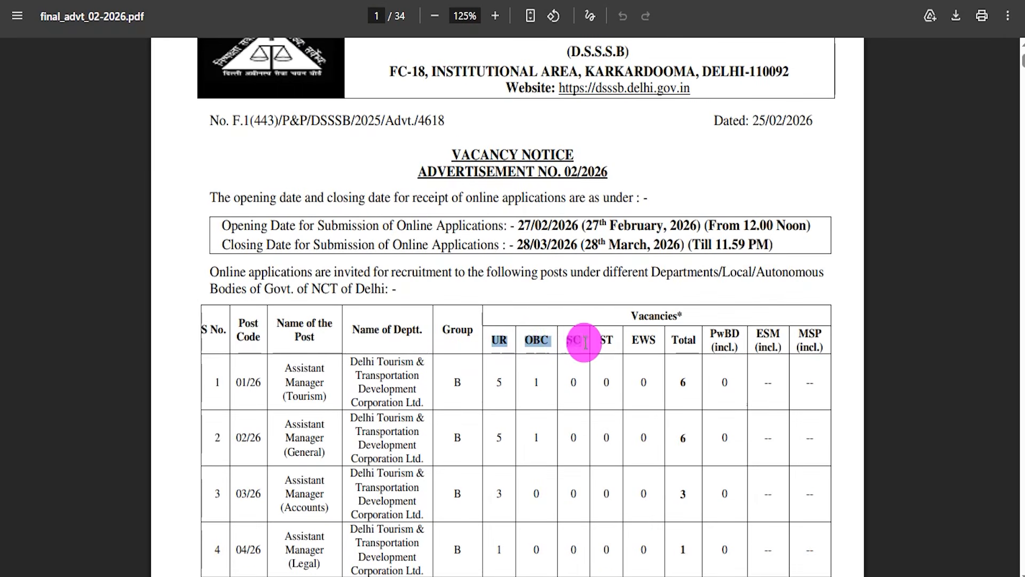
scroll(506, 405, down, 5)
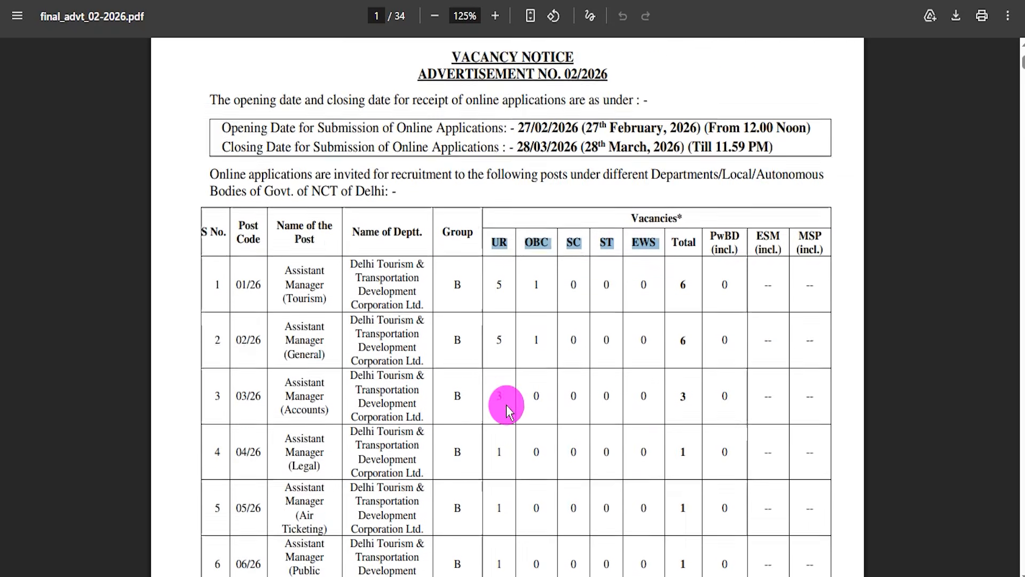
scroll(491, 417, down, 14)
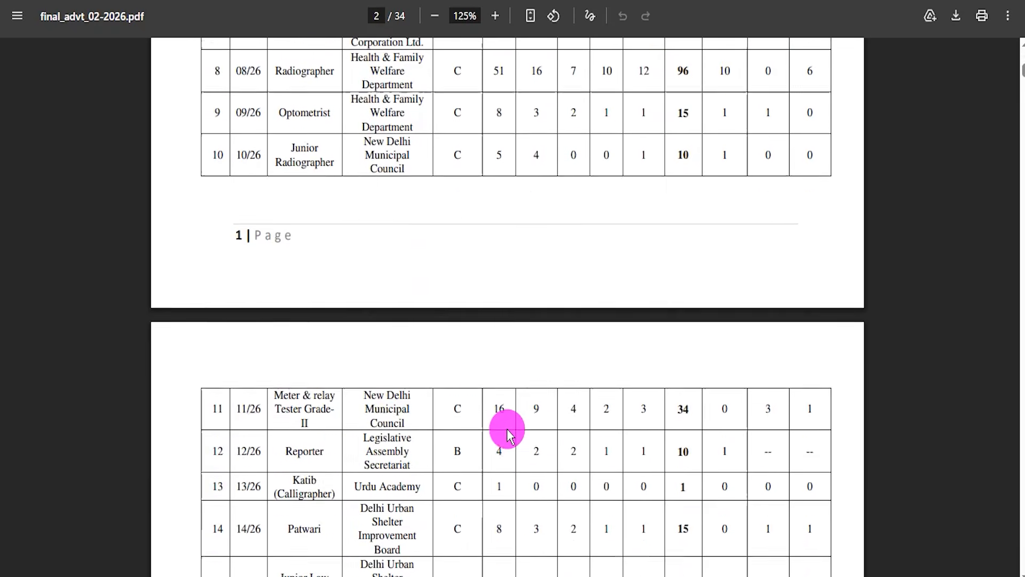
scroll(507, 428, up, 18)
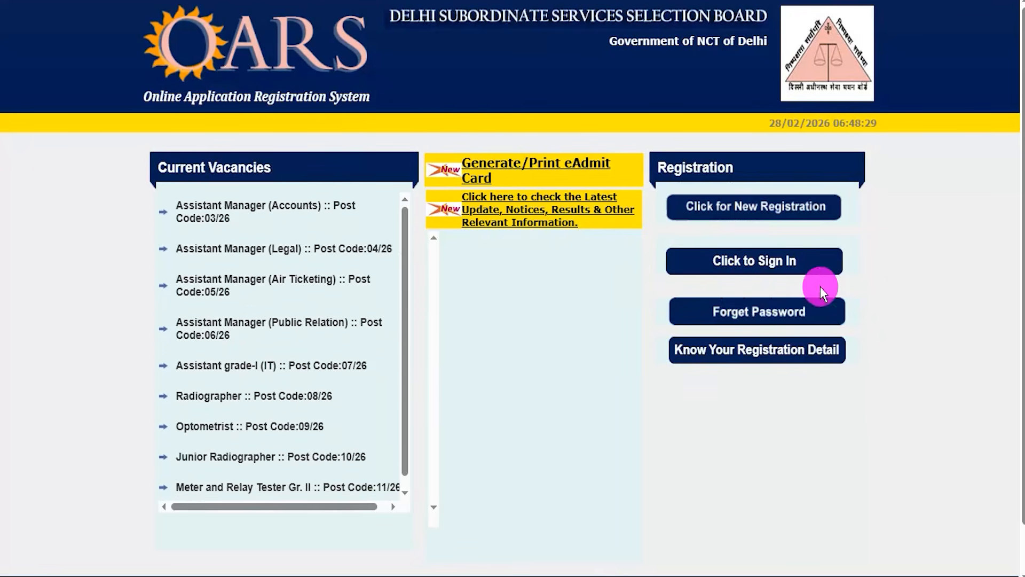
Look over the OARS registration portal and the Delhi Subordinate Services Selection Board home page down to its footer
scroll(774, 393, down, 1)
scroll(774, 393, up, 1)
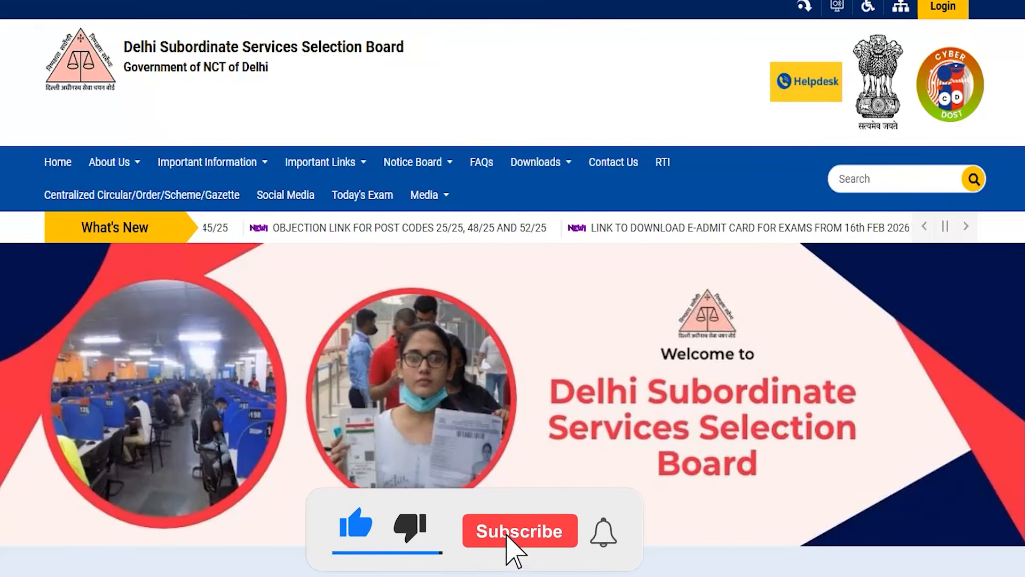
scroll(673, 386, down, 10)
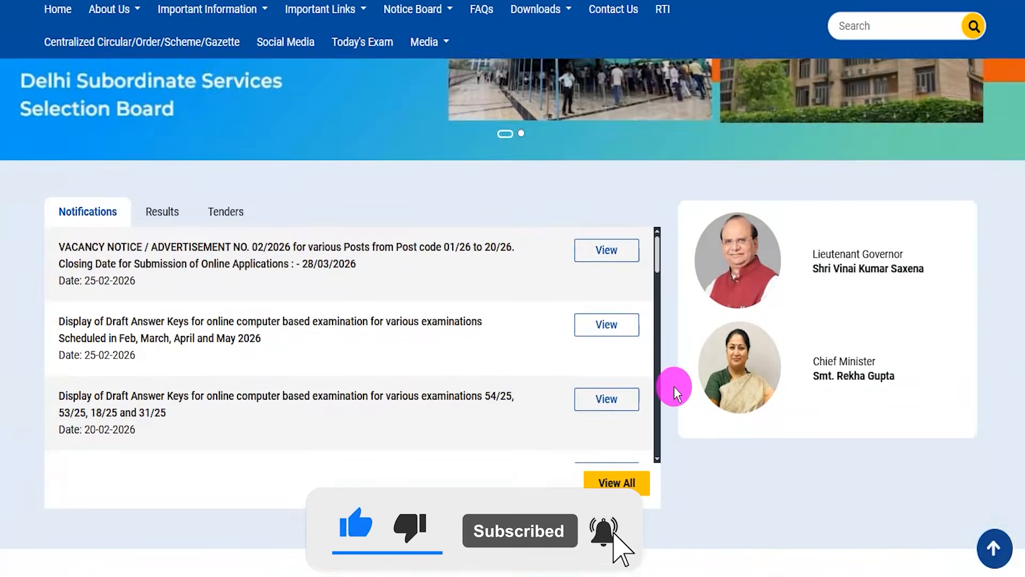
scroll(674, 385, down, 10)
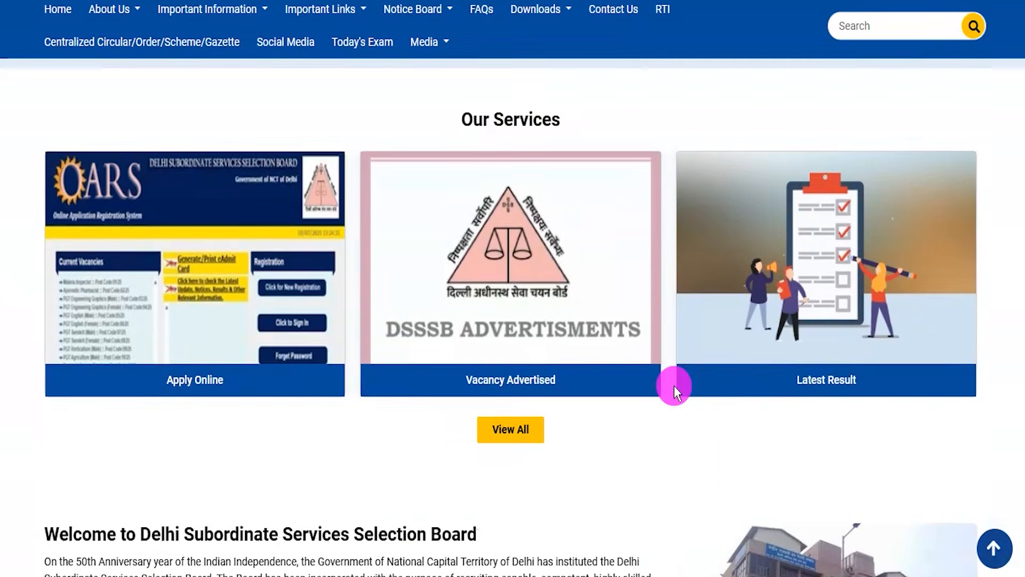
scroll(674, 386, down, 5)
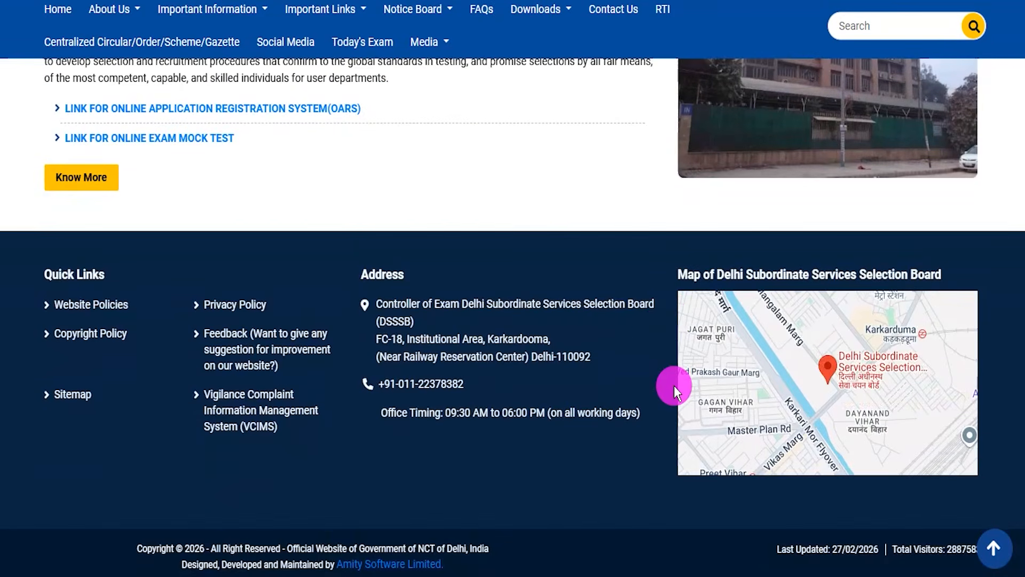
scroll(654, 333, up, 5)
scroll(655, 333, up, 12)
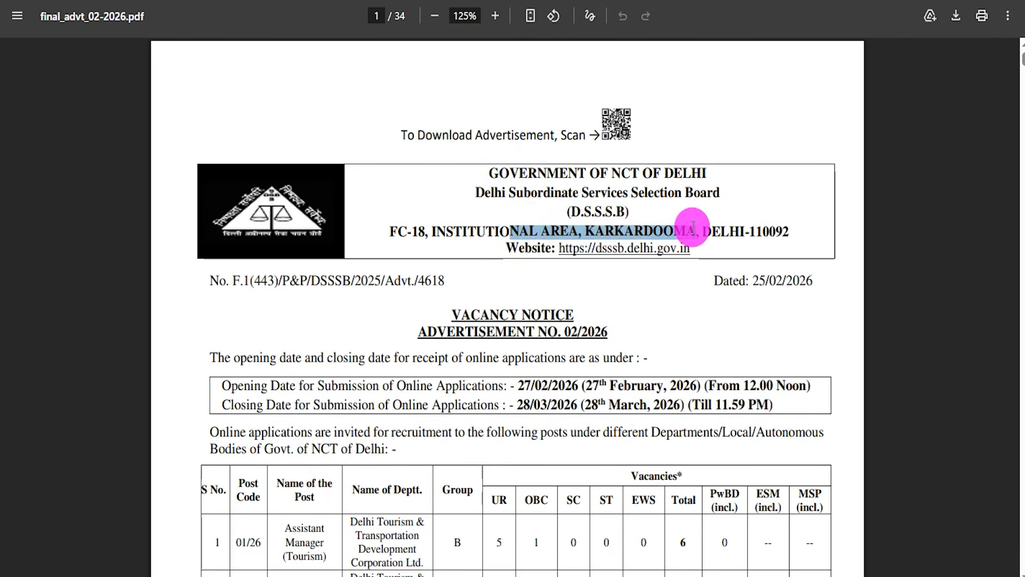
Highlight the closing date for online applications in the vacancy notice PDF and look over the vacancy table
click(624, 381)
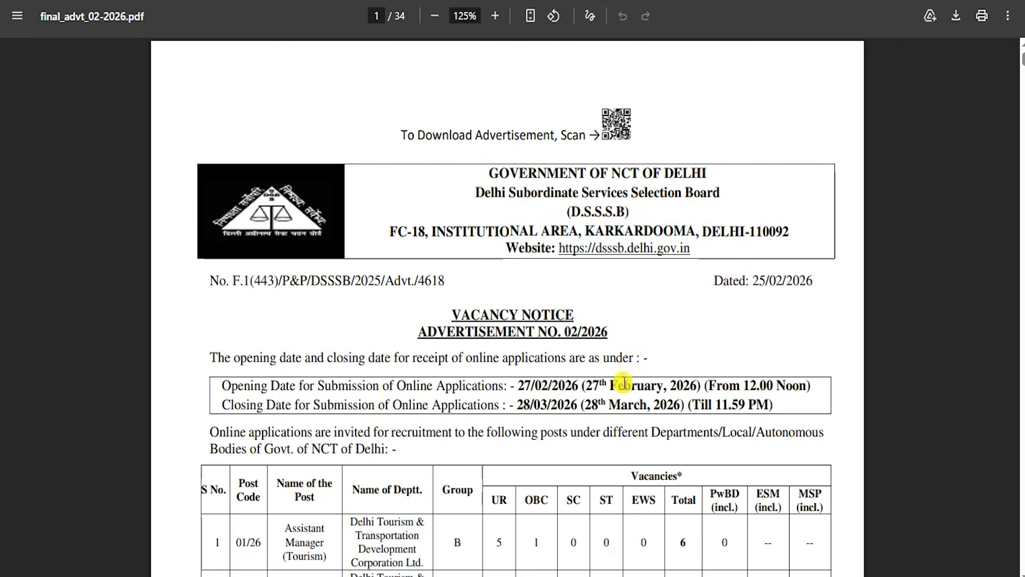
drag(553, 401, 611, 405)
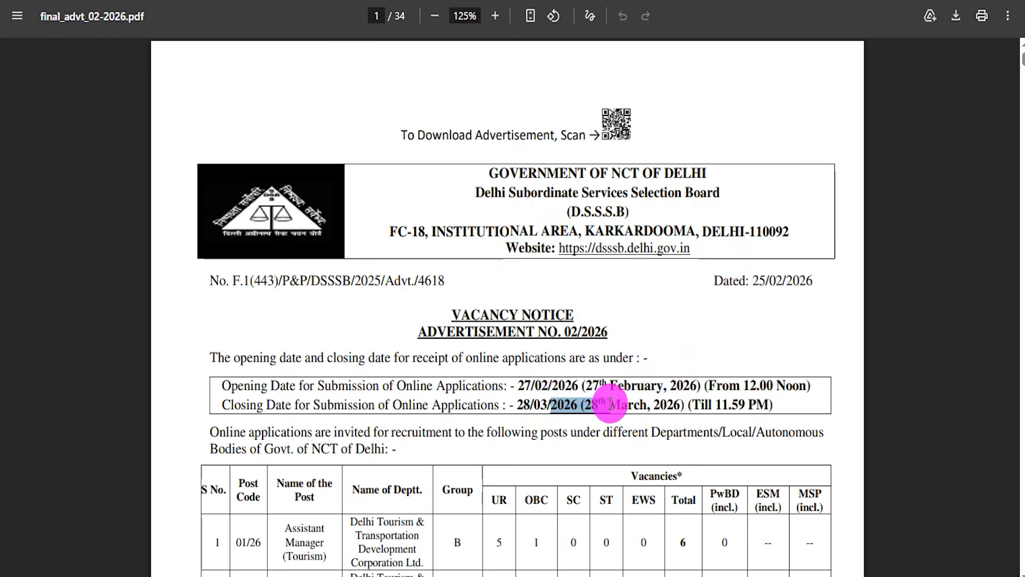
scroll(528, 389, down, 3)
click(504, 360)
scroll(505, 360, down, 4)
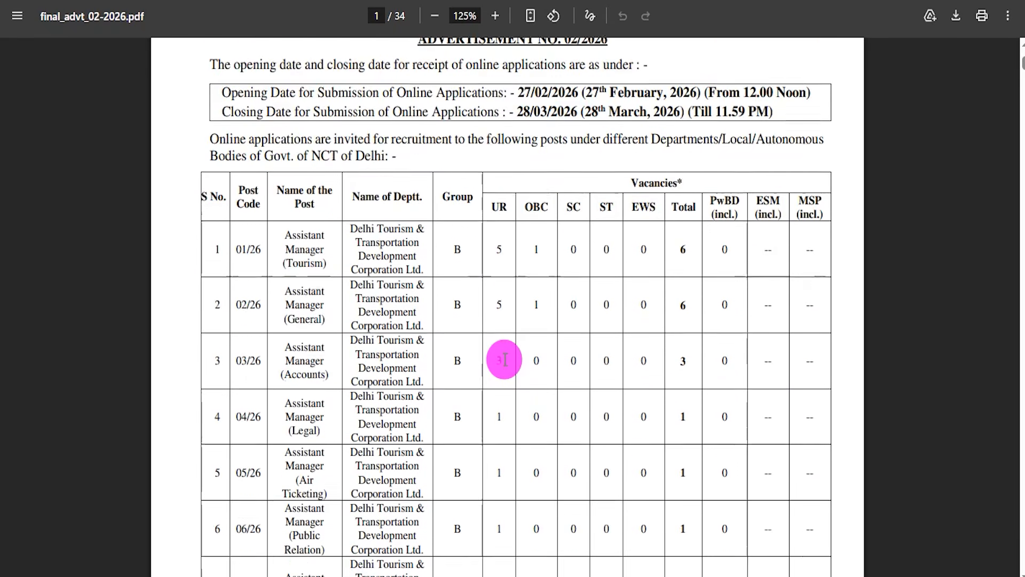
scroll(504, 359, down, 8)
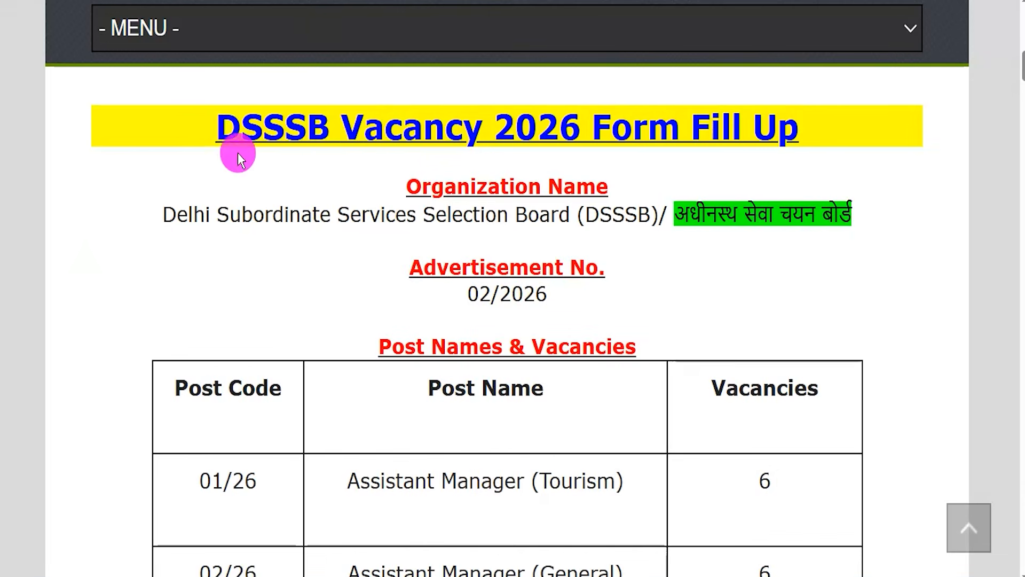
Highlight the title, organization name and advertisement number on the DSSSB Vacancy 2026 Form Fill Up page
drag(222, 133, 787, 136)
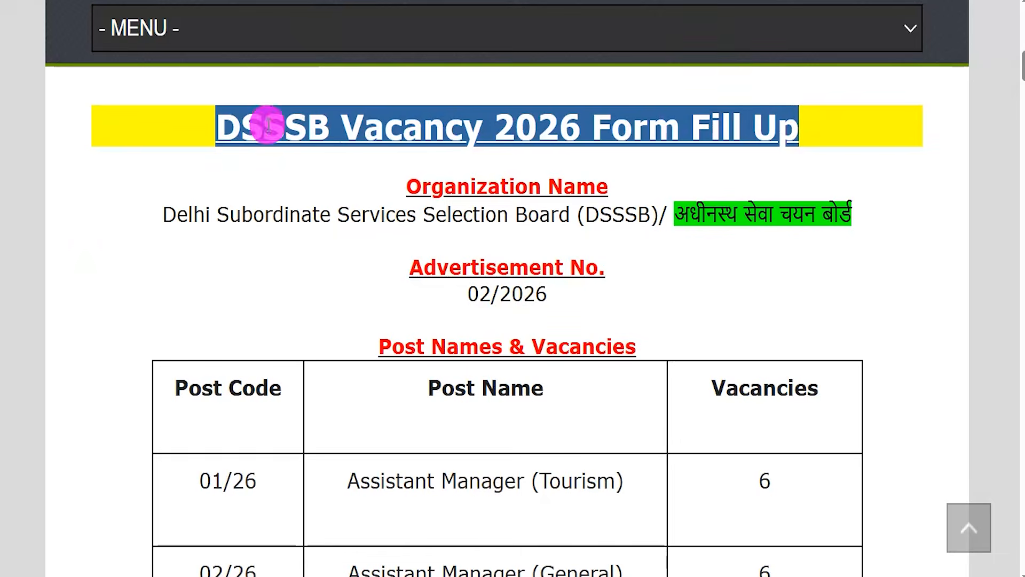
drag(188, 209, 577, 206)
drag(643, 213, 777, 214)
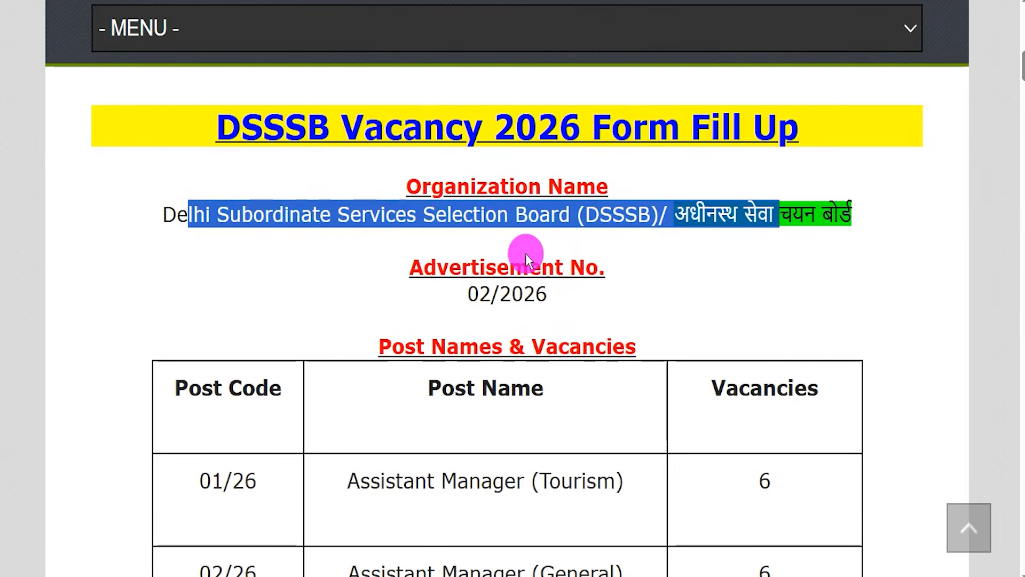
drag(474, 270, 563, 269)
drag(472, 290, 516, 291)
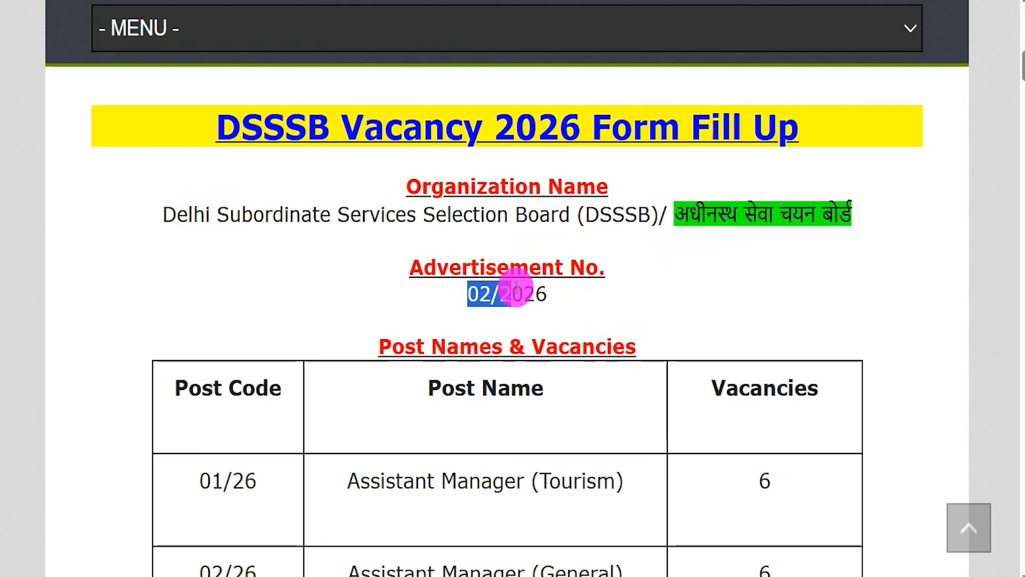
Highlight the Post Name heading and the Assistant Manager (Tourism) entry with its number of vacancies
scroll(491, 374, down, 3)
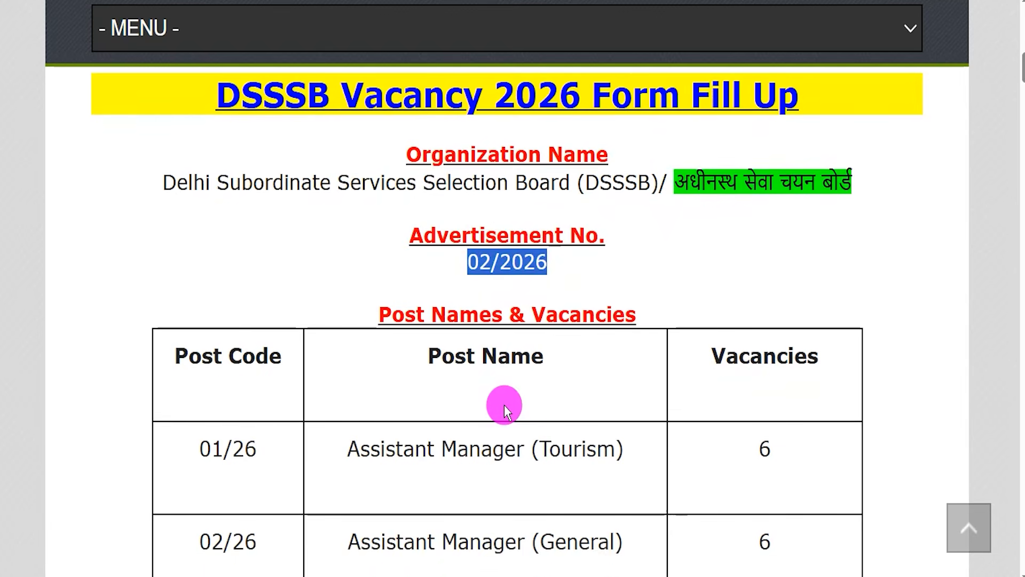
scroll(499, 386, down, 1)
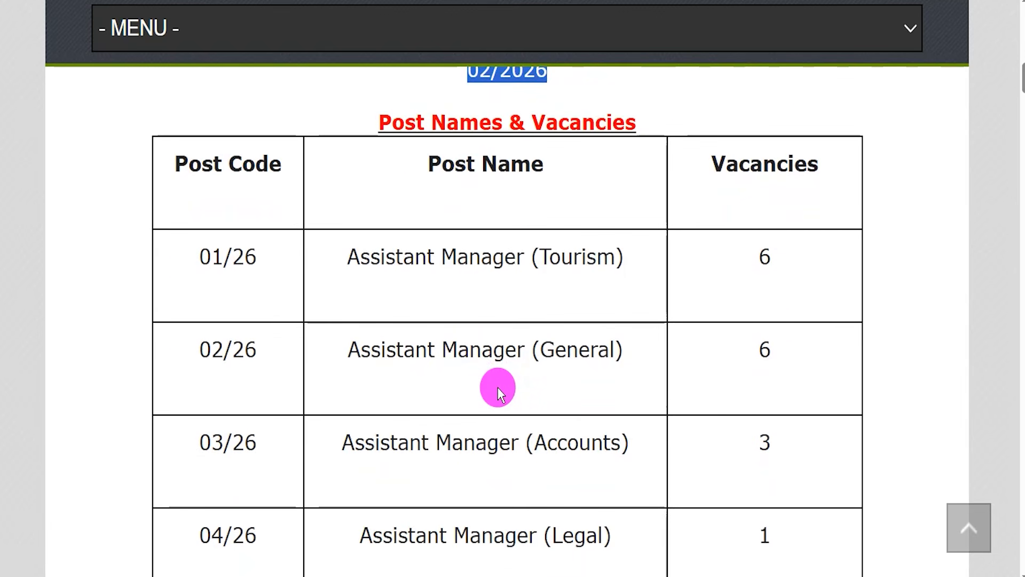
drag(437, 170, 515, 165)
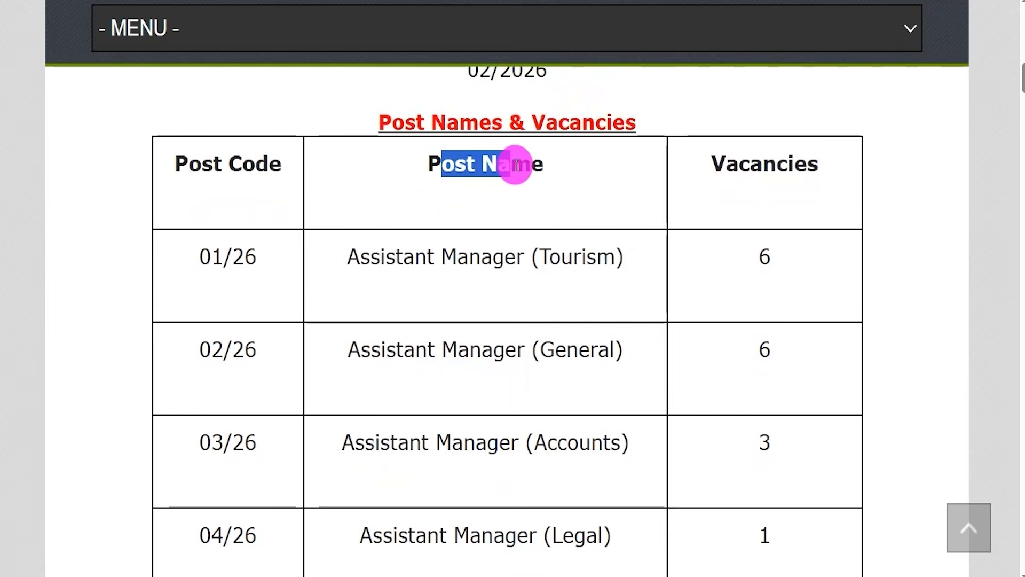
drag(383, 257, 465, 256)
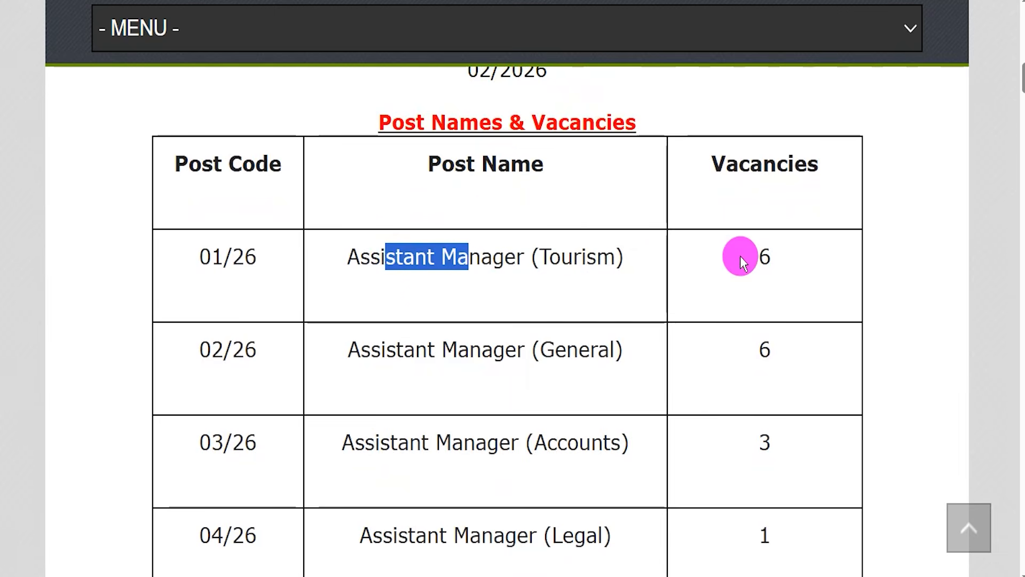
drag(747, 256, 779, 256)
drag(371, 256, 517, 255)
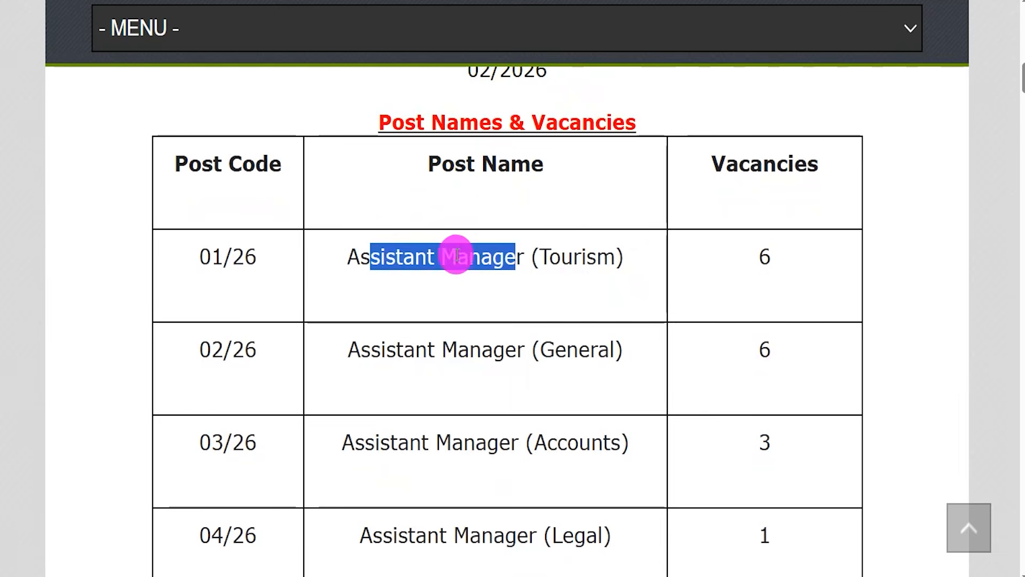
Review the posts further down the Post Names & Vacancies table, highlighting entries as far as Junior Laboratory Assistant
scroll(398, 332, down, 15)
scroll(398, 332, up, 4)
scroll(397, 332, down, 3)
drag(444, 291, 501, 295)
scroll(420, 378, down, 3)
drag(420, 383, 547, 384)
scroll(521, 389, down, 5)
drag(493, 343, 552, 345)
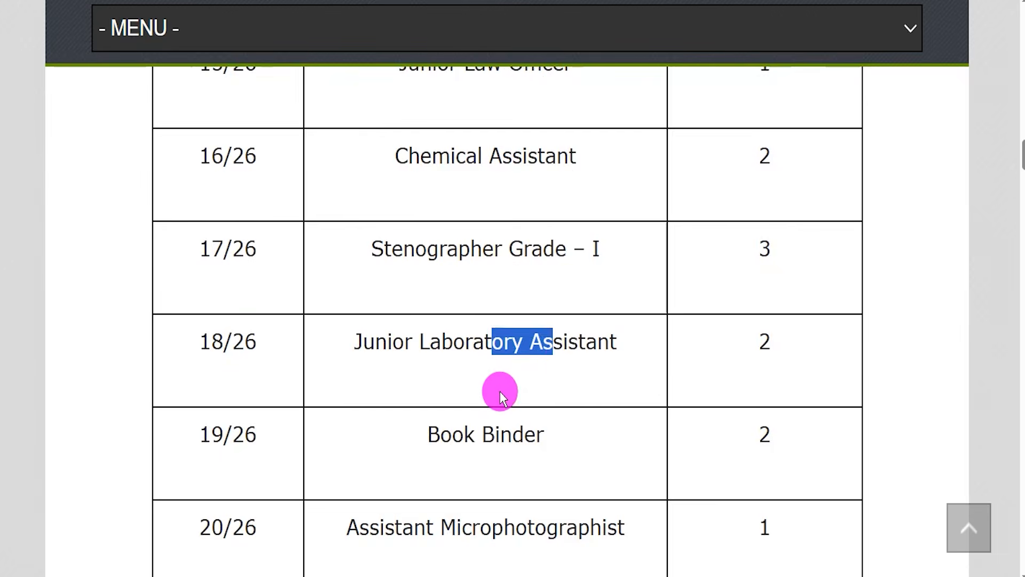
Highlight the Assistant Microphotographist post and its number of vacancies in the table's last post row
scroll(500, 391, down, 4)
click(409, 289)
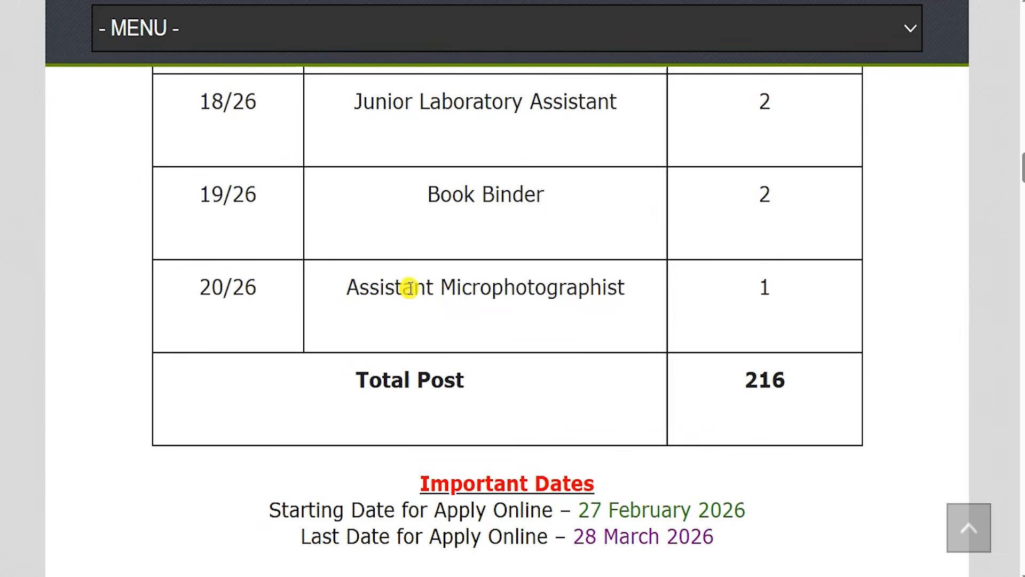
drag(409, 288, 508, 287)
drag(757, 289, 773, 289)
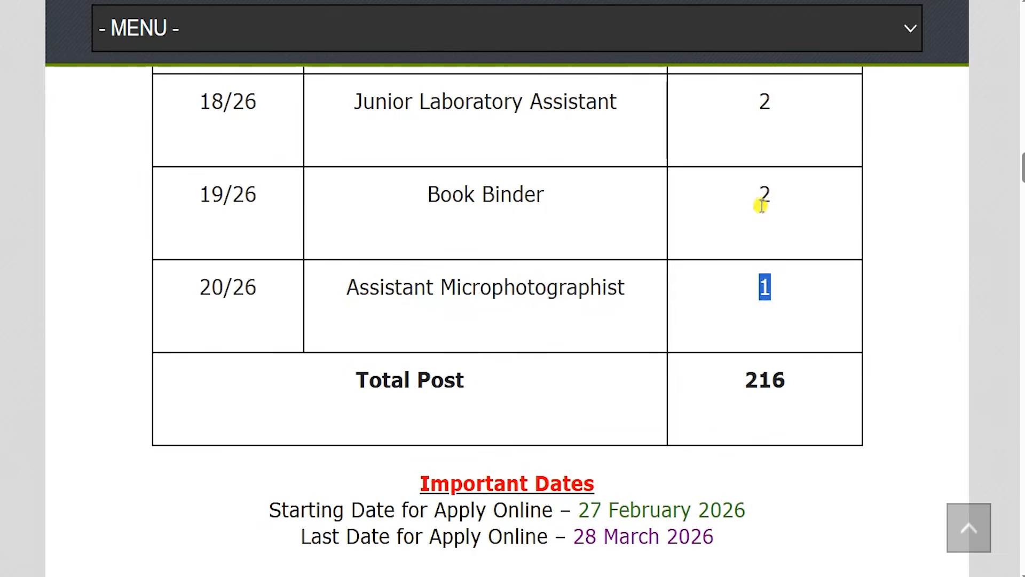
Highlight the starting date and last date for applying online under Important Dates
scroll(585, 512, down, 1)
drag(584, 477, 699, 472)
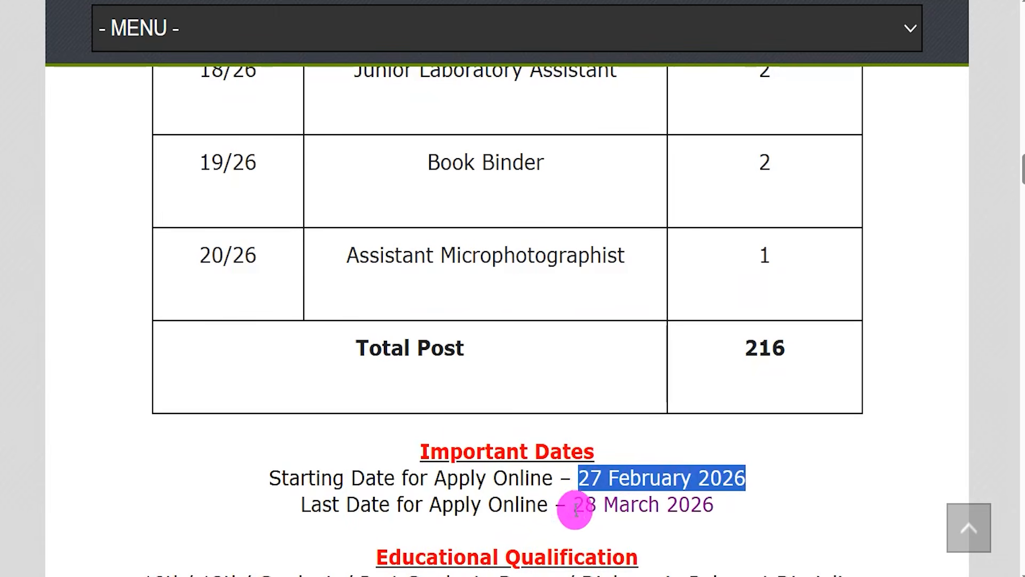
drag(577, 503, 714, 501)
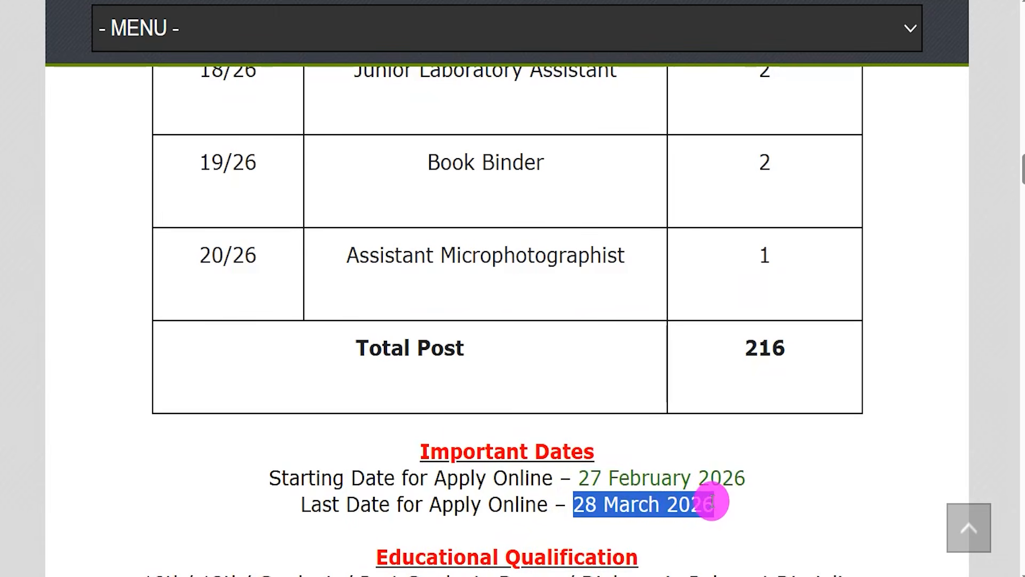
scroll(634, 470, down, 3)
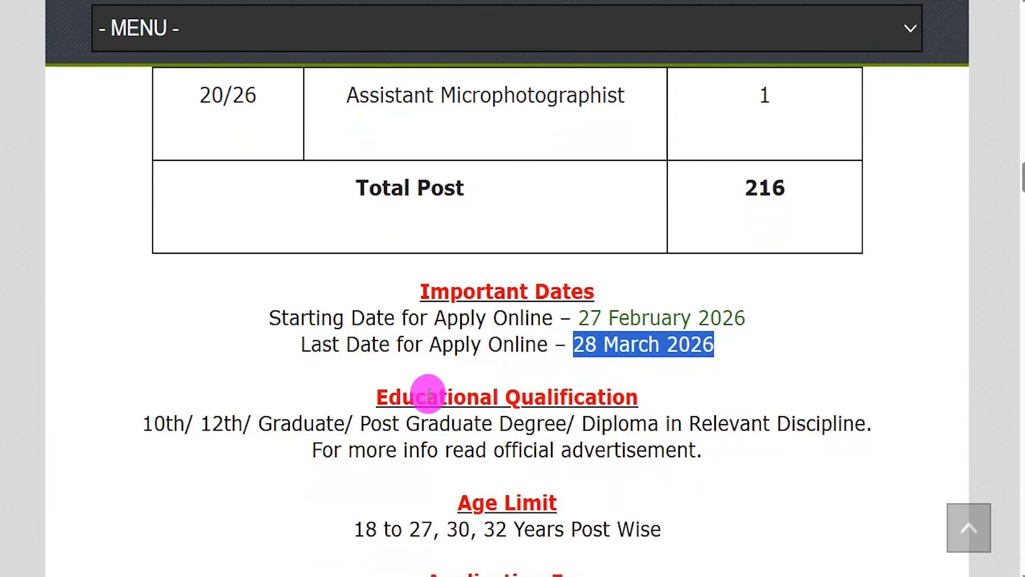
Highlight the Educational Qualification heading and the qualification line below it, from 10th/12th to Diploma in Relevant Discipline
drag(428, 393, 589, 398)
drag(154, 422, 334, 421)
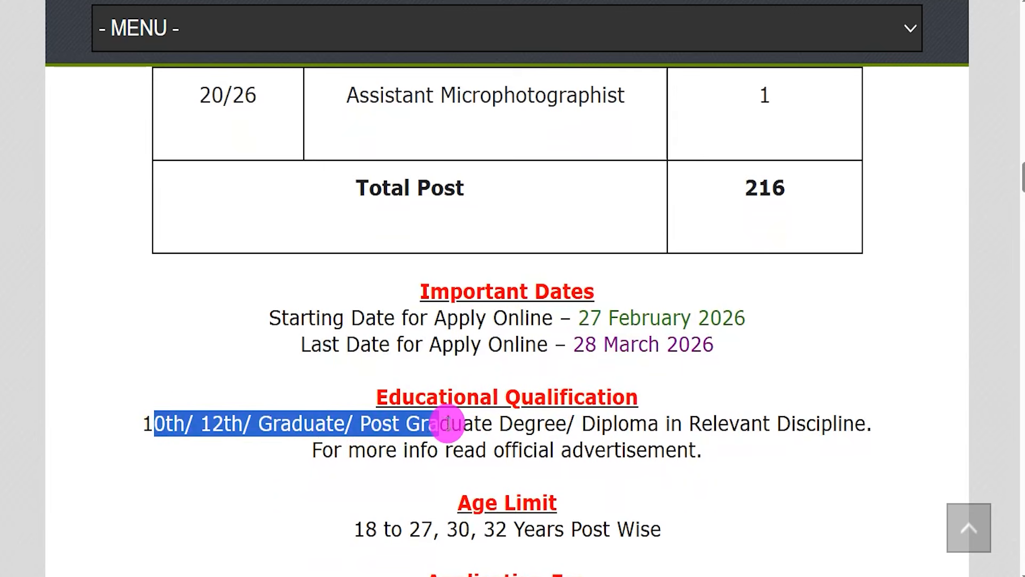
drag(553, 422, 656, 423)
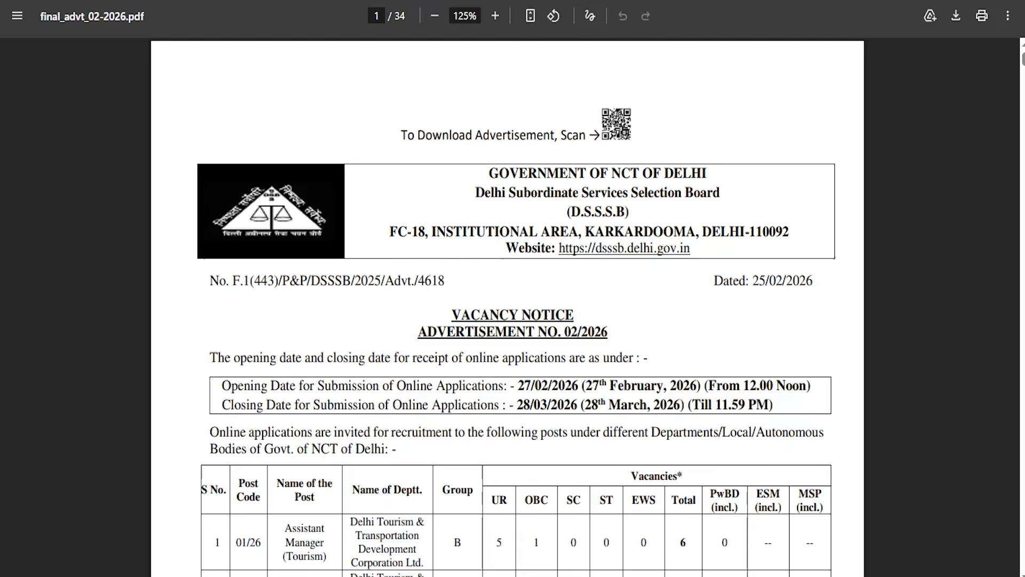
Examine the official notification PDF for the qualification and experience requirements of the Assistant Manager (Tourism) and Assistant Manager (General) posts
scroll(509, 456, down, 20)
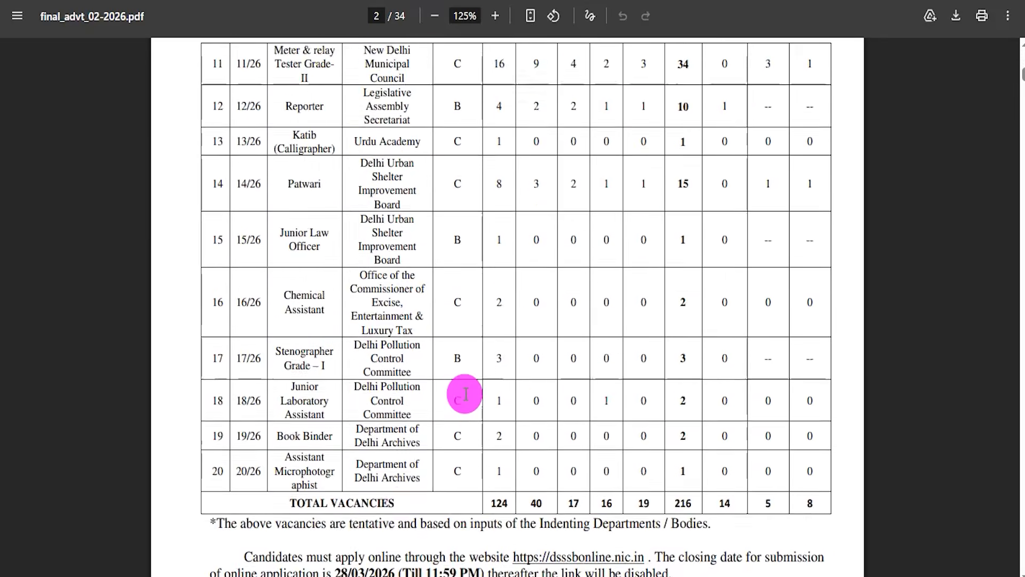
scroll(465, 391, down, 12)
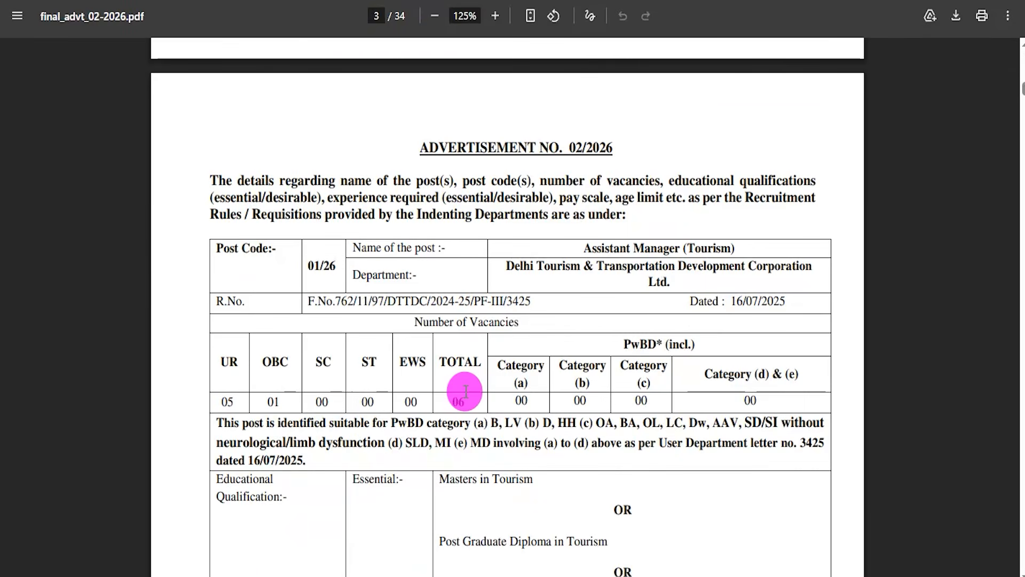
scroll(466, 392, down, 5)
drag(360, 239, 395, 240)
drag(360, 414, 405, 416)
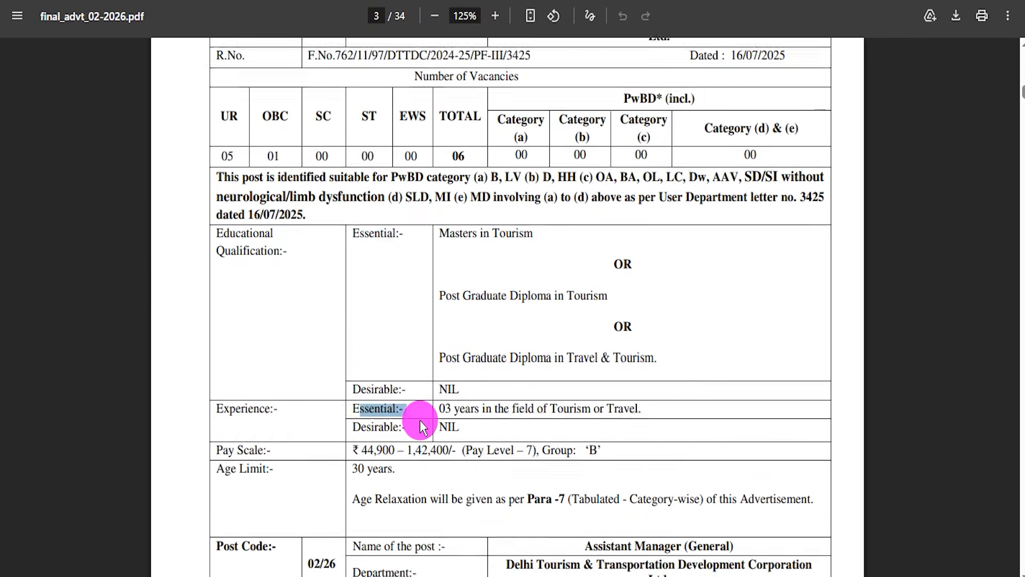
scroll(405, 416, down, 5)
drag(394, 365, 485, 365)
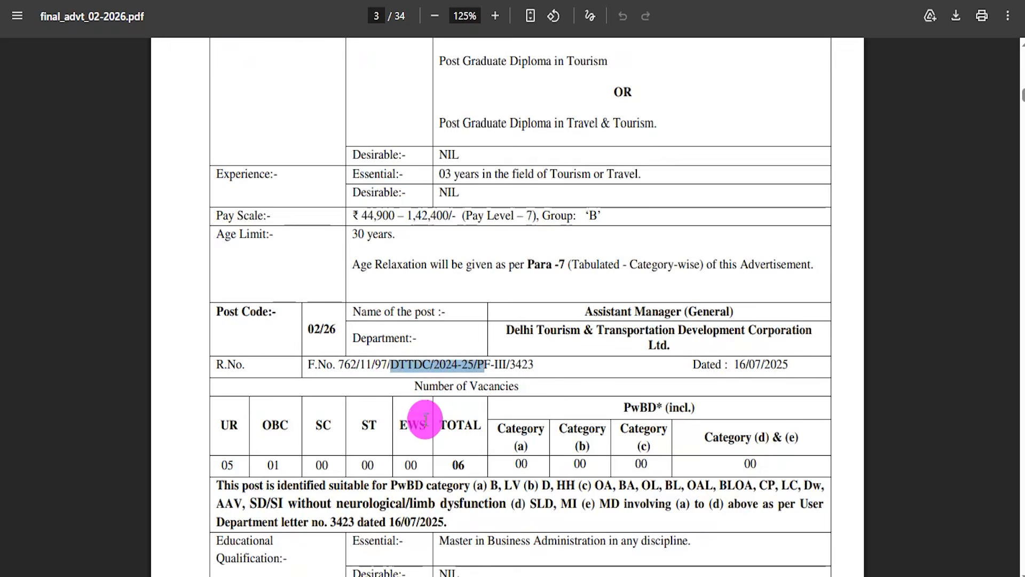
scroll(427, 418, down, 5)
drag(455, 301, 561, 306)
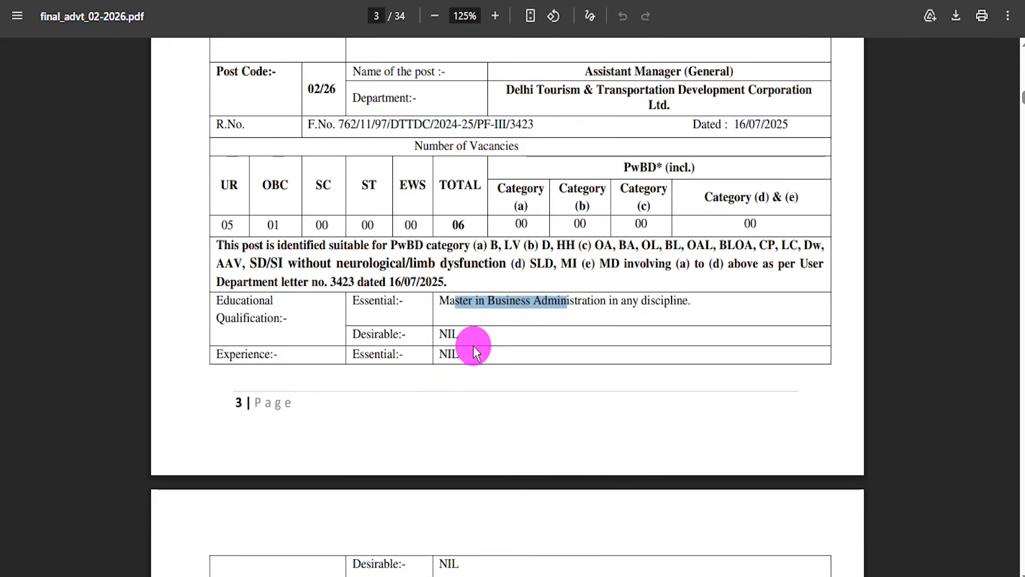
scroll(473, 345, up, 5)
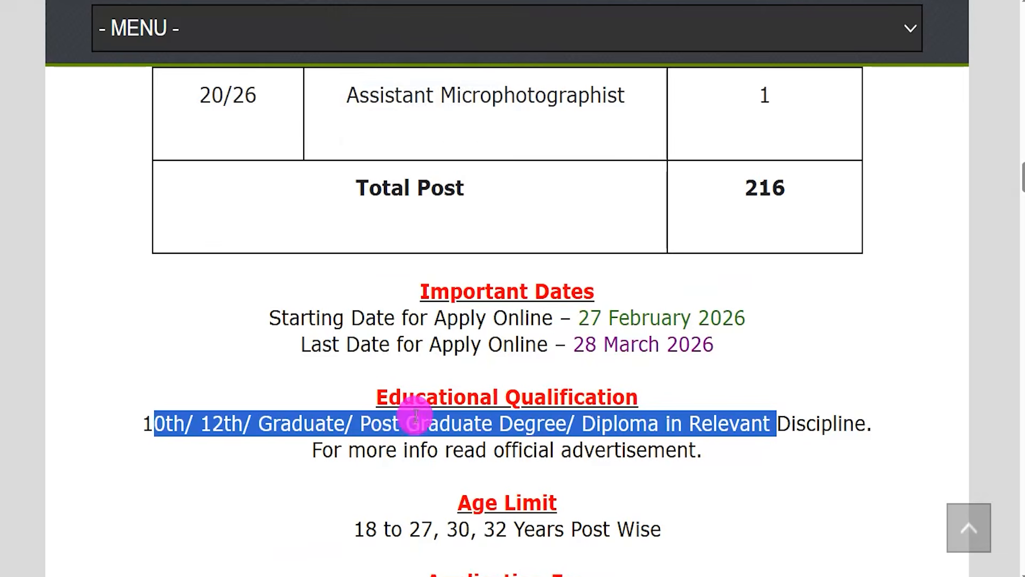
Back on the vacancy web page, highlight the Age Limit heading and the post-wise age range below it
click(483, 490)
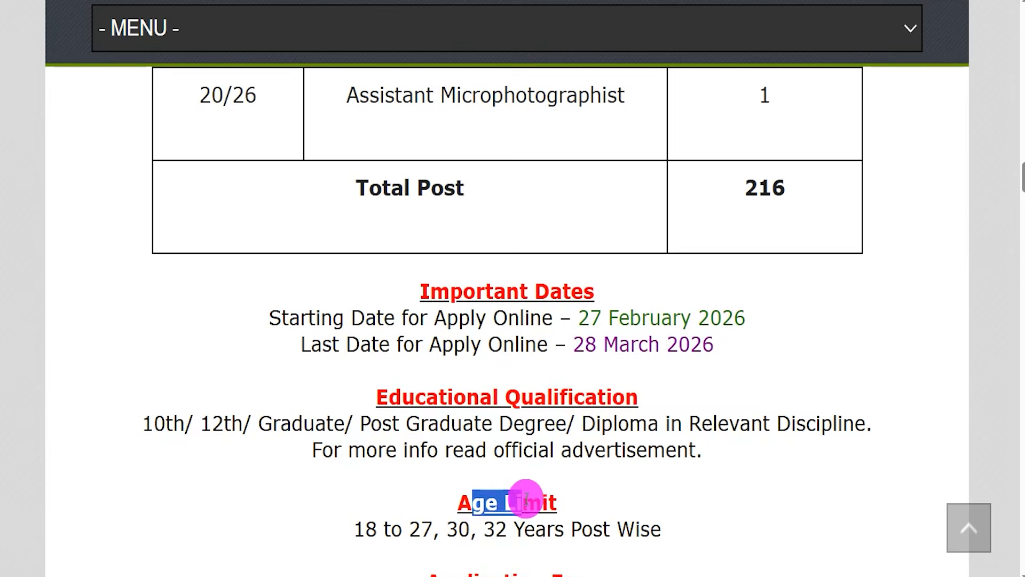
scroll(492, 370, down, 3)
drag(366, 370, 406, 370)
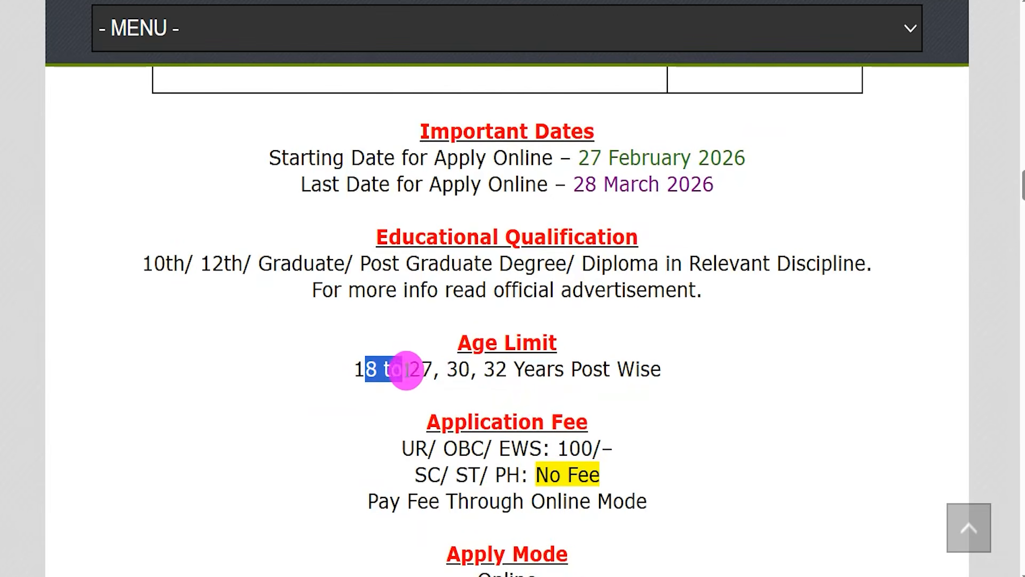
drag(495, 370, 584, 370)
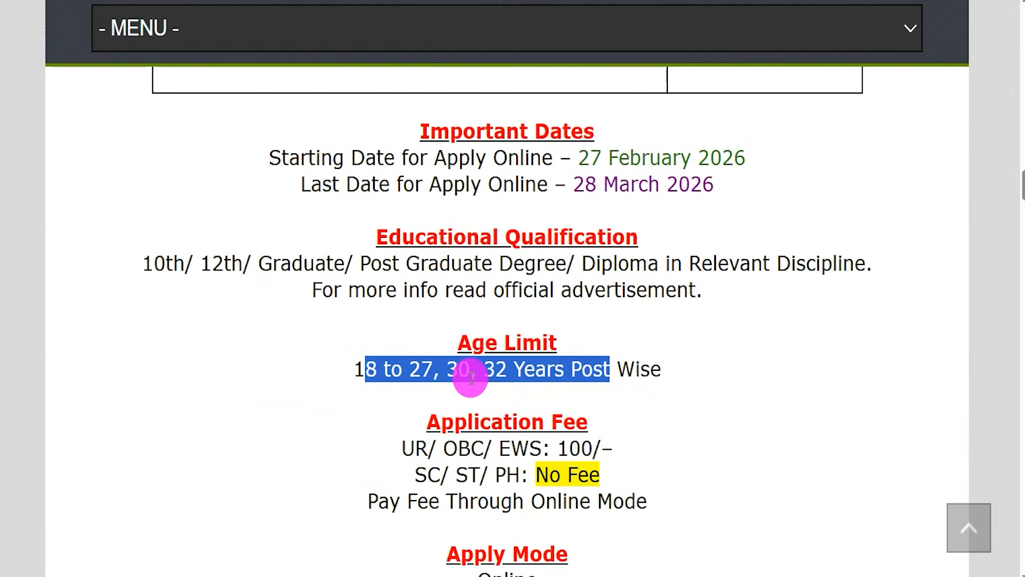
Highlight the application fee details for UR/OBC/EWS and SC/ST/PH candidates, and the online payment mode
scroll(470, 377, down, 1)
drag(415, 384, 456, 384)
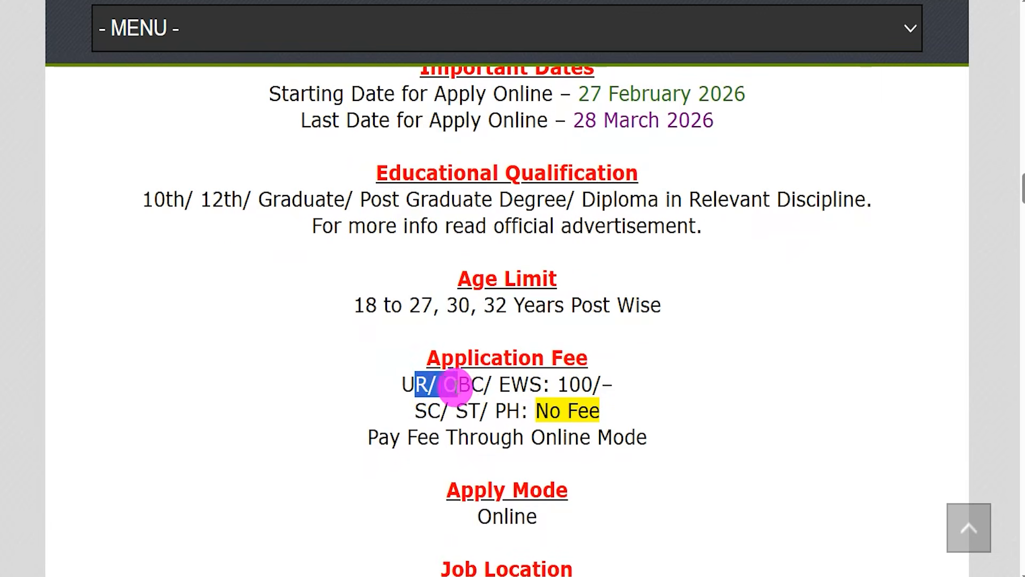
drag(558, 384, 588, 384)
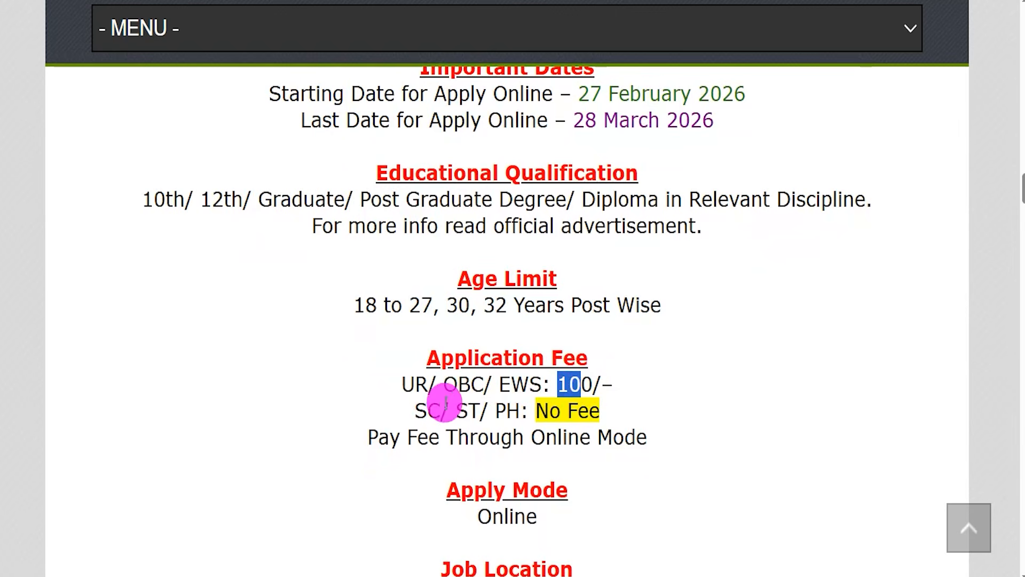
drag(415, 410, 439, 410)
drag(535, 410, 573, 410)
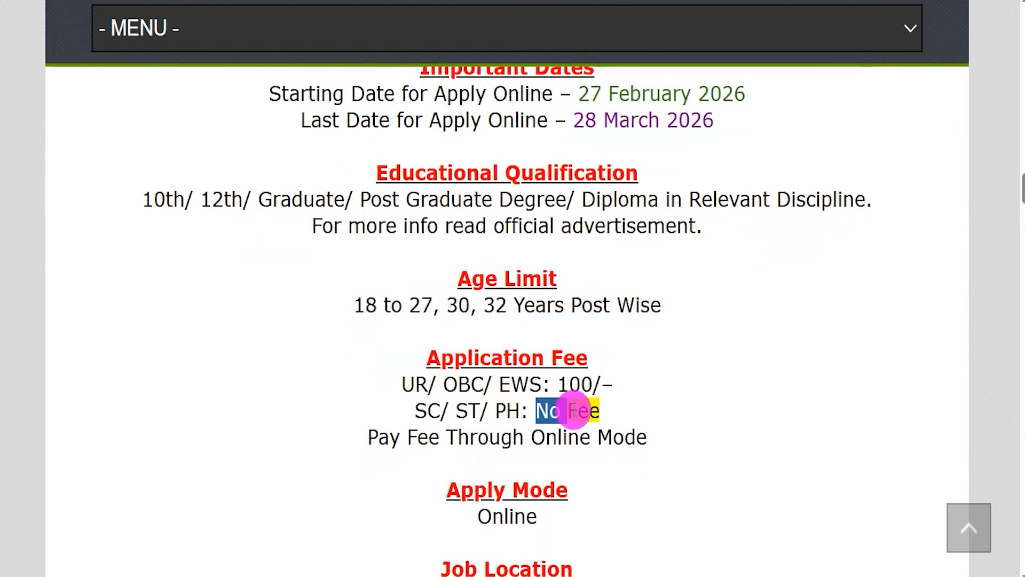
drag(441, 437, 596, 437)
scroll(469, 433, down, 1)
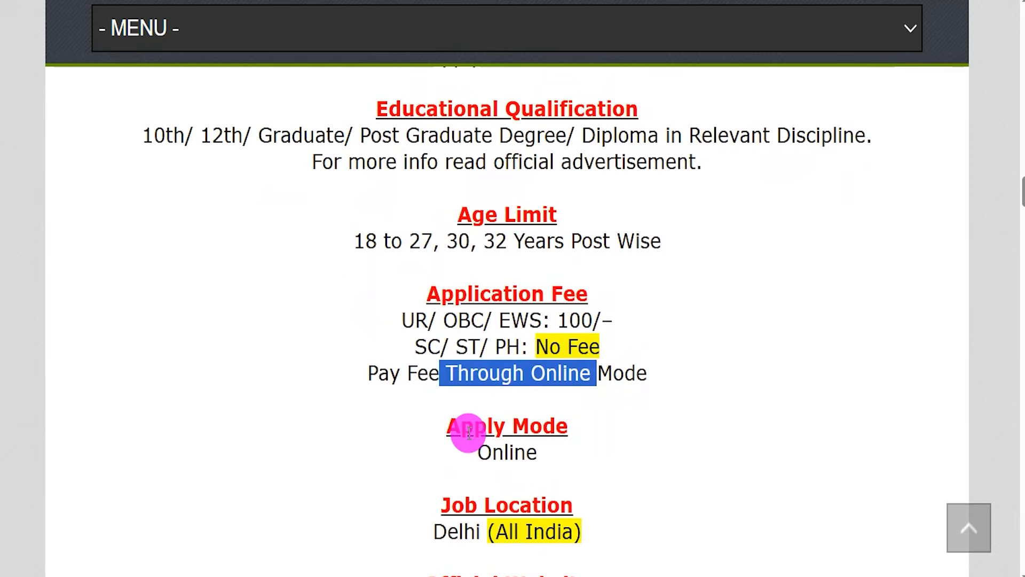
Highlight the Online entry under Apply Mode, and the Official Notification Pdf link under Important Links
scroll(467, 431, down, 2)
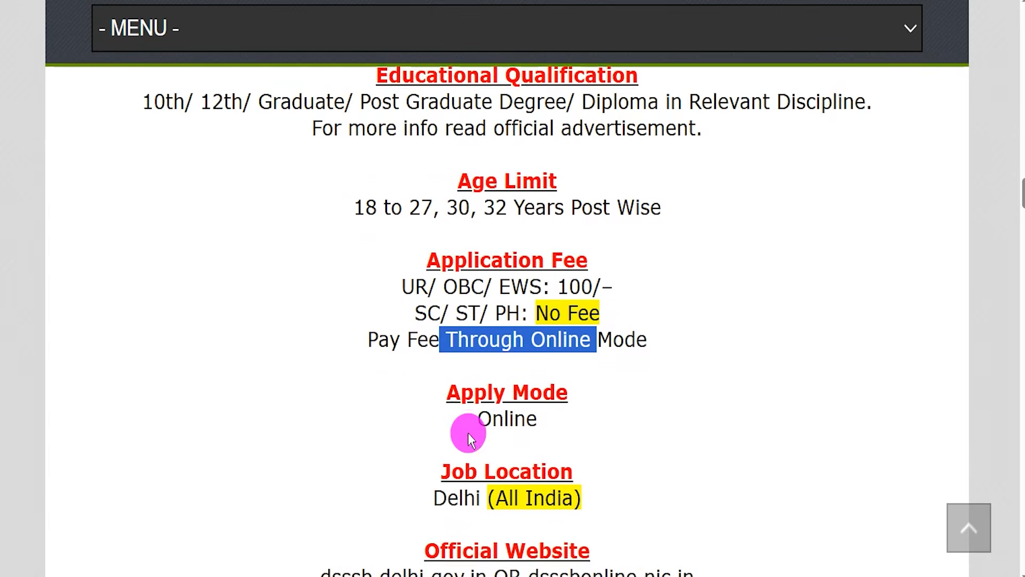
drag(477, 355, 527, 355)
scroll(536, 355, down, 1)
scroll(536, 355, down, 3)
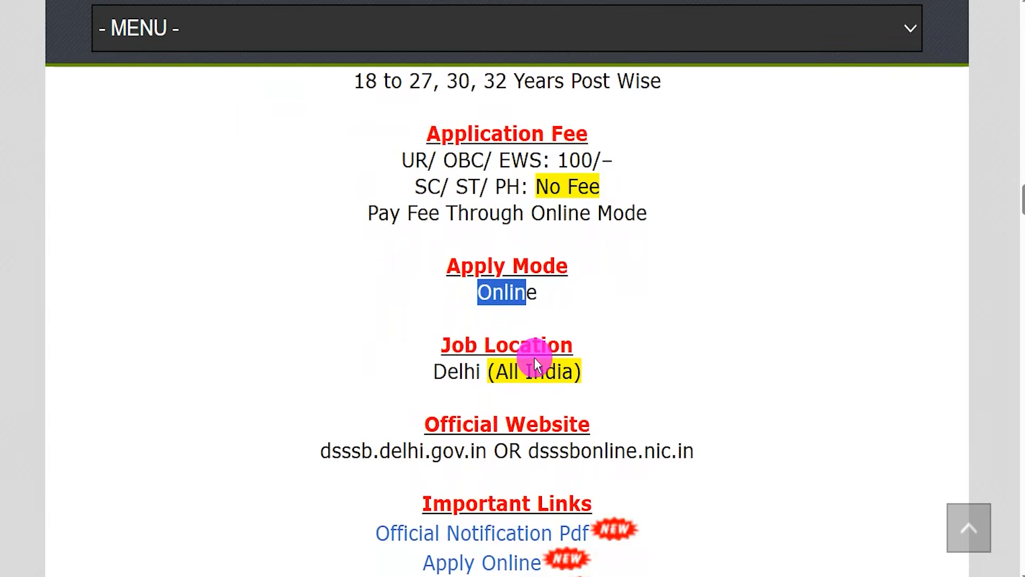
drag(432, 437, 583, 437)
drag(342, 471, 582, 470)
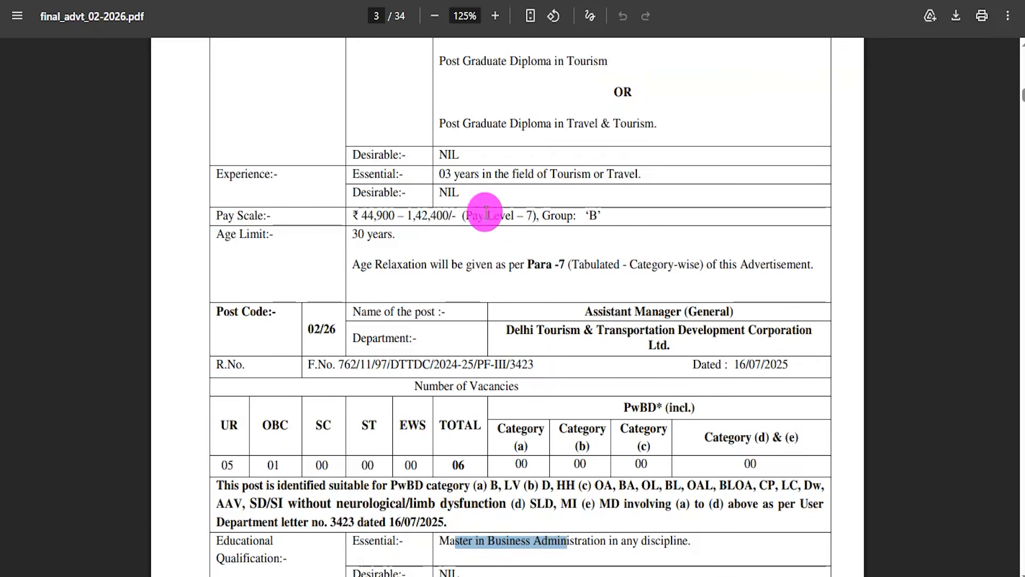
Return to the first page of the official notification PDF and highlight the closing date for submission of online applications
click(486, 246)
scroll(487, 303, up, 15)
scroll(487, 302, up, 20)
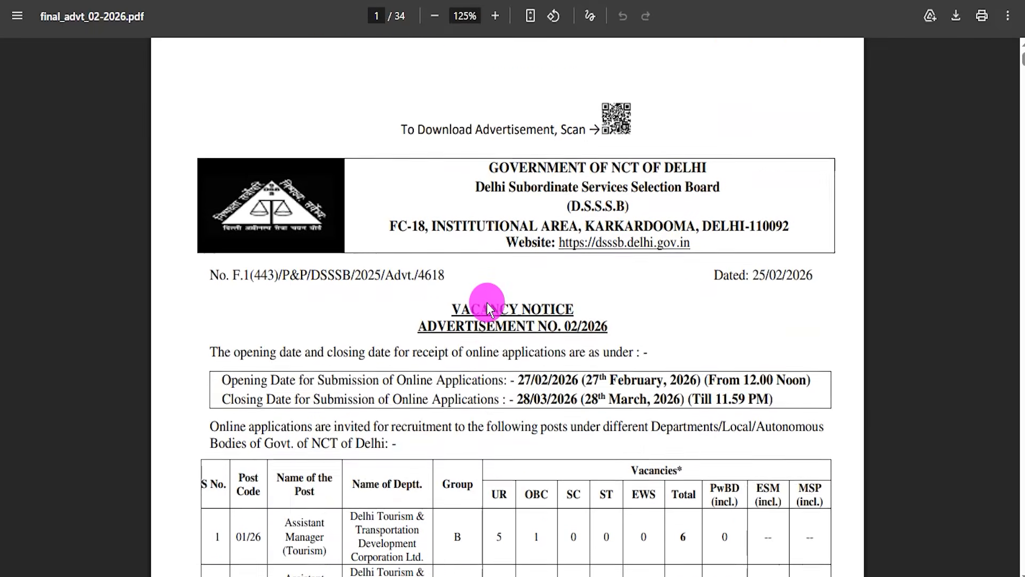
scroll(487, 303, down, 5)
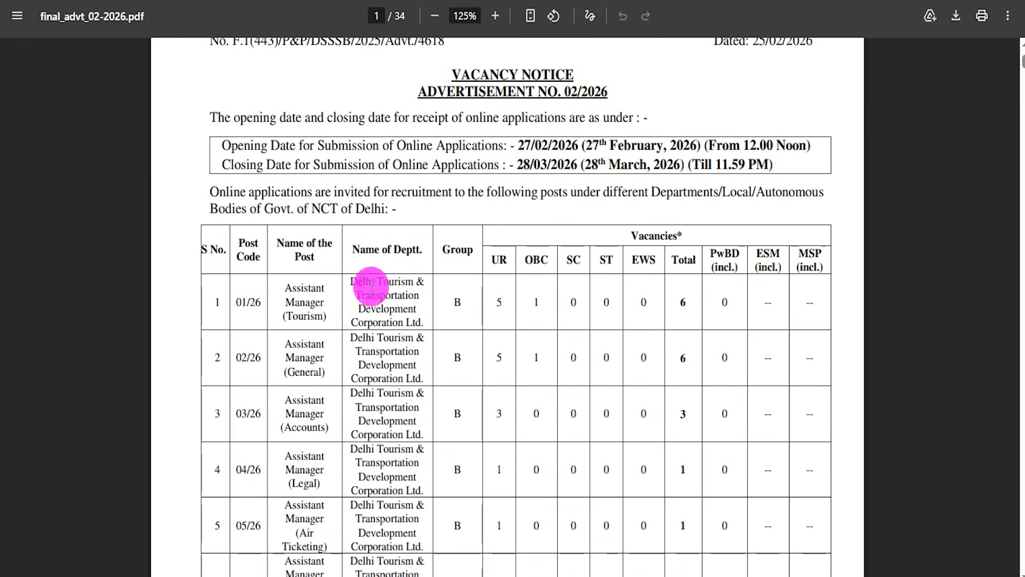
drag(569, 304, 599, 306)
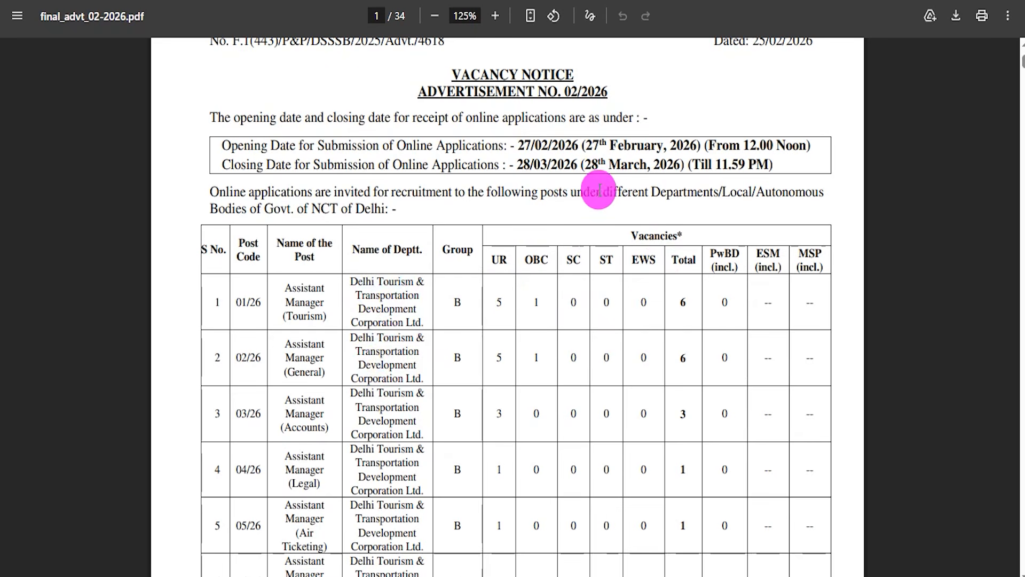
drag(540, 164, 606, 163)
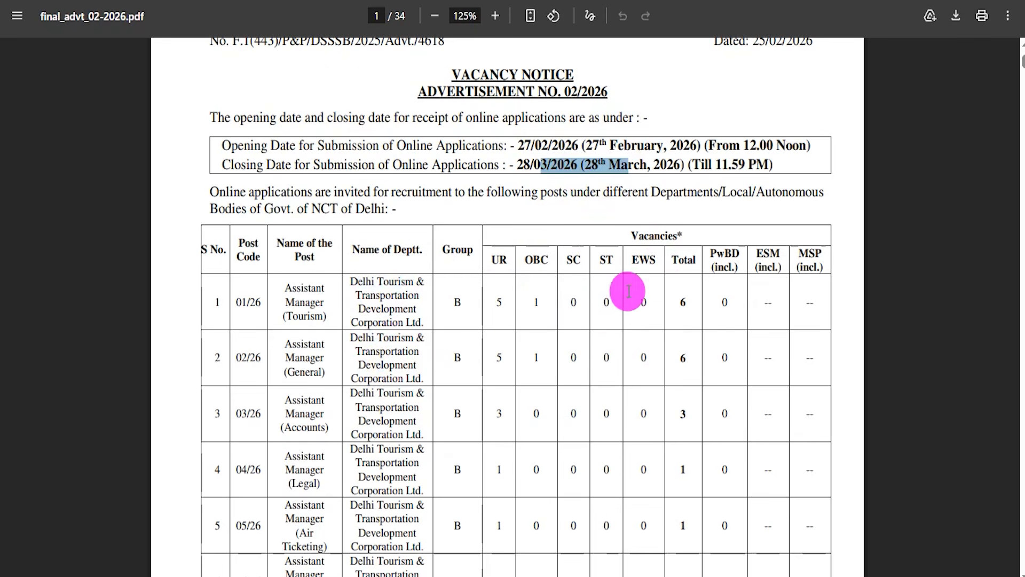
Review the notification's application instructions and post-wise details as far as Assistant Manager (Accounts), and return to the first page
scroll(514, 346, down, 10)
scroll(514, 346, down, 10)
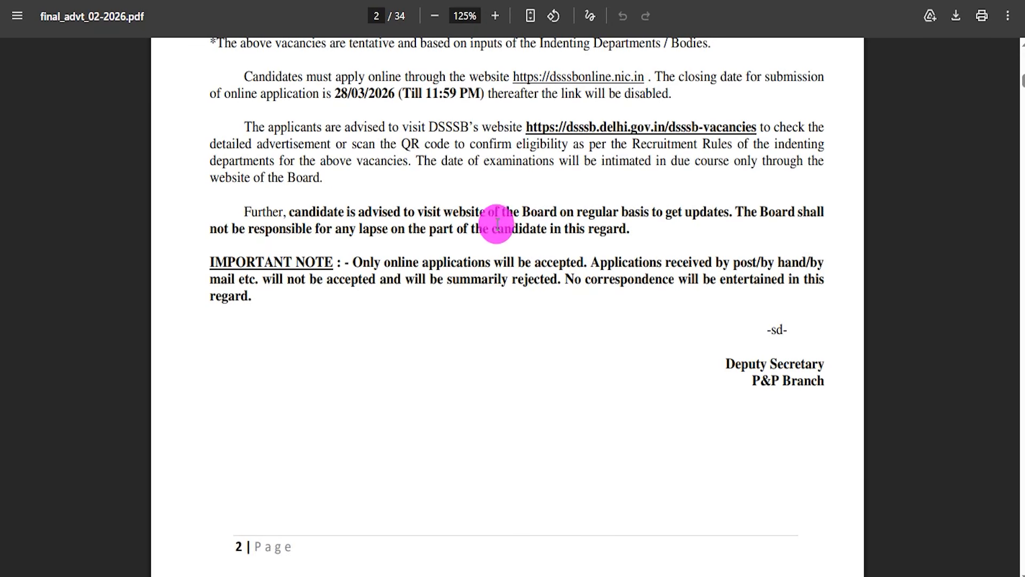
scroll(498, 316, down, 10)
drag(409, 283, 558, 297)
scroll(462, 347, down, 8)
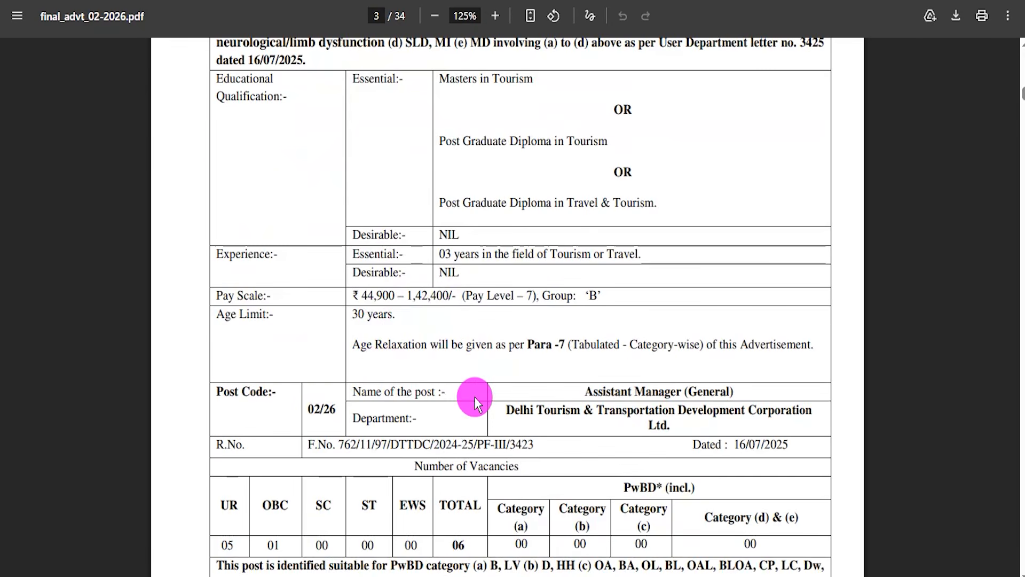
scroll(478, 392, down, 4)
drag(457, 309, 482, 313)
scroll(470, 359, down, 5)
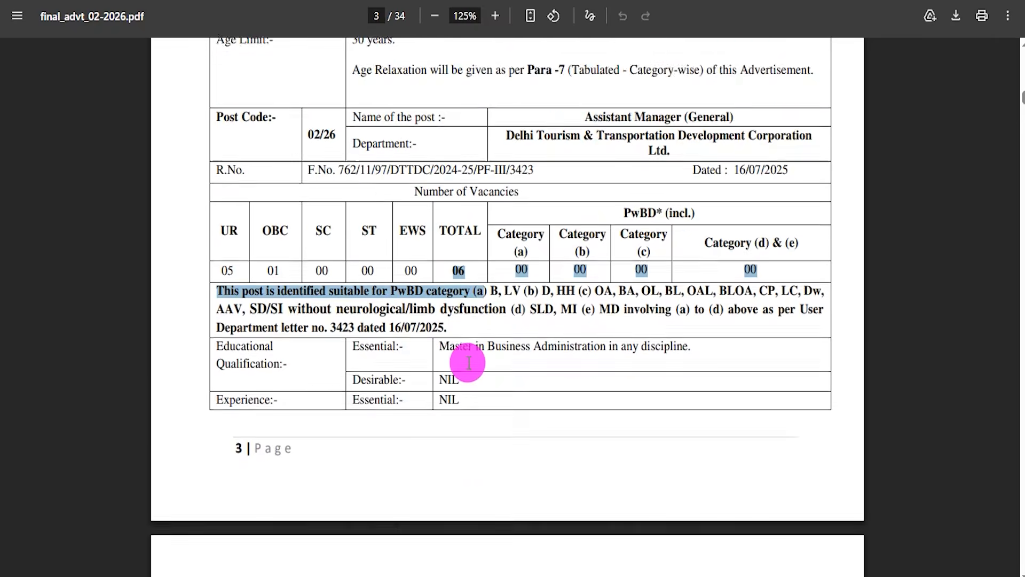
scroll(468, 363, down, 10)
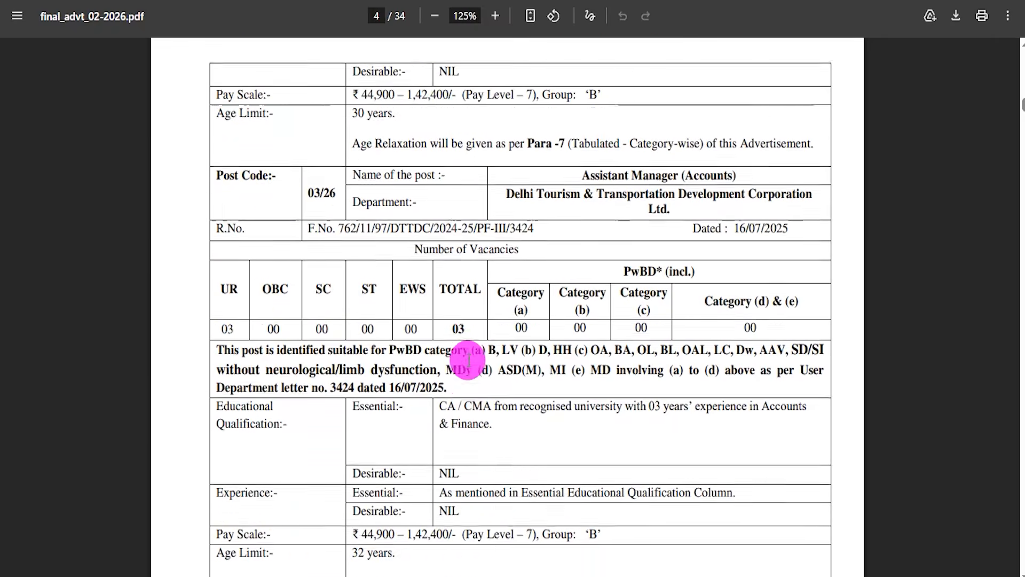
key(Home)
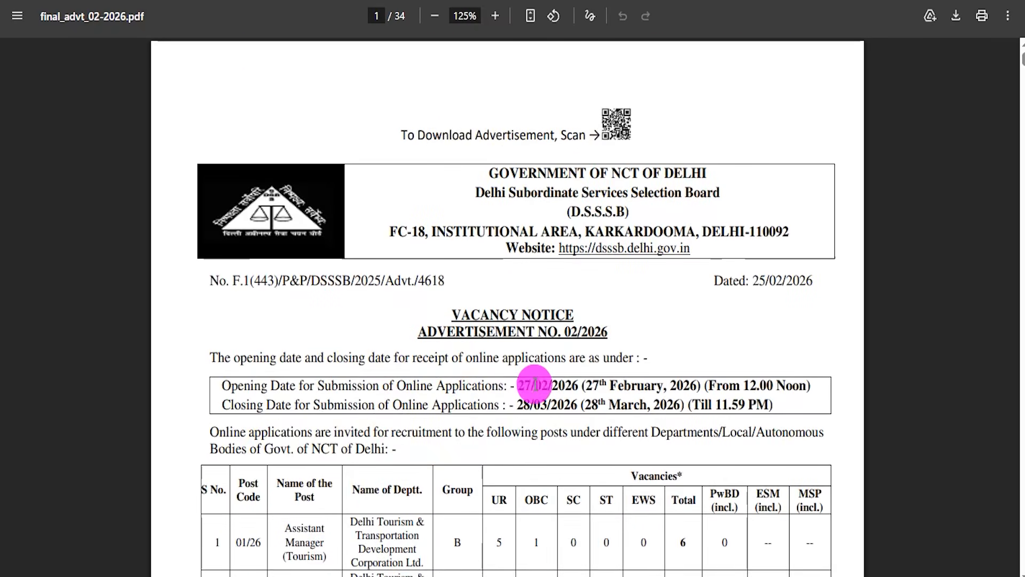
Close the notification PDF, open the Apply Online link, and mark the sign-in option on the OARS portal
key(ctrl+w)
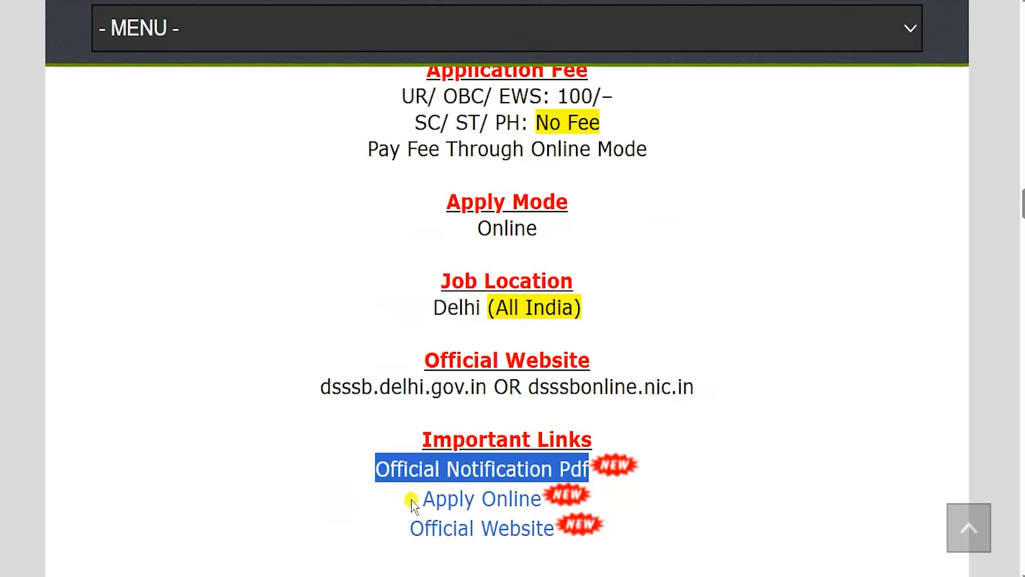
click(517, 498)
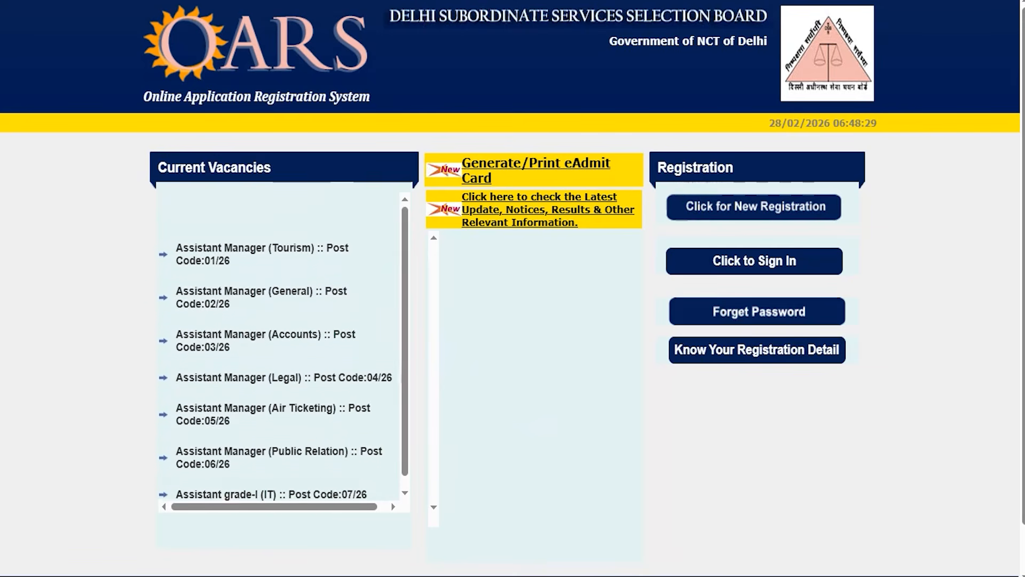
drag(639, 234, 872, 287)
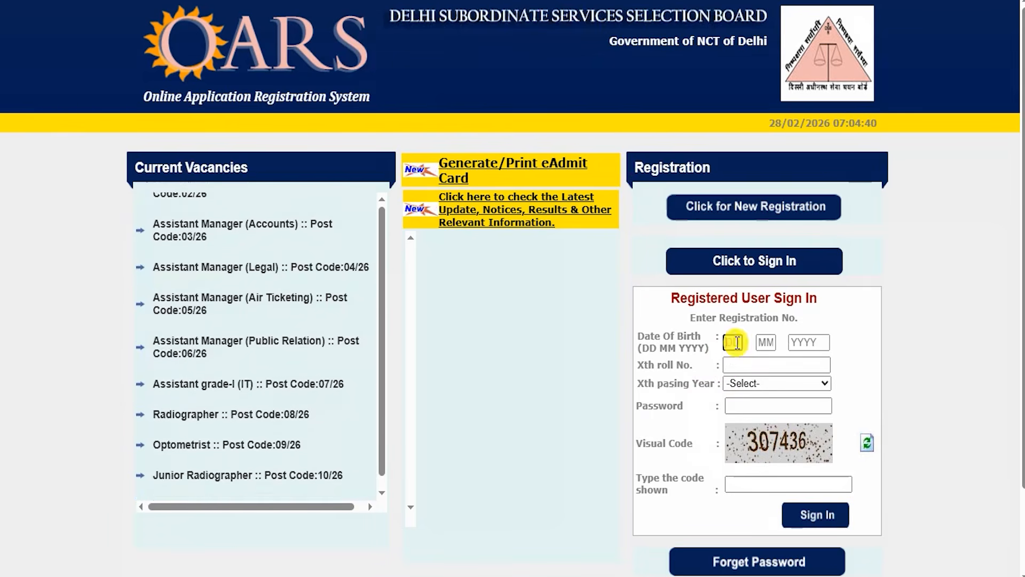
Point out the date of birth and Xth roll number fields in the sign-in form and set the Xth passing year to 2012
click(810, 343)
click(754, 364)
drag(658, 382, 703, 383)
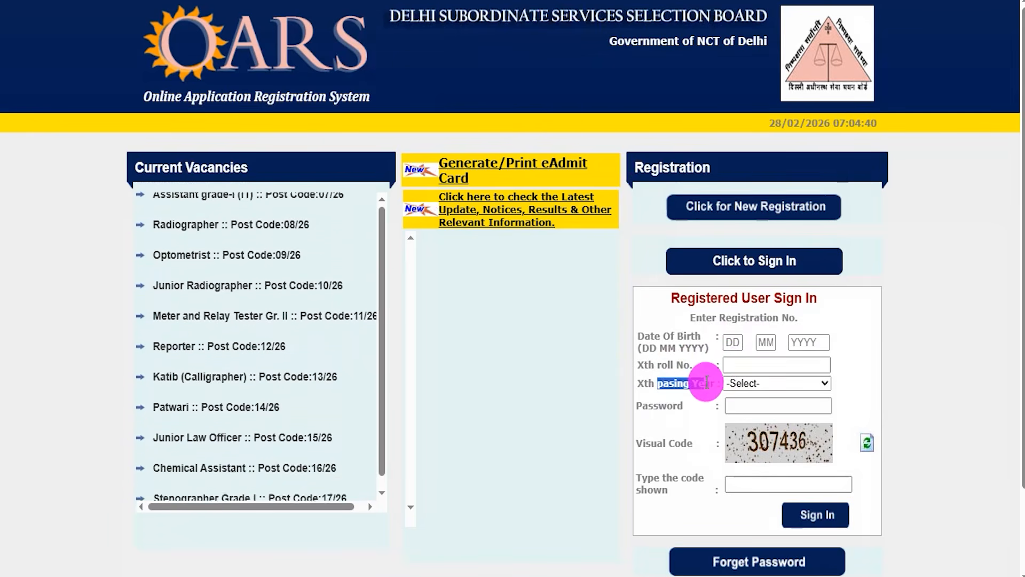
click(748, 384)
click(742, 291)
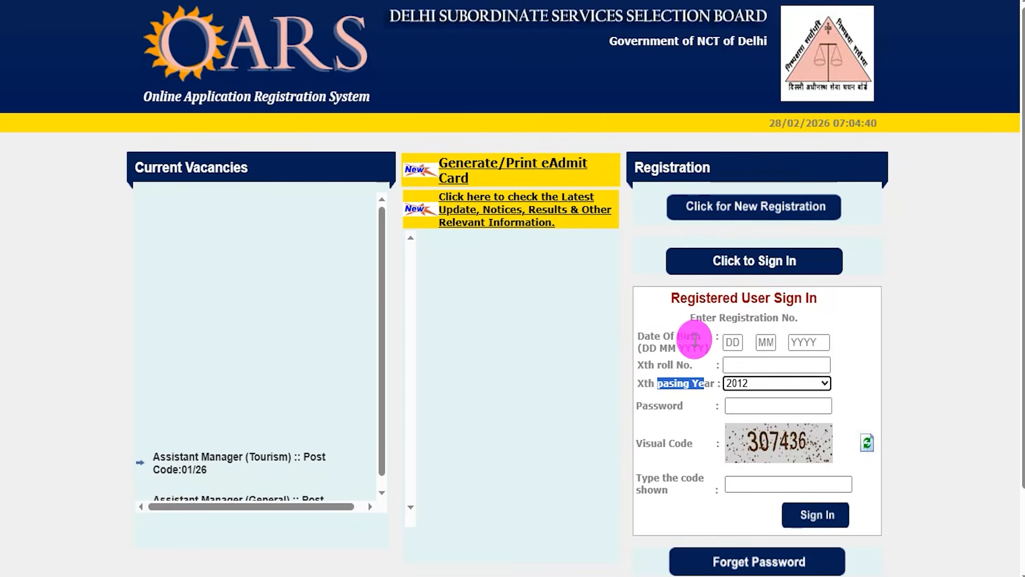
Point out the password field, and mark the visual code and the field for entering it in the sign-in form
drag(649, 406, 742, 411)
click(742, 409)
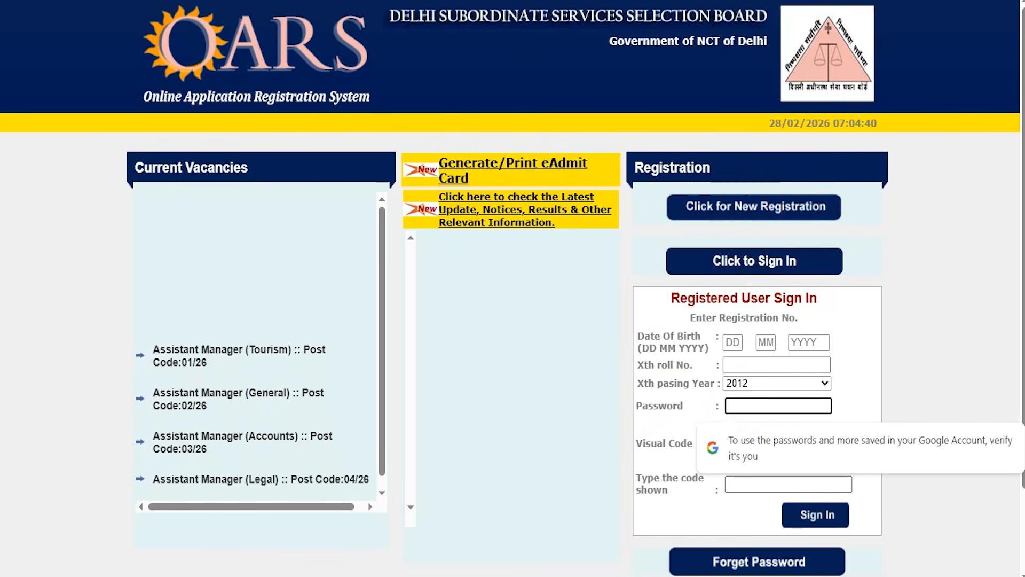
drag(780, 448, 852, 449)
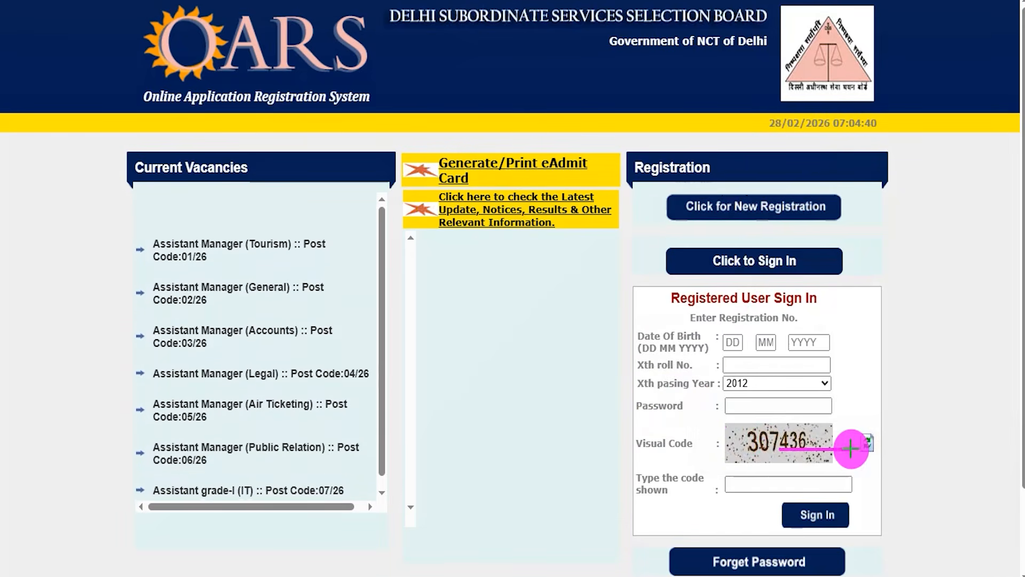
drag(794, 481, 810, 450)
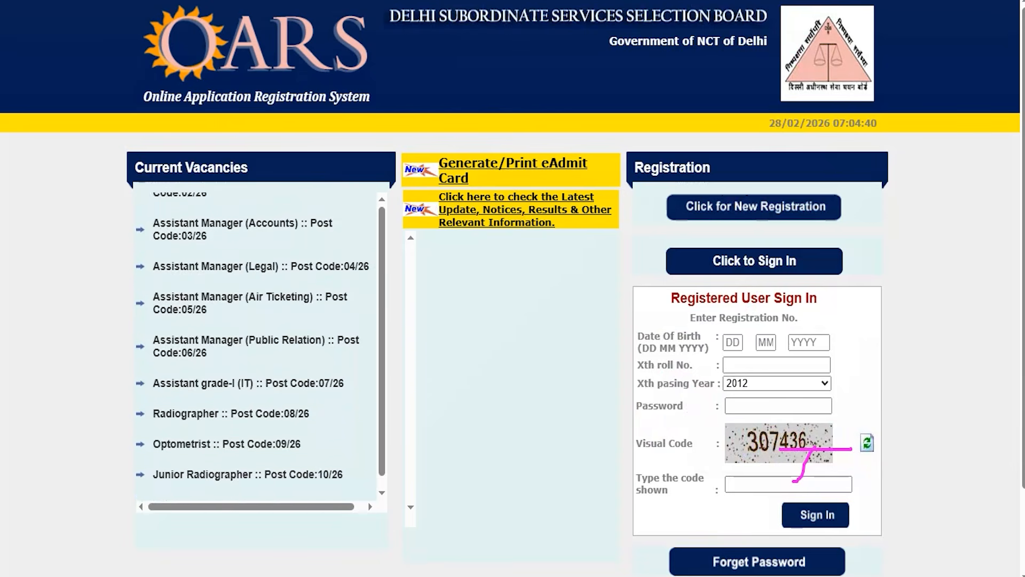
Mark the sign-in and registration options on the OARS portal and open the new registration form
mouse_move(976, 362)
mouse_down()
mouse_move(880, 456)
mouse_move(862, 492)
mouse_up()
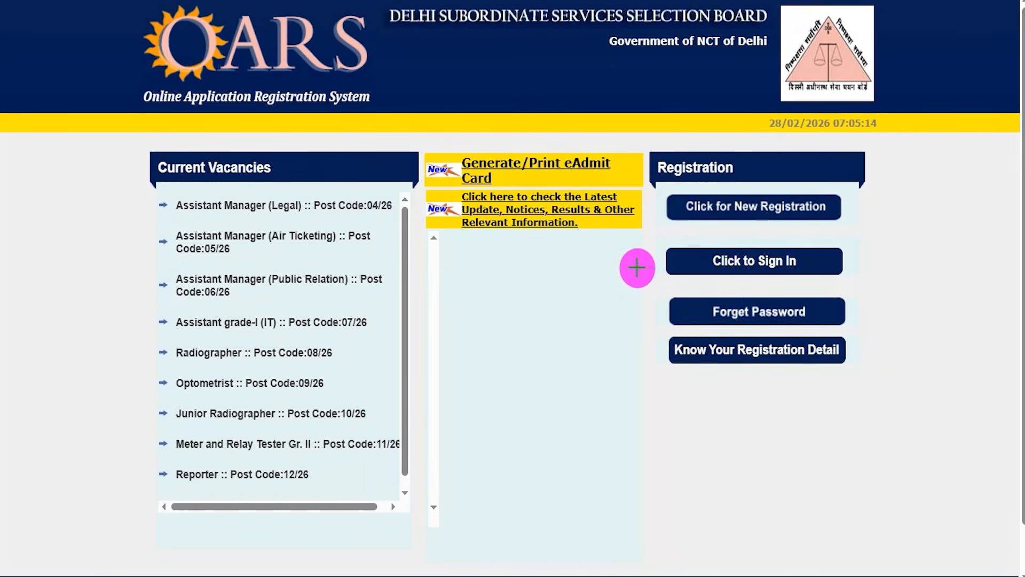
drag(662, 187, 855, 228)
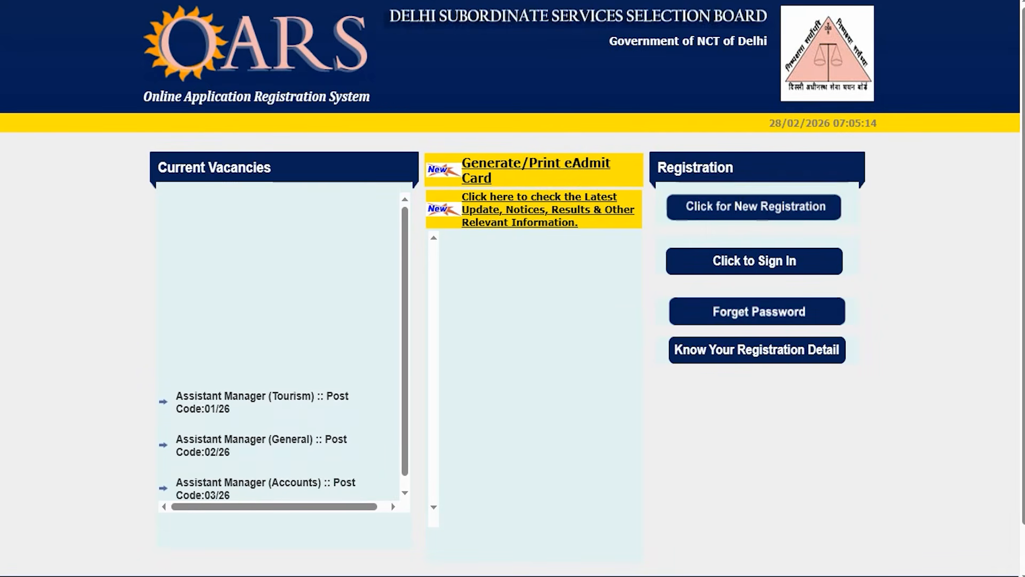
click(714, 206)
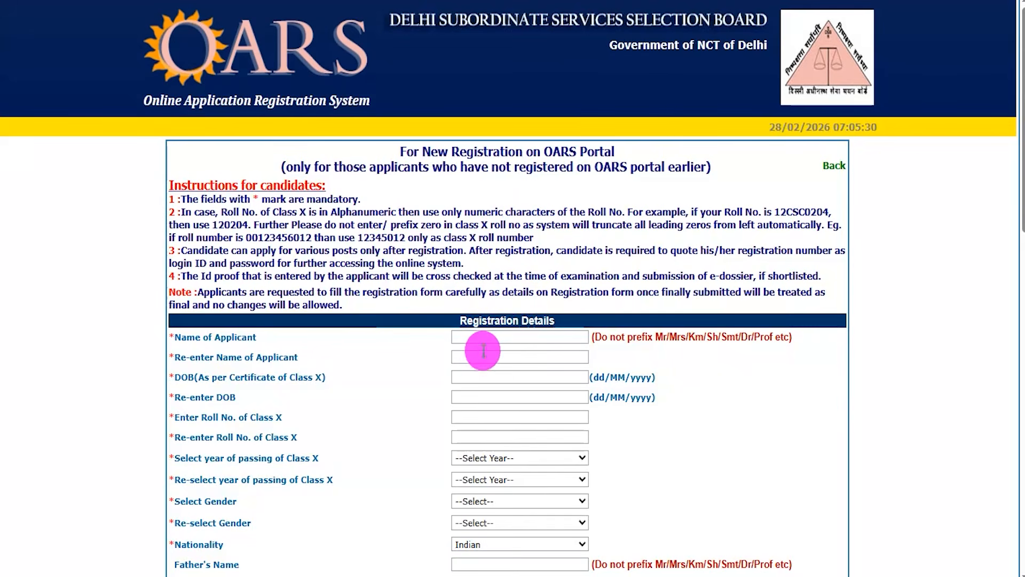
Point out the applicant name field and its re-entry field in the registration details
scroll(434, 342, down, 3)
drag(176, 169, 421, 171)
click(469, 173)
drag(161, 193, 469, 195)
click(475, 195)
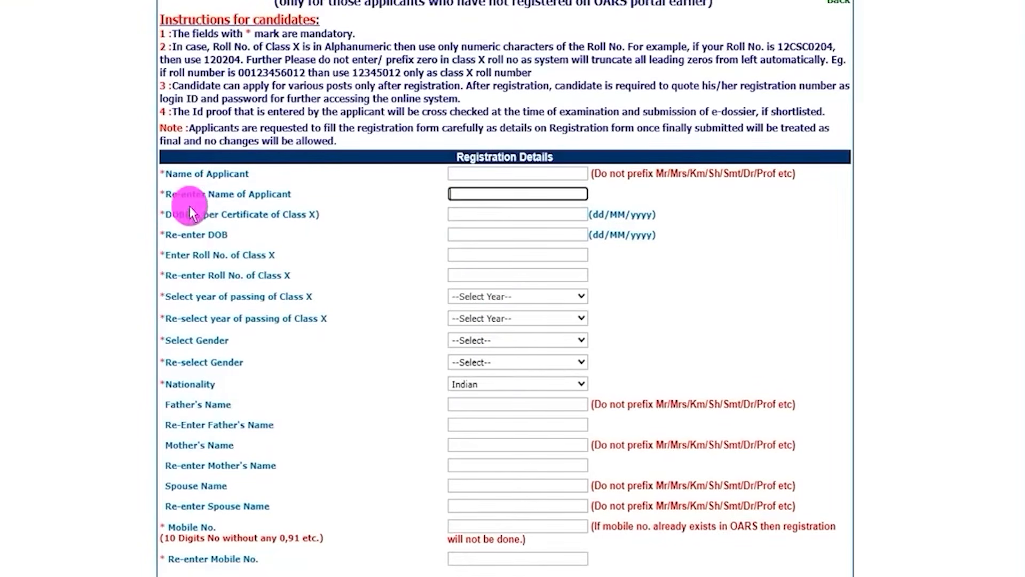
Point out the date of birth field as per the Class X certificate and its re-entry field
drag(180, 214, 442, 213)
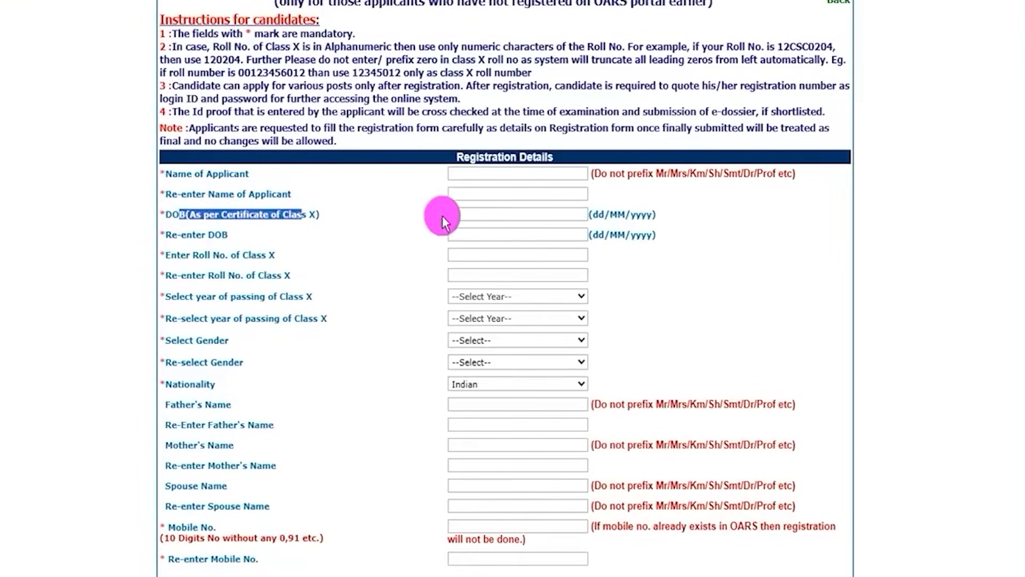
click(463, 214)
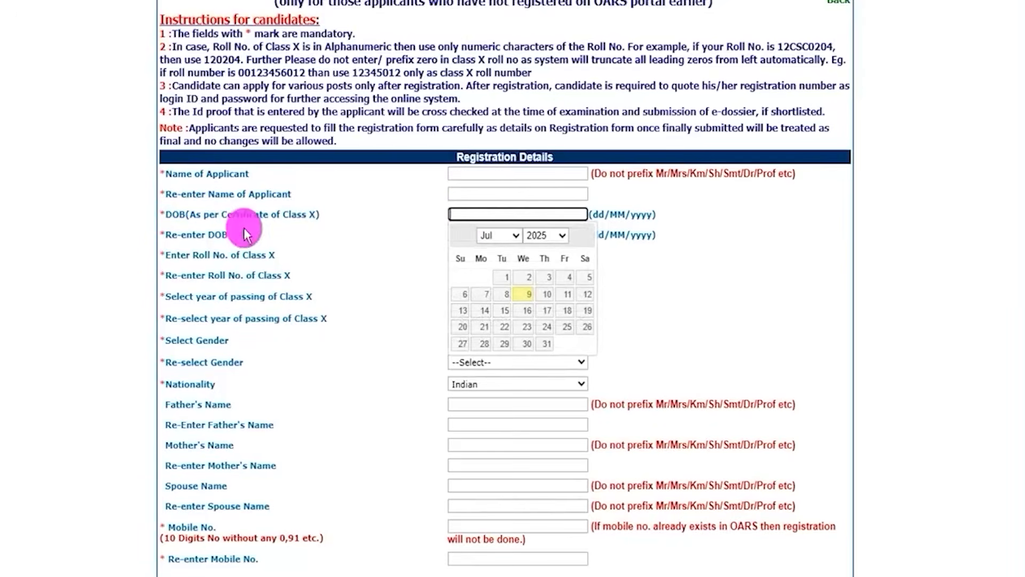
drag(166, 235, 417, 233)
click(472, 233)
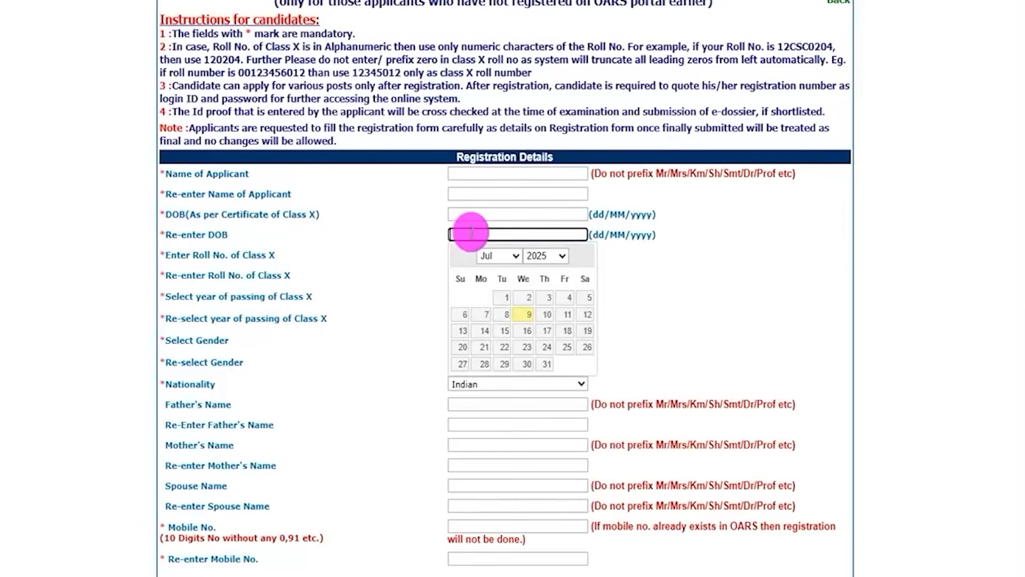
Point out the Class X roll number field and its re-entry field
drag(178, 255, 464, 250)
click(465, 255)
drag(195, 275, 447, 273)
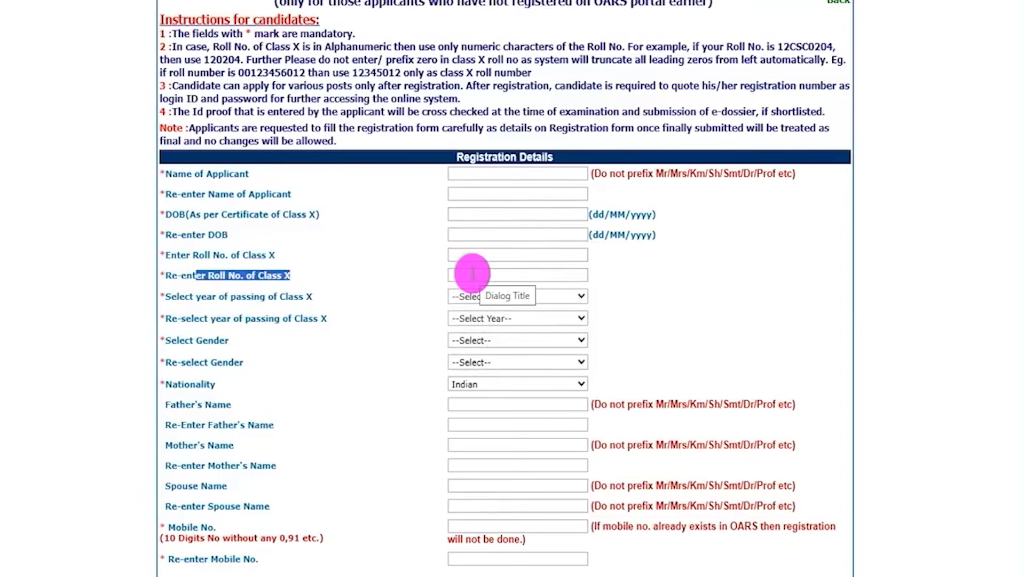
click(472, 274)
Point out the Class X passing year list and its re-selection list without choosing a year
drag(190, 296, 472, 298)
click(473, 298)
click(472, 319)
click(474, 320)
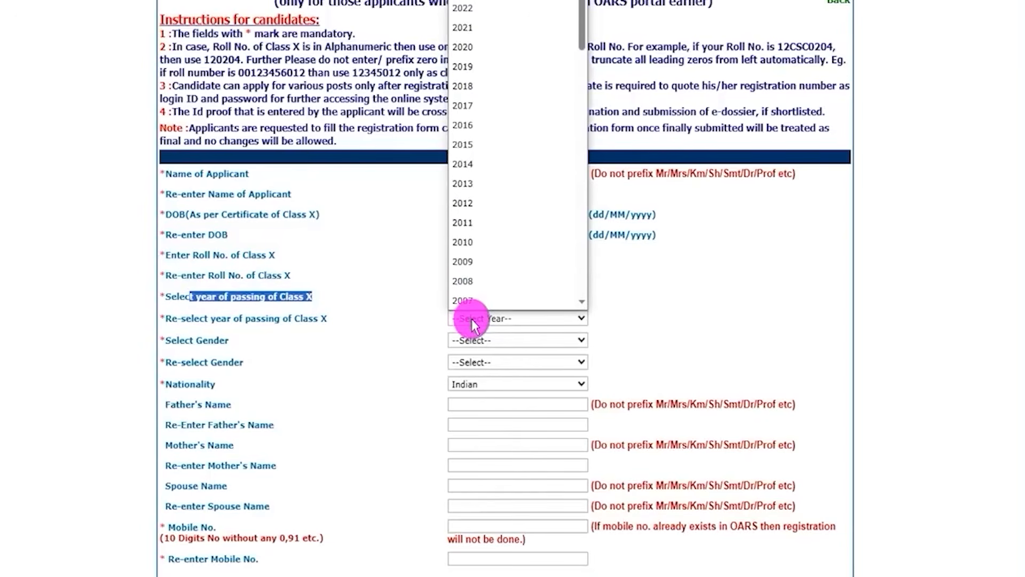
Set the gender and its re-selection to Male, and keep the nationality as Indian
drag(186, 340, 469, 339)
click(469, 339)
click(472, 378)
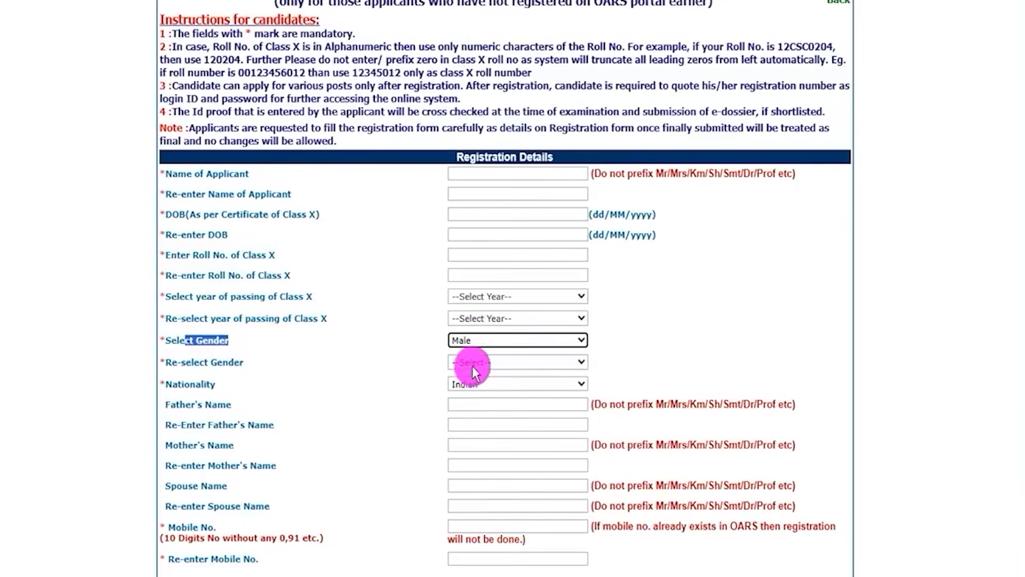
click(472, 366)
click(473, 398)
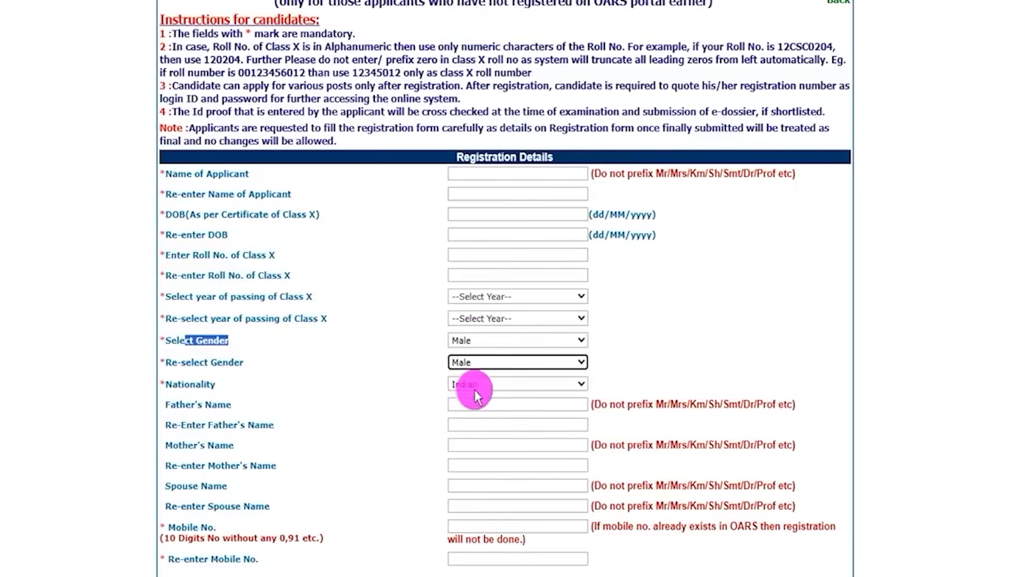
click(476, 385)
click(475, 382)
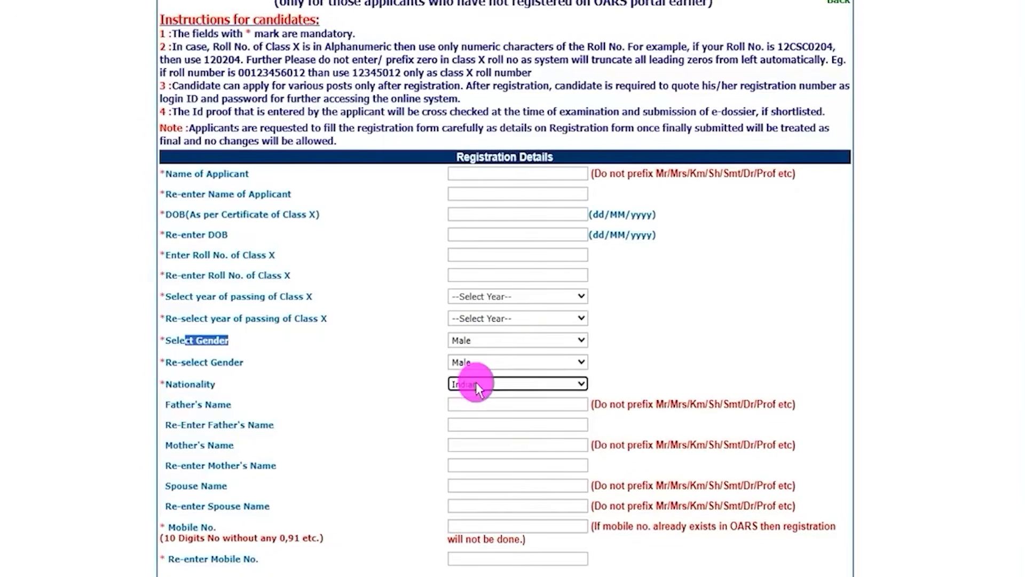
Point out the father's name field and its re-entry field
click(178, 407)
click(460, 403)
drag(168, 422, 268, 421)
click(459, 421)
Point out the mother's name field and its re-entry field
scroll(315, 419, down, 1)
scroll(315, 418, down, 4)
drag(194, 201, 450, 216)
drag(209, 220, 416, 222)
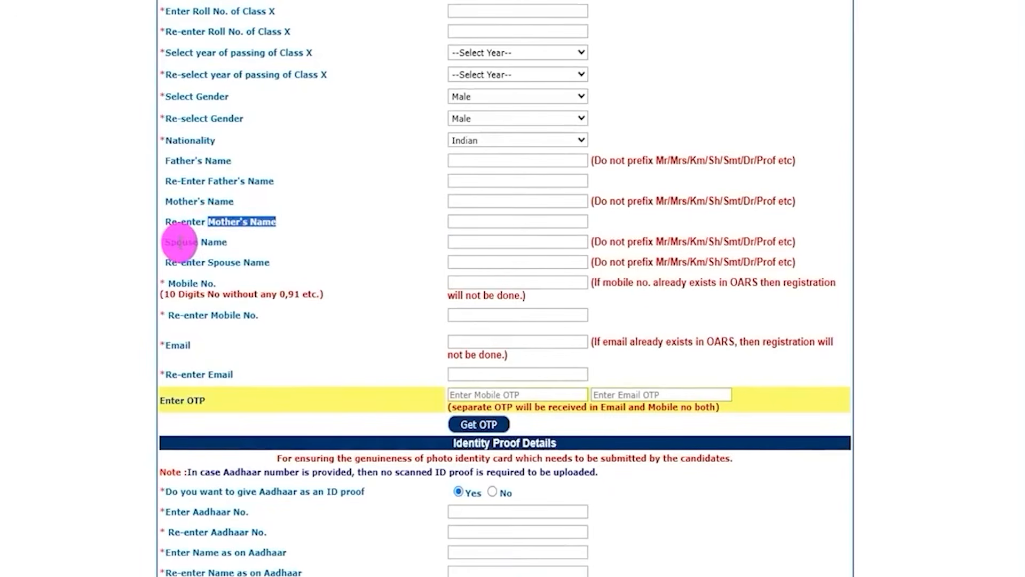
Point out the spouse name field and its re-entry field
drag(180, 242, 207, 242)
click(447, 241)
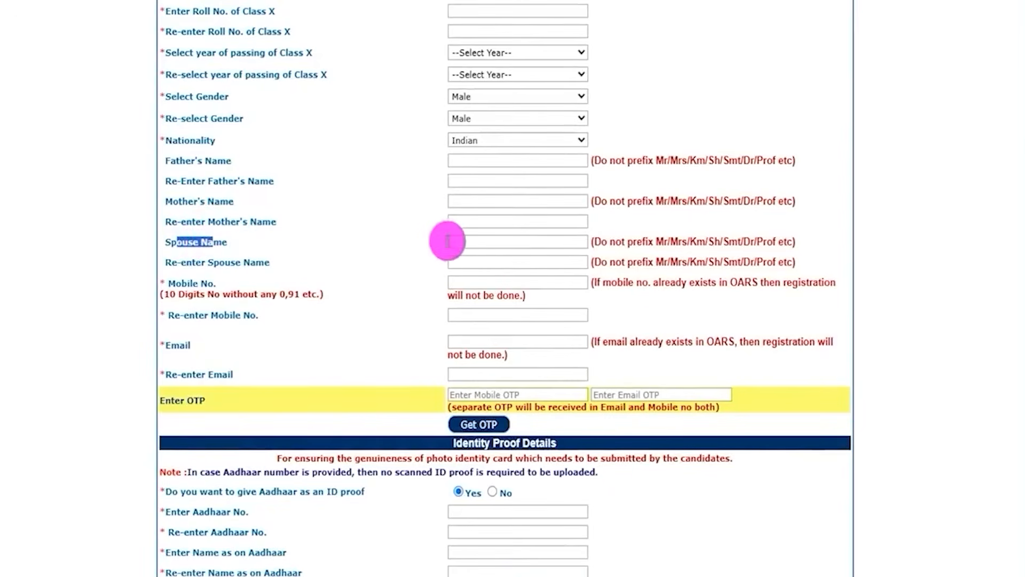
click(225, 240)
drag(198, 261, 450, 259)
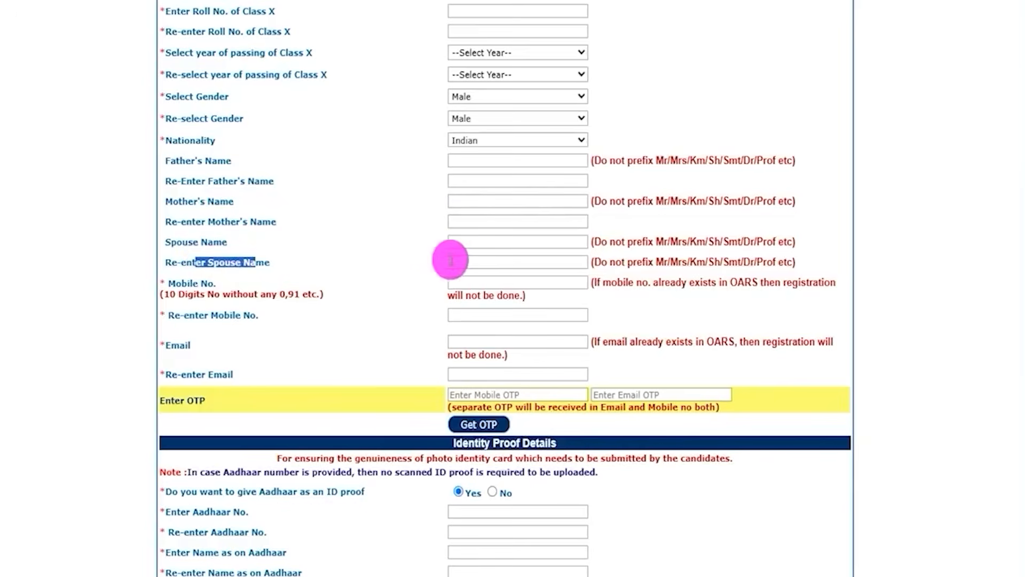
click(468, 258)
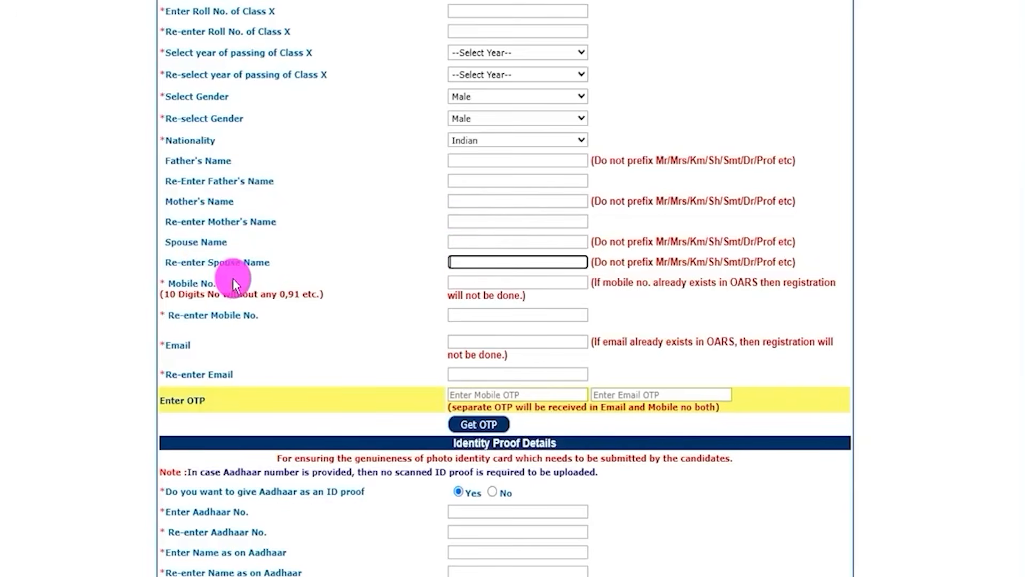
Point out the mobile number field and its re-entry field
drag(167, 281, 219, 282)
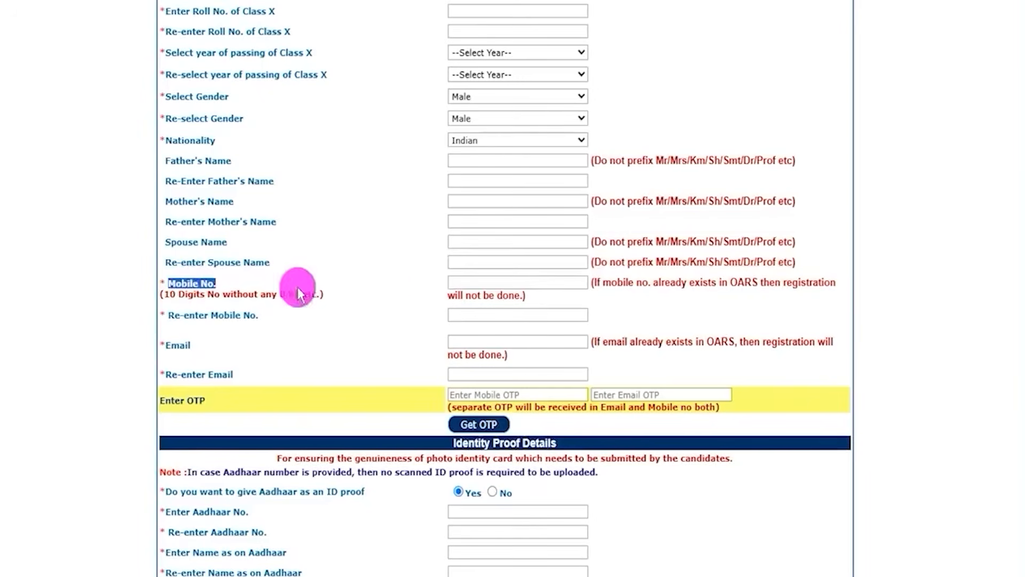
click(473, 281)
drag(169, 315, 259, 315)
click(479, 315)
Point out the email field, its re-entry field, and the separate mobile and email OTP fields
drag(165, 344, 218, 343)
click(469, 340)
drag(166, 374, 231, 373)
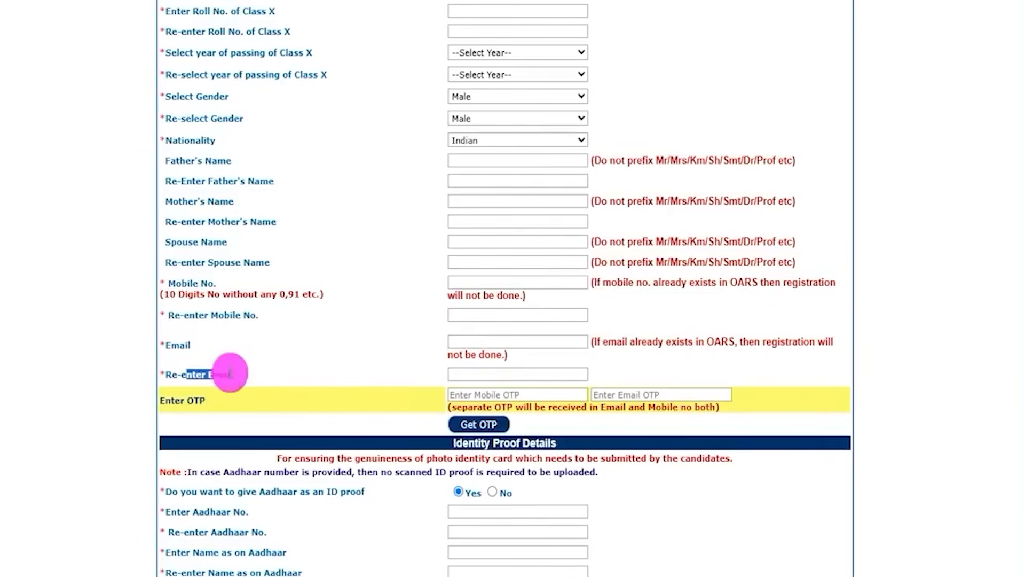
click(469, 374)
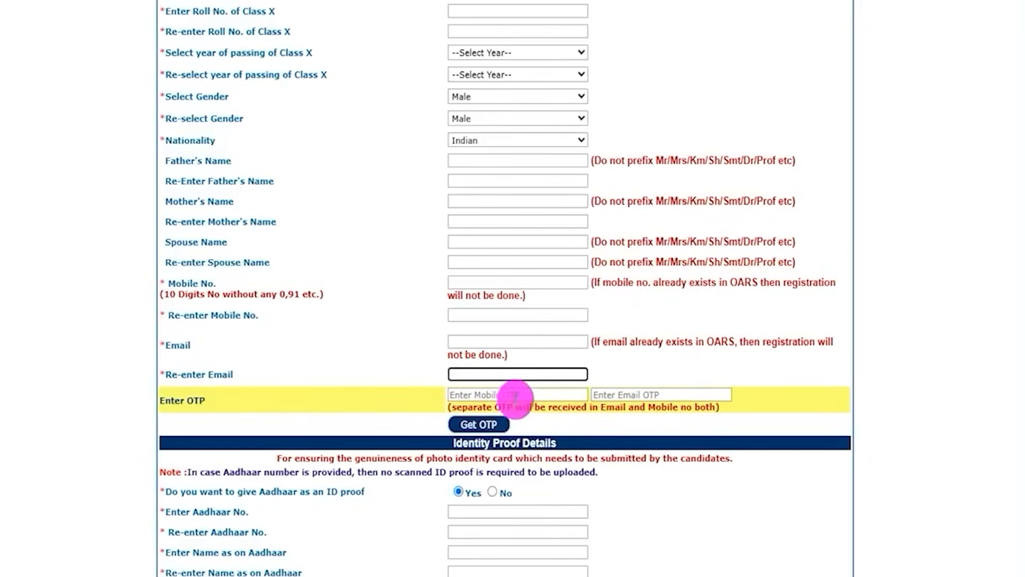
drag(548, 394, 563, 381)
drag(651, 395, 673, 366)
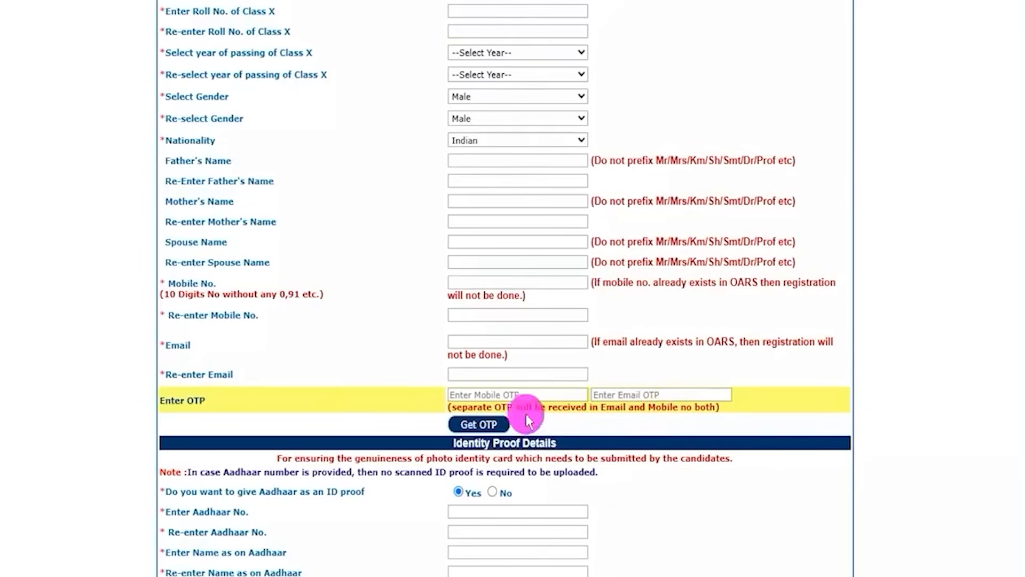
Point out the question on giving Aadhaar as ID proof and the two Aadhaar number fields
scroll(527, 414, down, 3)
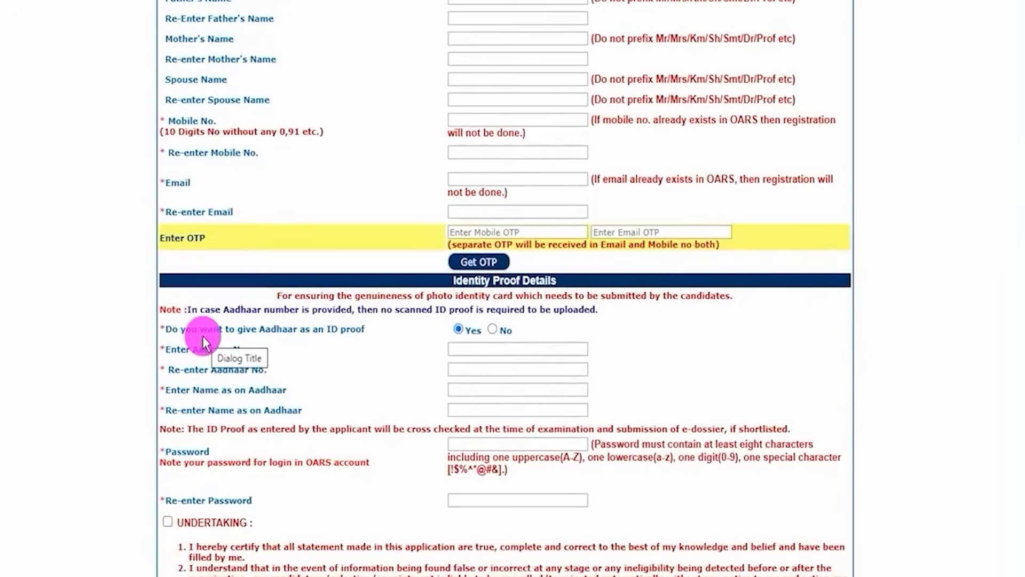
drag(181, 329, 331, 329)
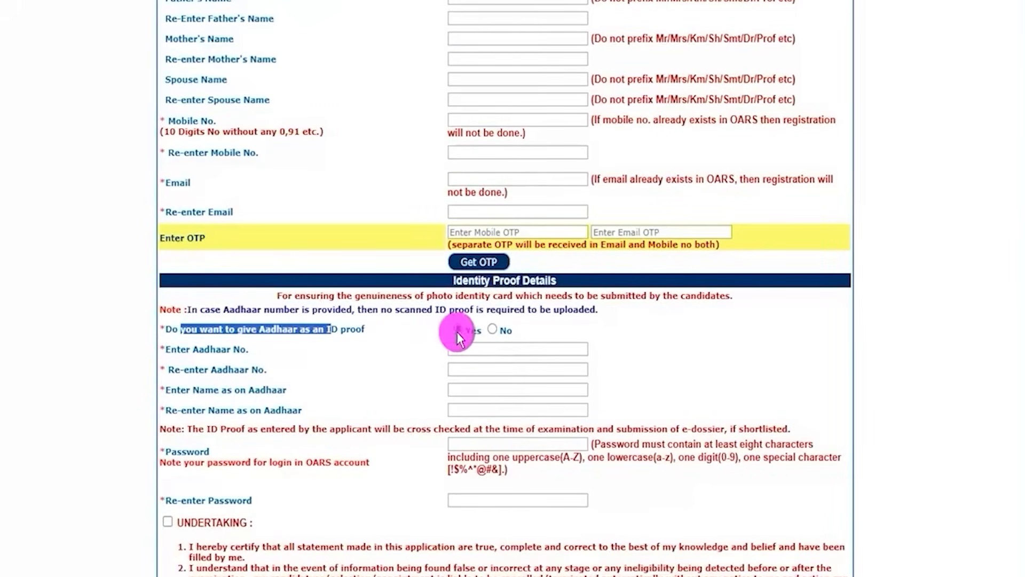
drag(184, 349, 264, 369)
click(458, 349)
click(457, 368)
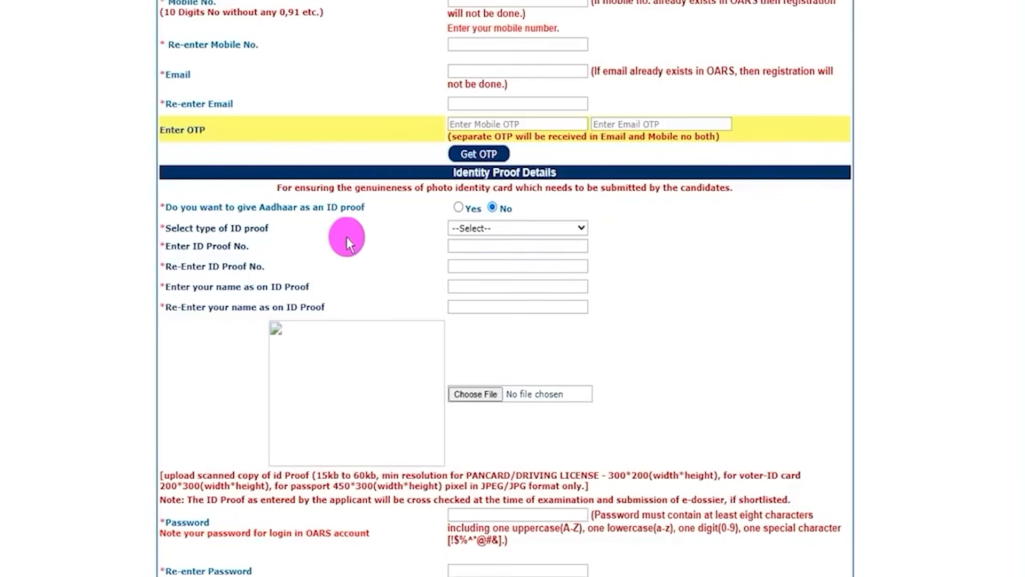
With Aadhaar declined as ID proof, set the type of ID proof to Voter ID Card
drag(219, 208, 337, 210)
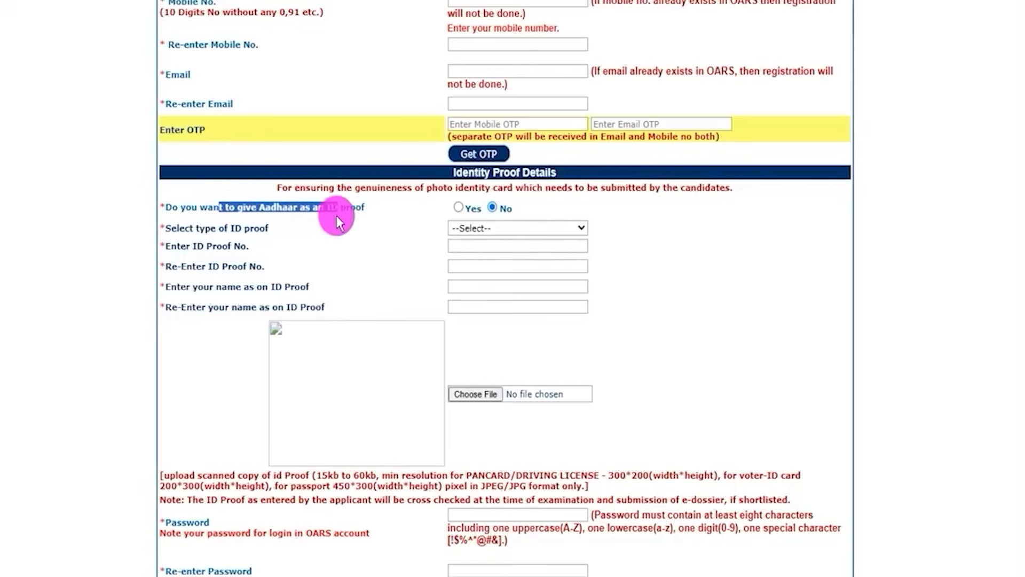
click(489, 228)
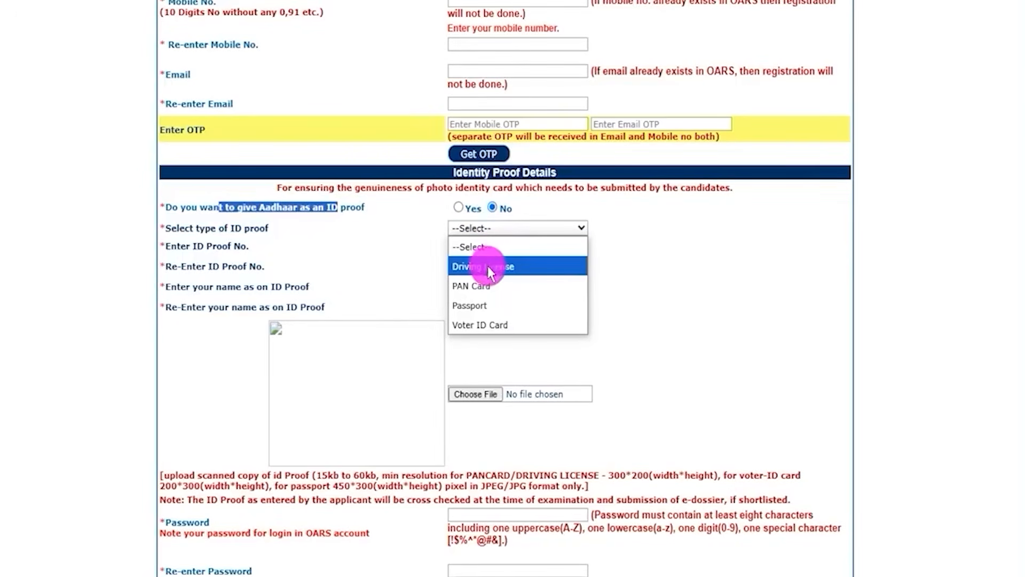
click(471, 322)
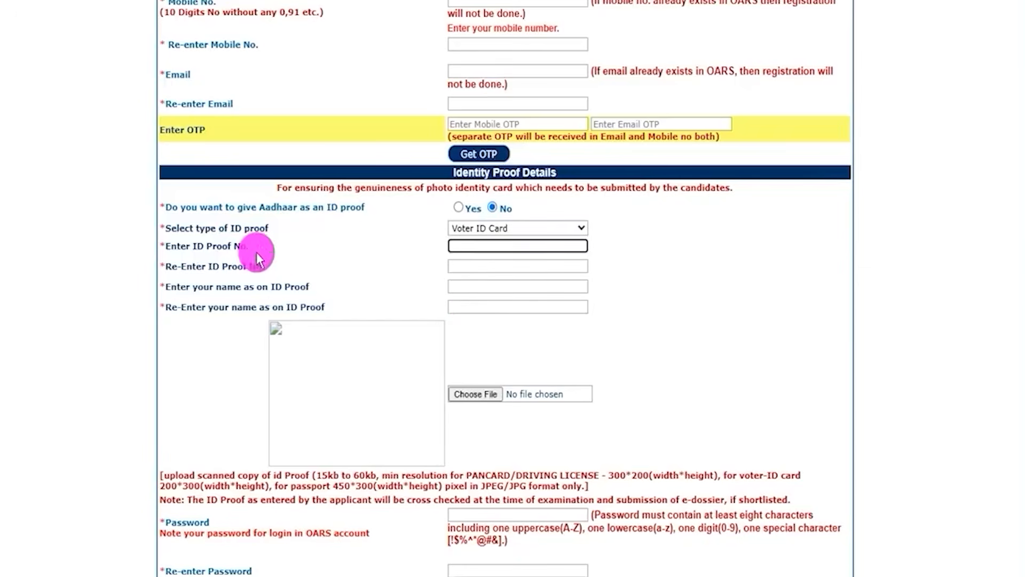
Point out the ID proof number re-entry field and the two fields for the name as on the ID proof
click(464, 265)
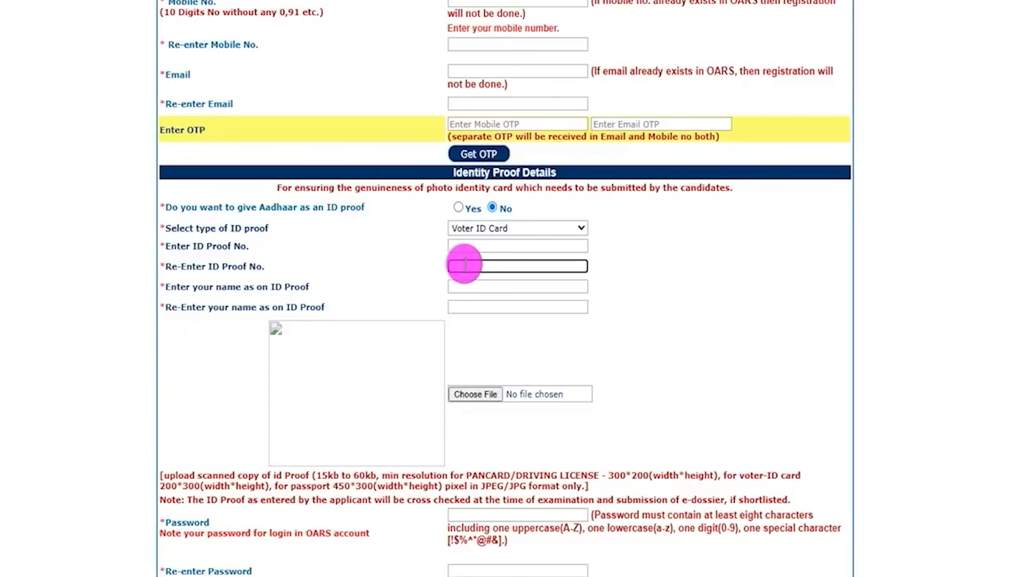
click(465, 284)
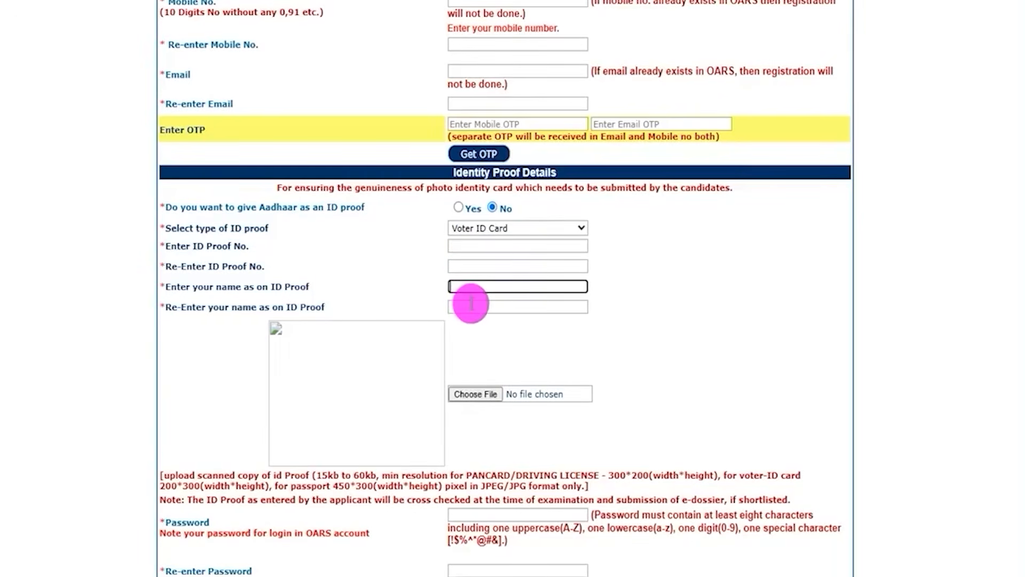
click(471, 305)
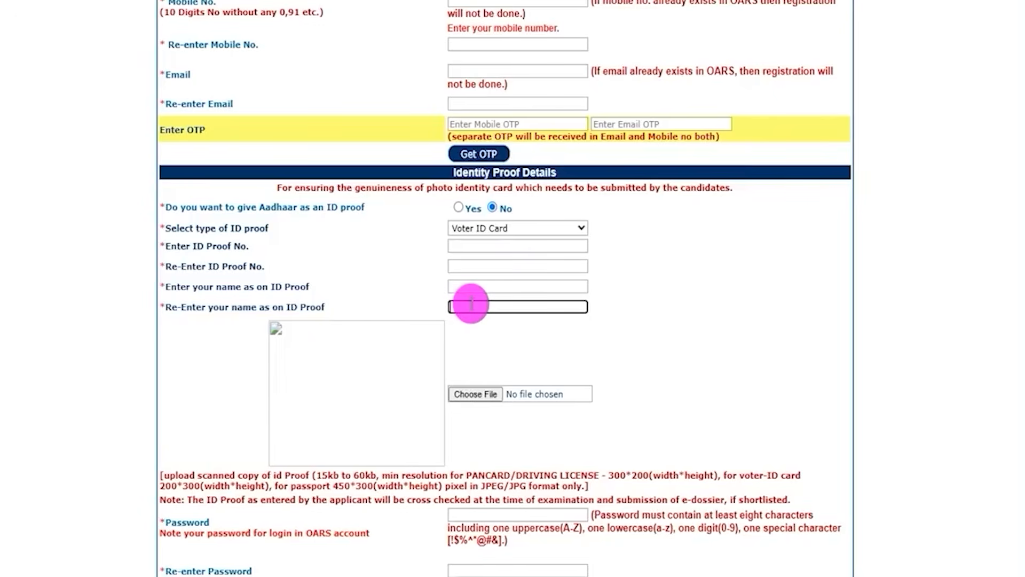
click(478, 2)
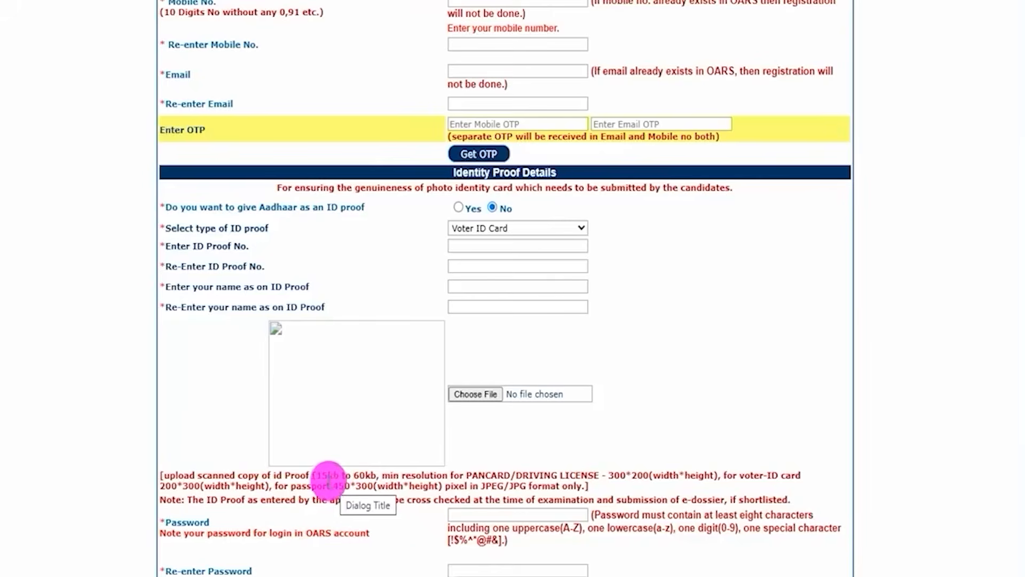
Examine the file size, resolution and format requirements for uploading the scanned ID proof
drag(317, 475, 366, 475)
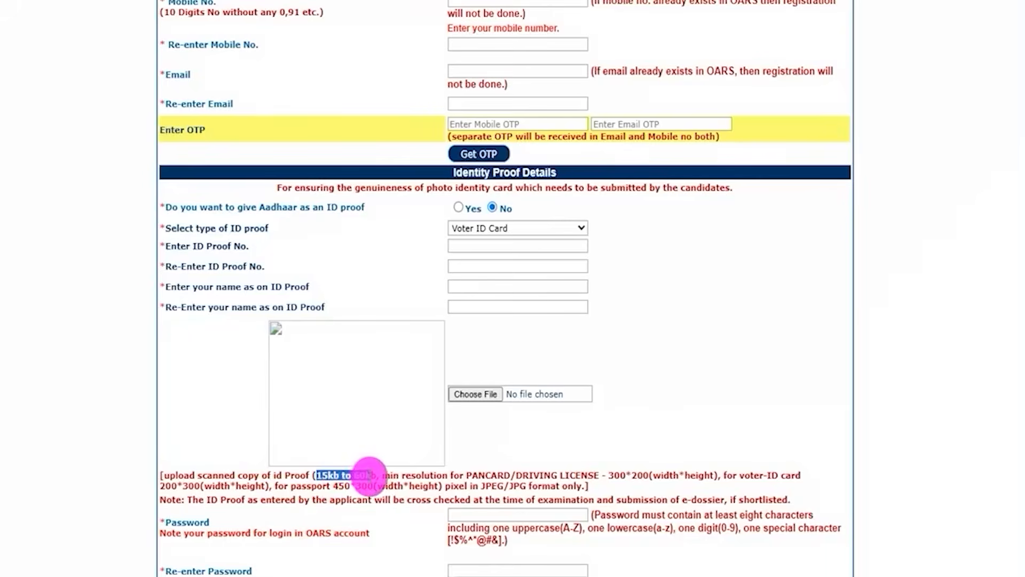
drag(614, 475, 649, 473)
drag(472, 475, 758, 475)
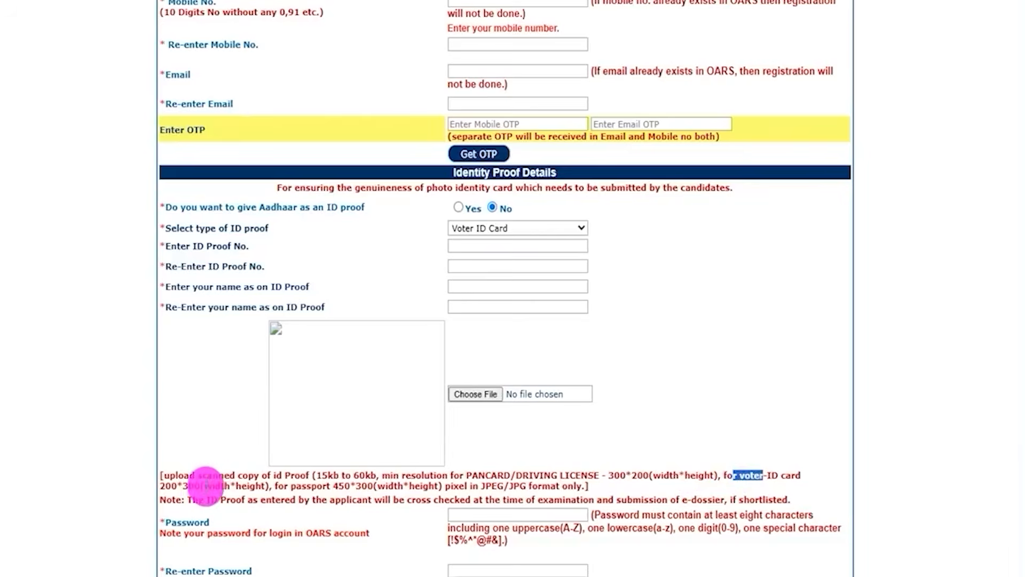
drag(177, 485, 236, 485)
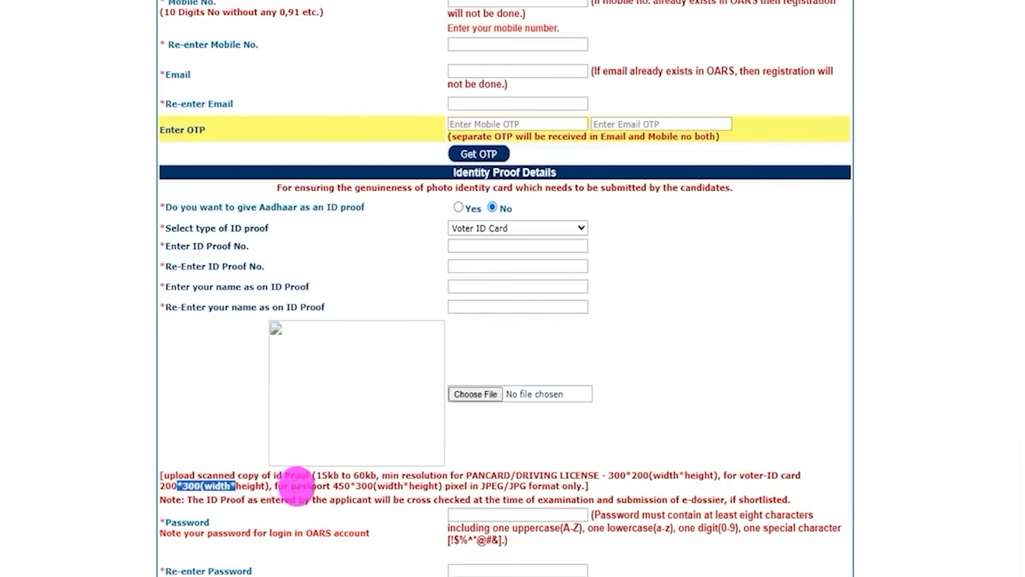
drag(337, 486, 536, 485)
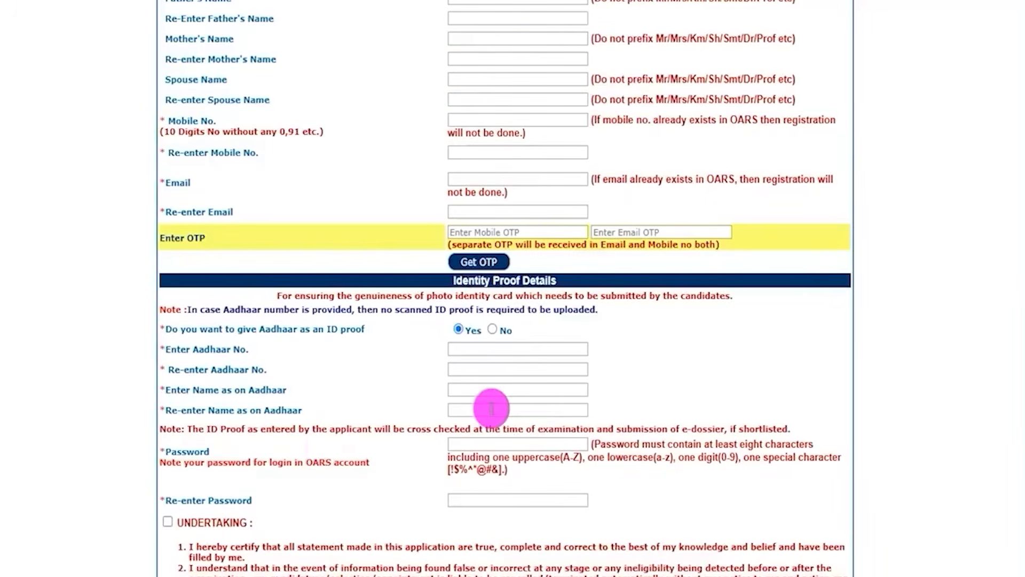
Point out the OARS account password field, its length and character requirements, and the password re-entry field
drag(164, 448, 245, 462)
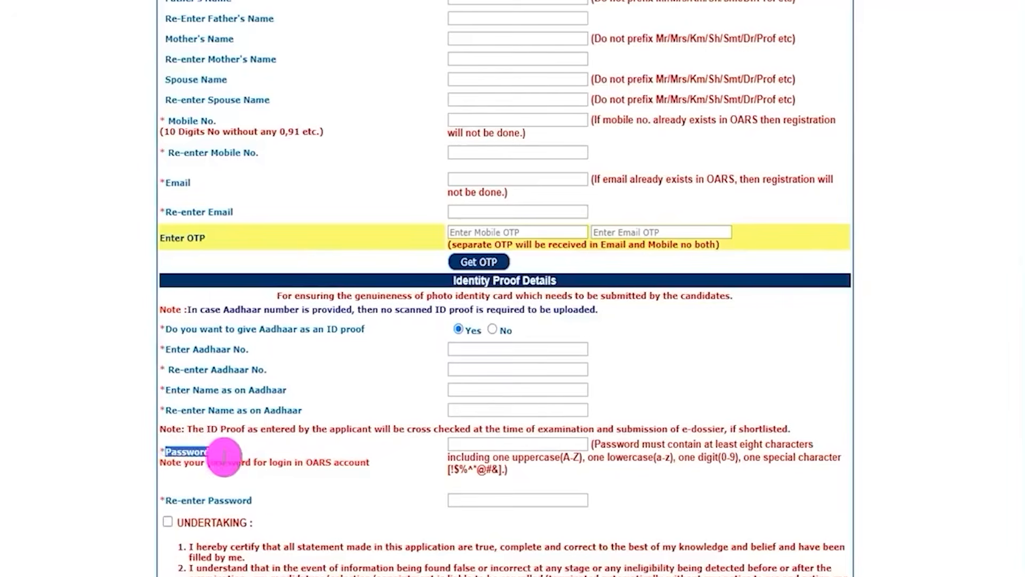
click(472, 443)
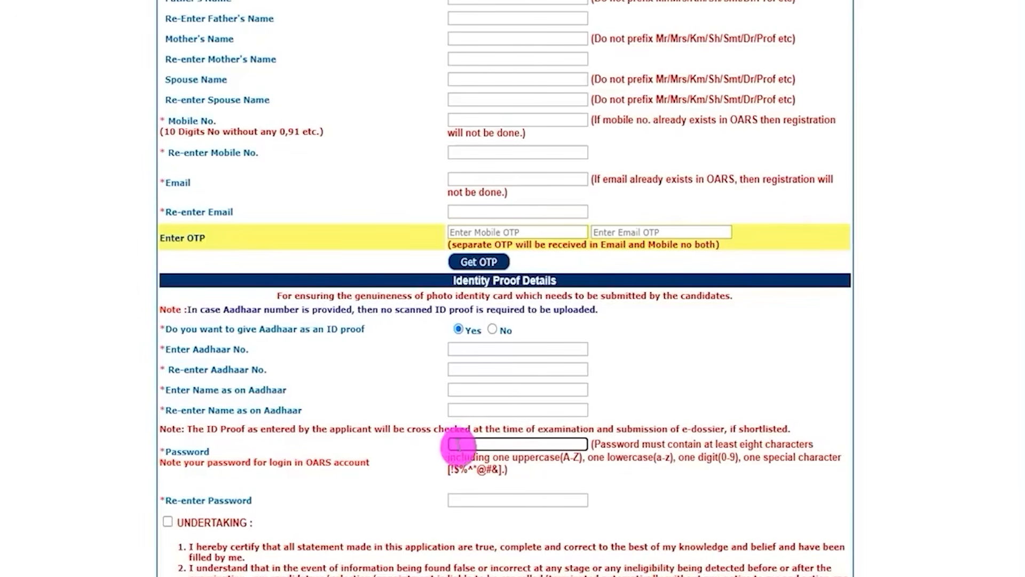
click(560, 457)
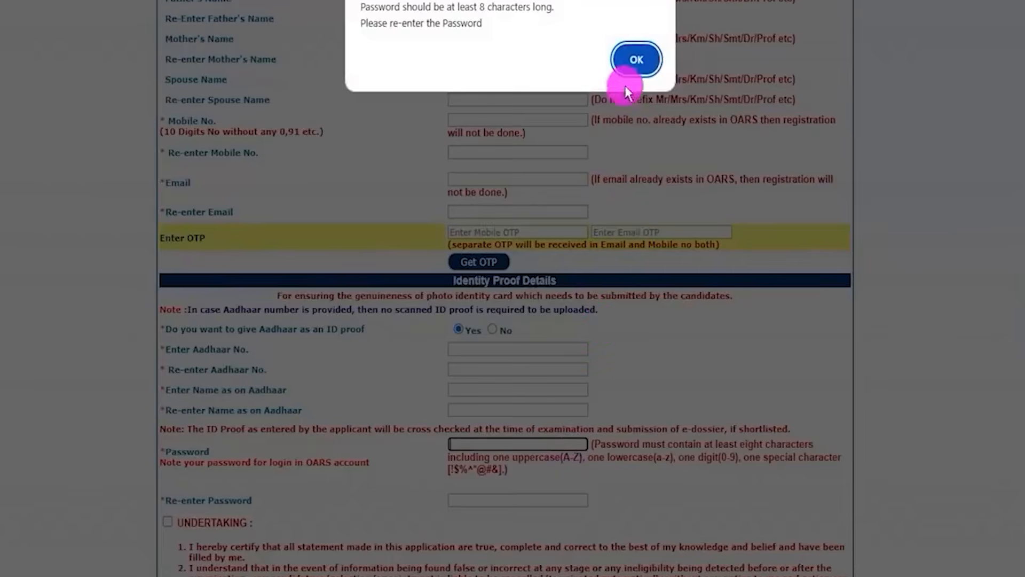
click(634, 56)
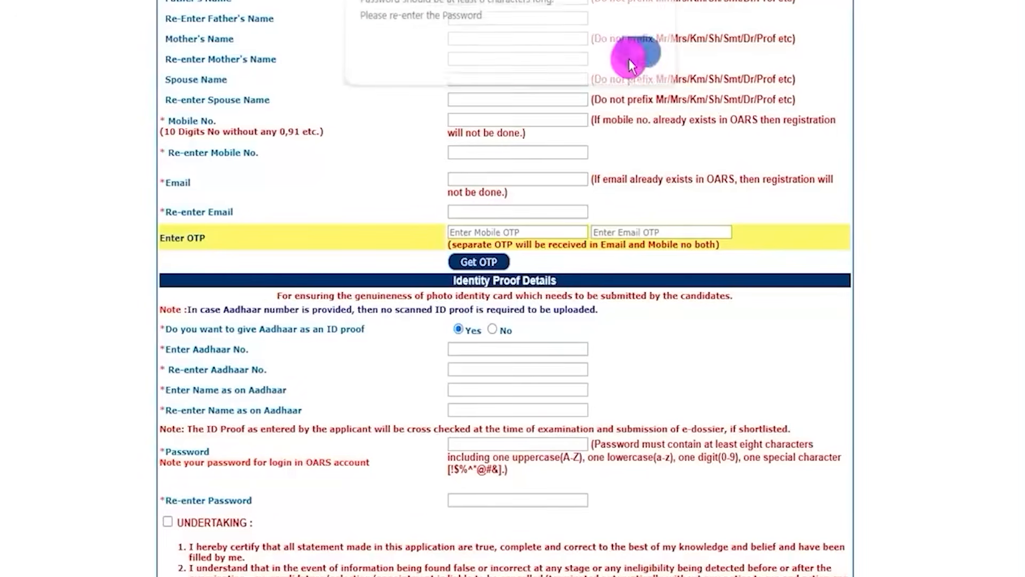
double_click(670, 458)
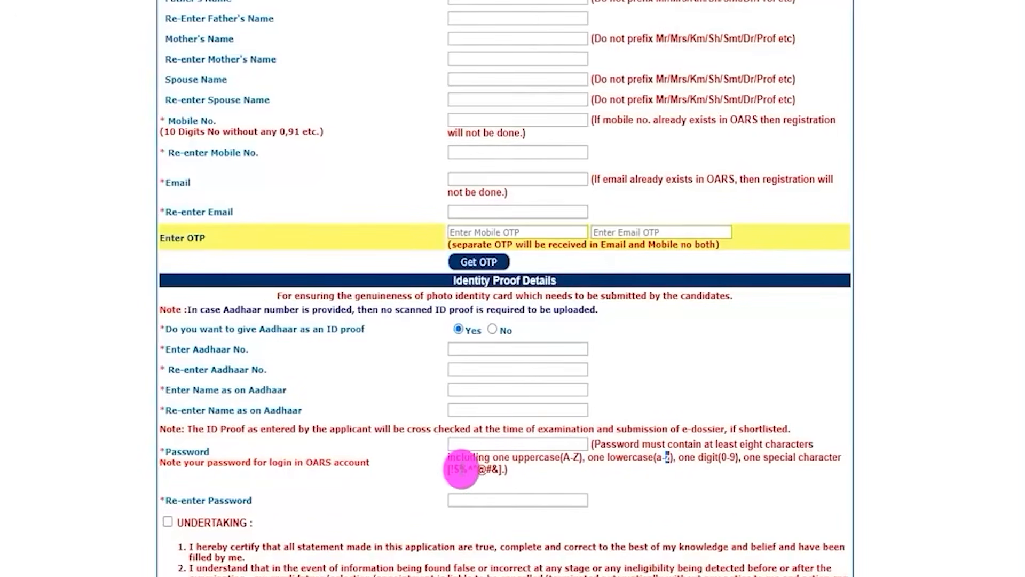
drag(459, 470, 494, 469)
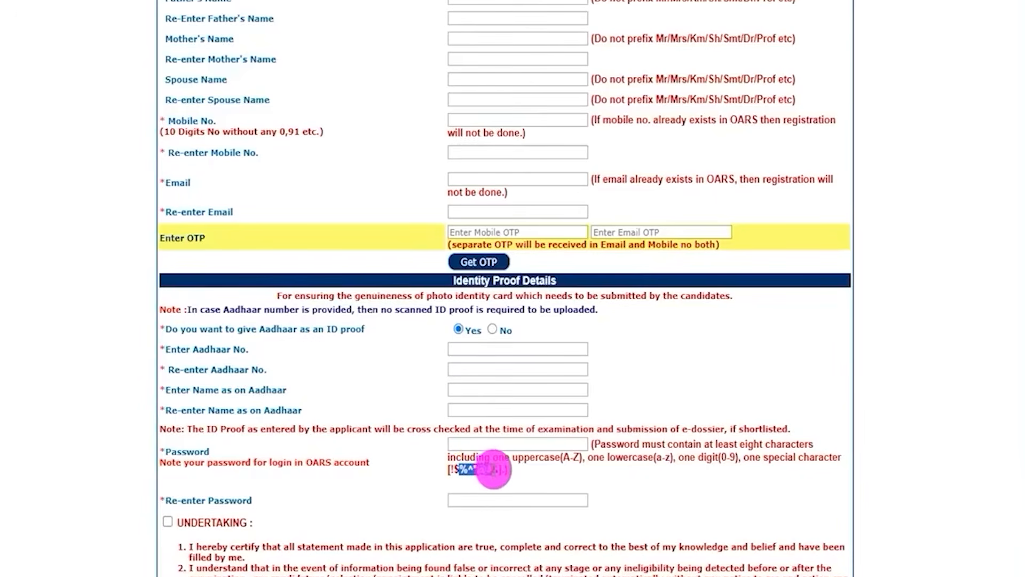
double_click(193, 500)
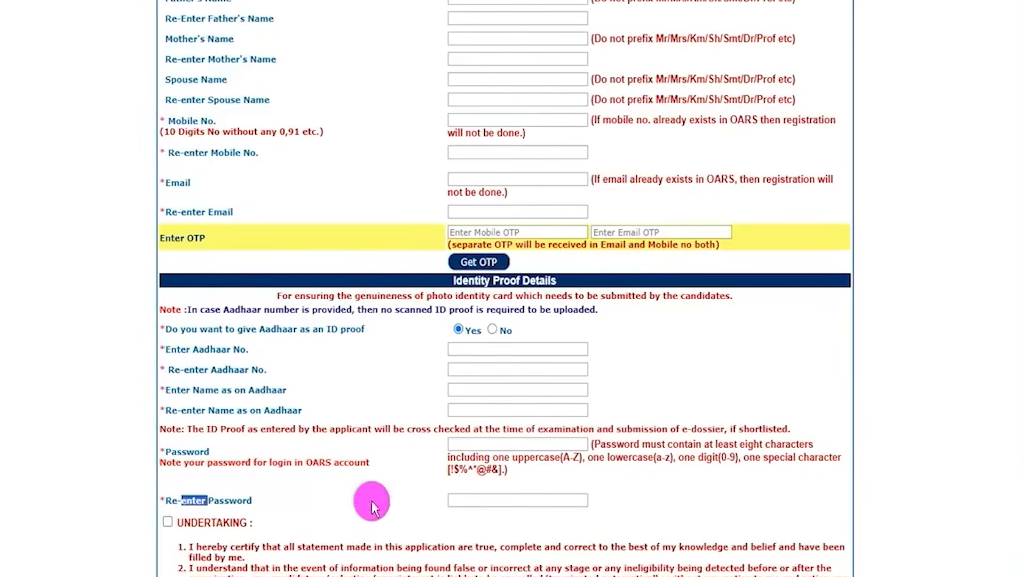
click(477, 500)
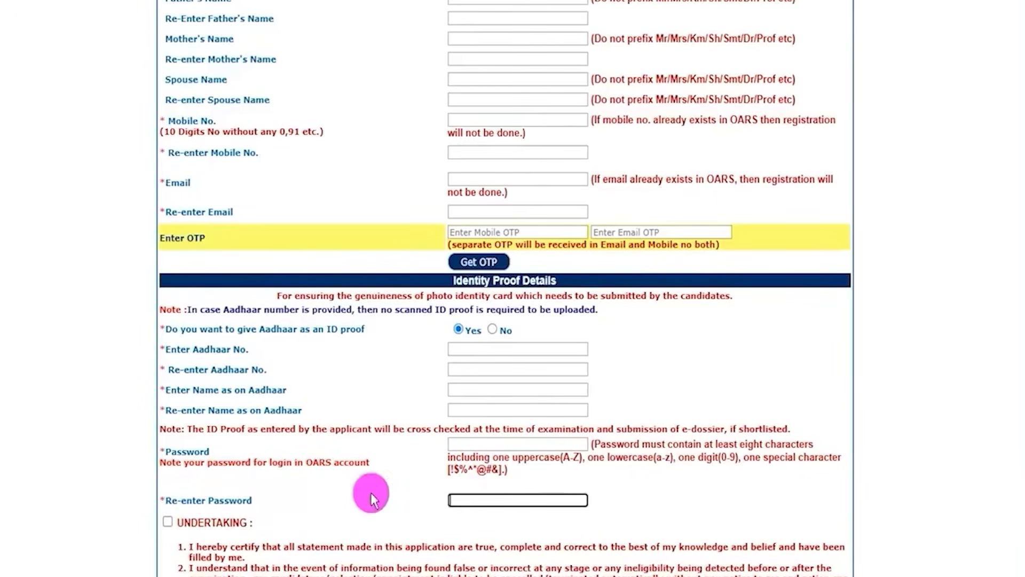
Accept the undertaking, confirm the declaration that the previewed details are correct, and point out the final registration submission
scroll(364, 448, down, 2)
scroll(364, 447, down, 4)
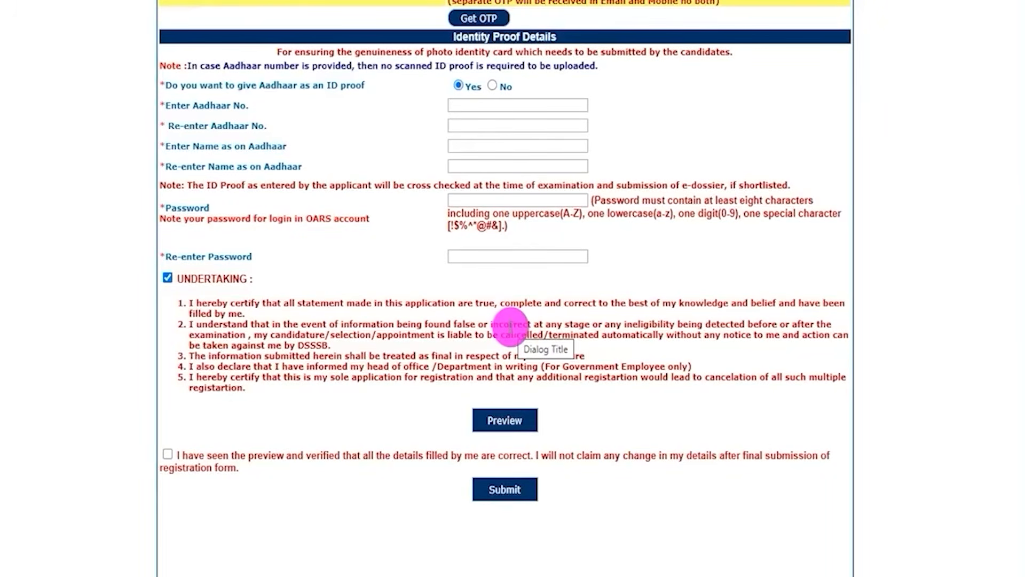
click(167, 454)
scroll(481, 395, down, 2)
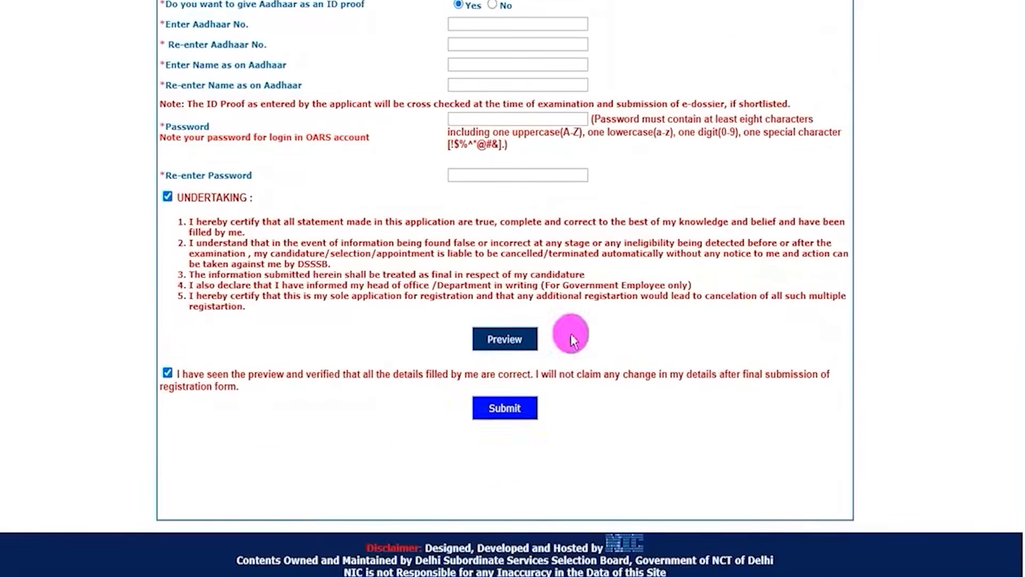
drag(764, 409, 572, 410)
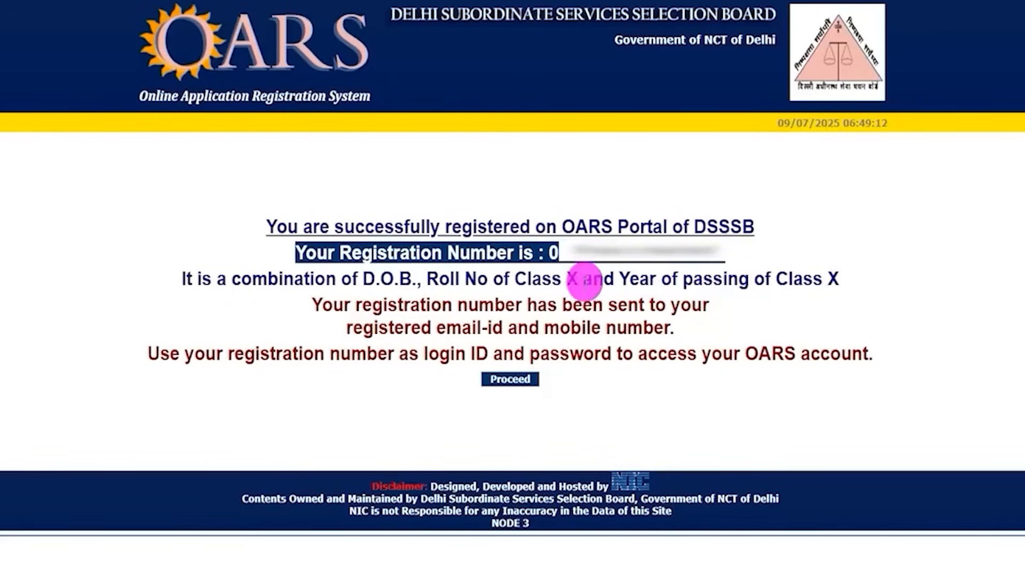
Examine how the registration number combines date of birth, Class X roll number and passing year, and point out how to proceed
drag(363, 278, 566, 277)
drag(691, 279, 812, 279)
click(550, 251)
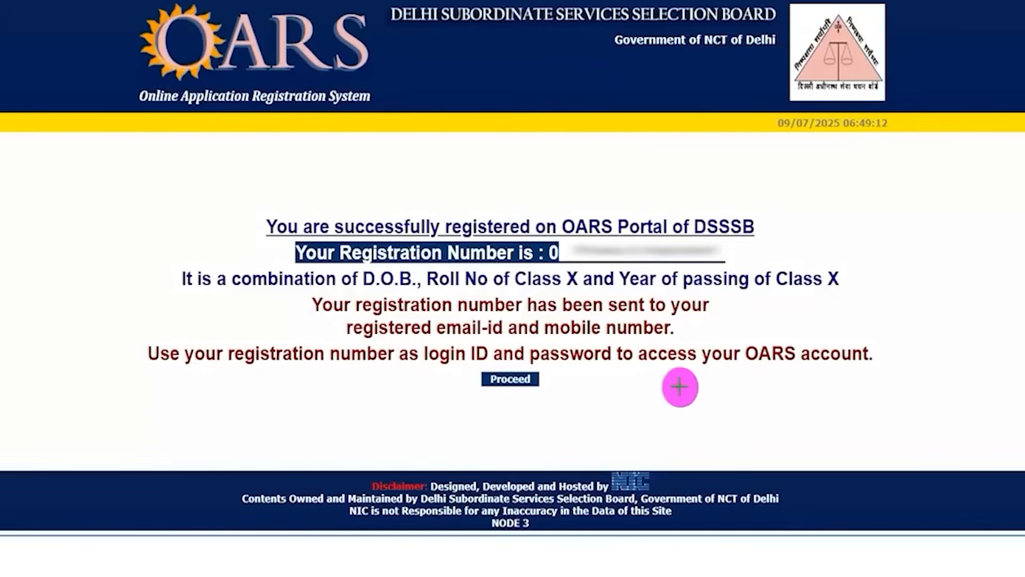
drag(693, 381, 591, 379)
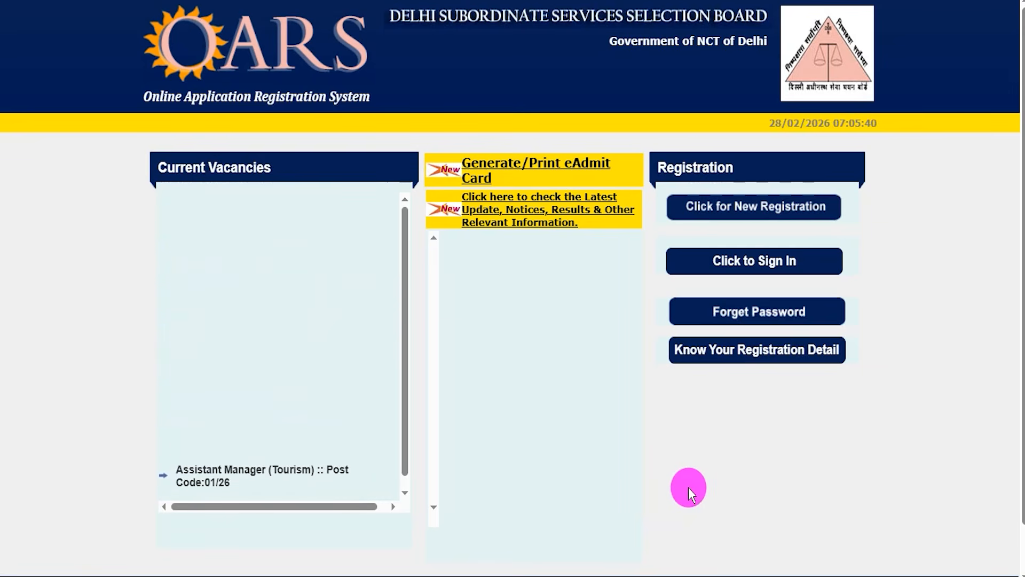
Highlight the sign-in option on the OARS home page and open the Registered User Sign In form
mouse_move(649, 238)
mouse_down()
mouse_move(849, 269)
mouse_move(866, 287)
mouse_up()
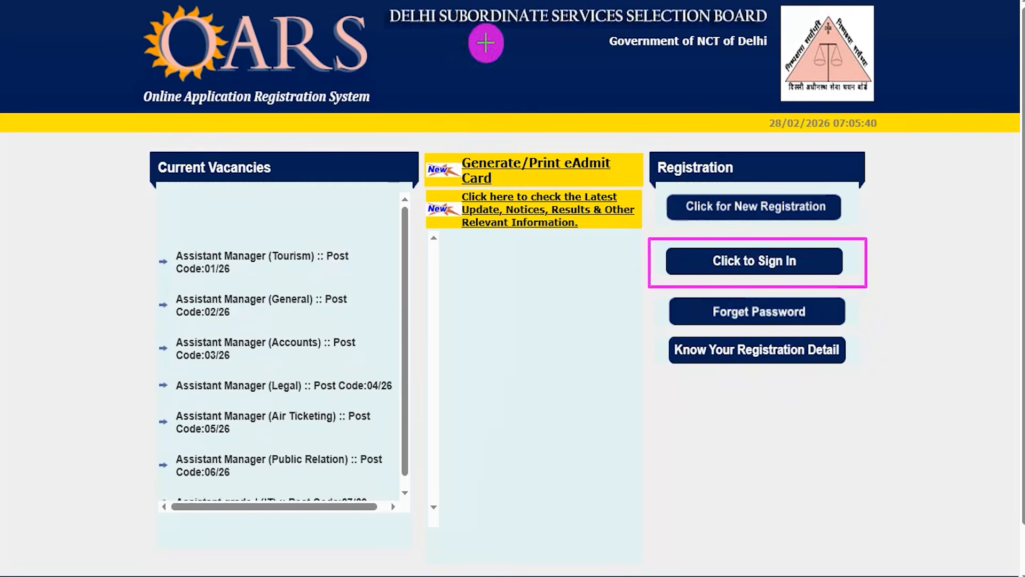
key(Escape)
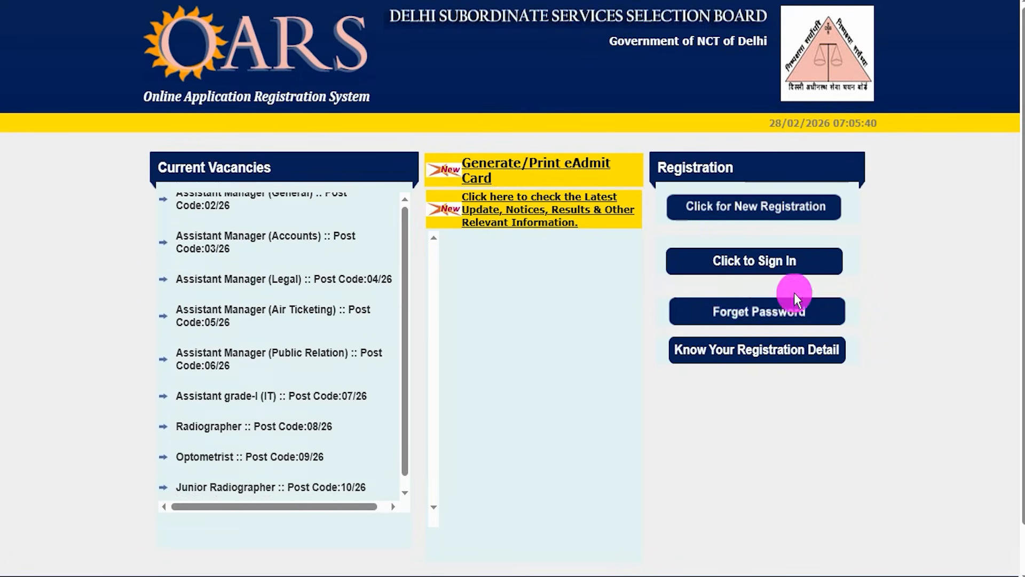
click(755, 258)
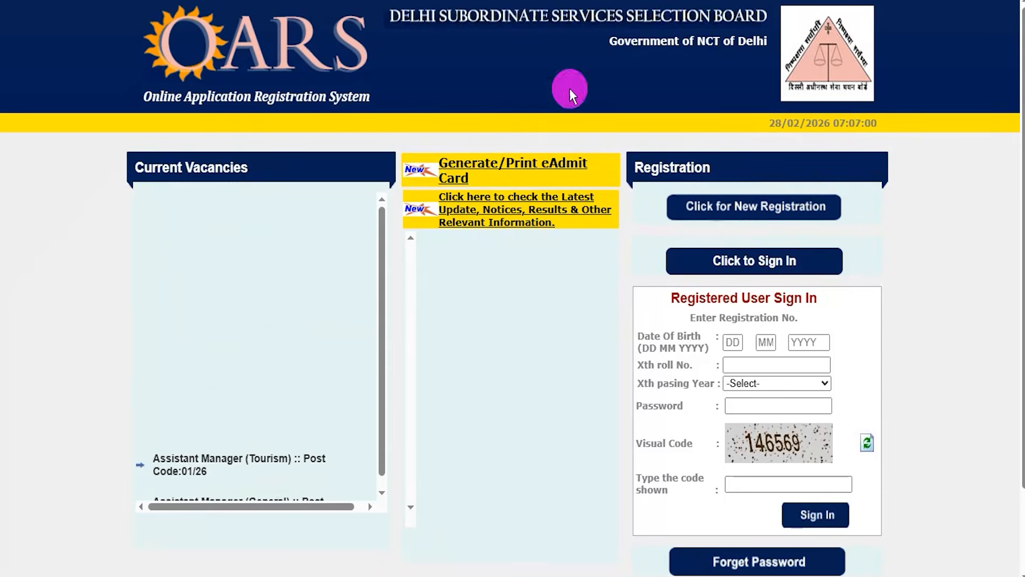
Point out the date of birth and Xth roll number fields, and set the Xth passing year to 2017
click(734, 342)
click(764, 342)
click(809, 342)
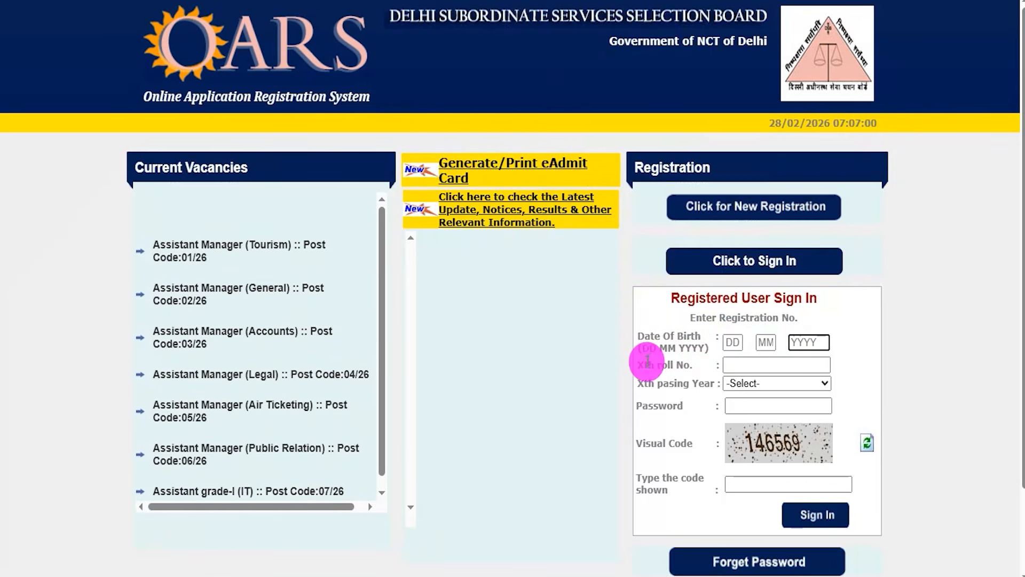
click(755, 364)
drag(648, 382, 674, 384)
click(746, 384)
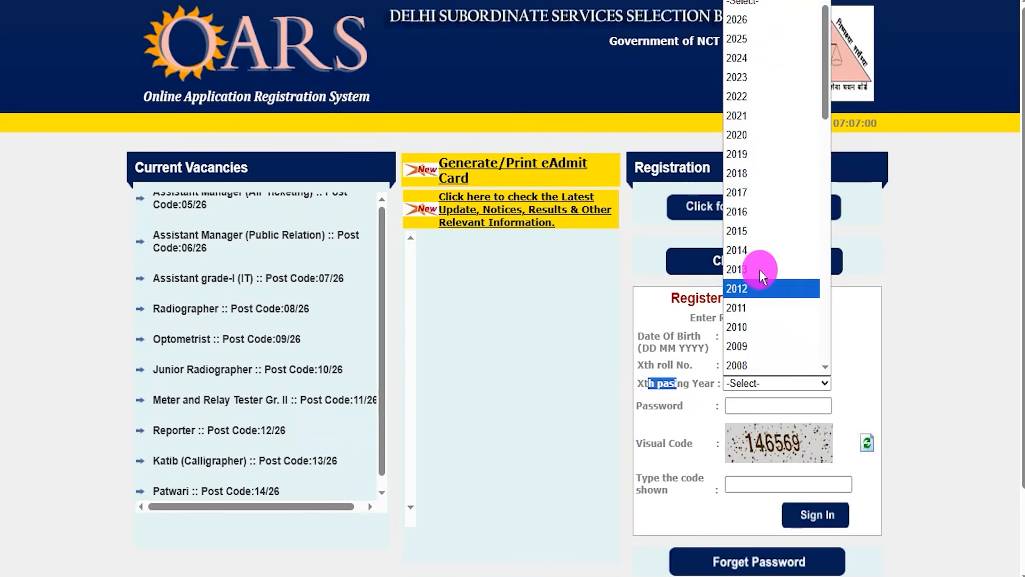
click(745, 192)
Point out the sign-in password field, the visual code with its entry field, and the final sign-in control
drag(642, 406, 664, 406)
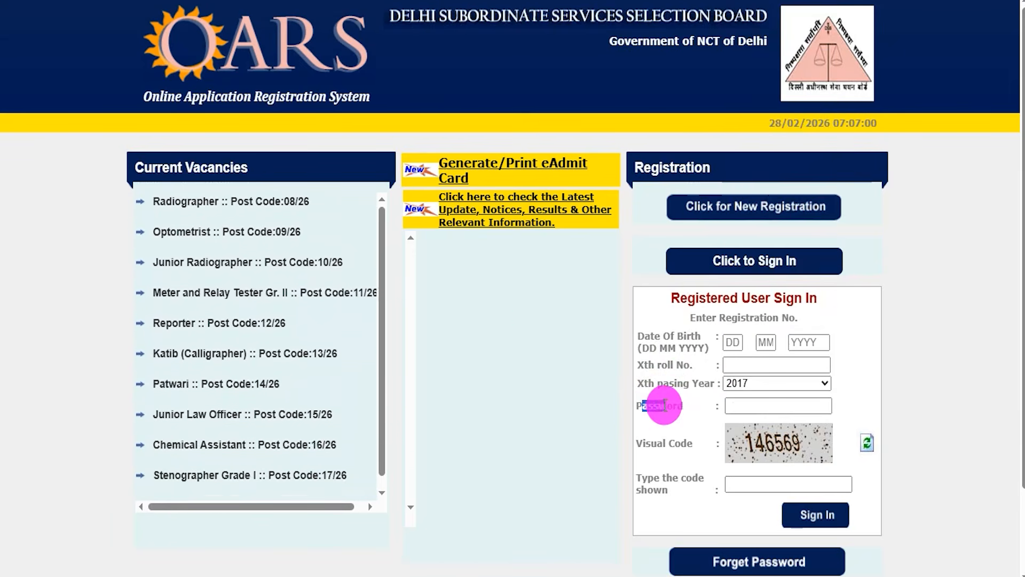
click(733, 407)
click(803, 454)
drag(805, 445, 823, 419)
drag(750, 482, 780, 482)
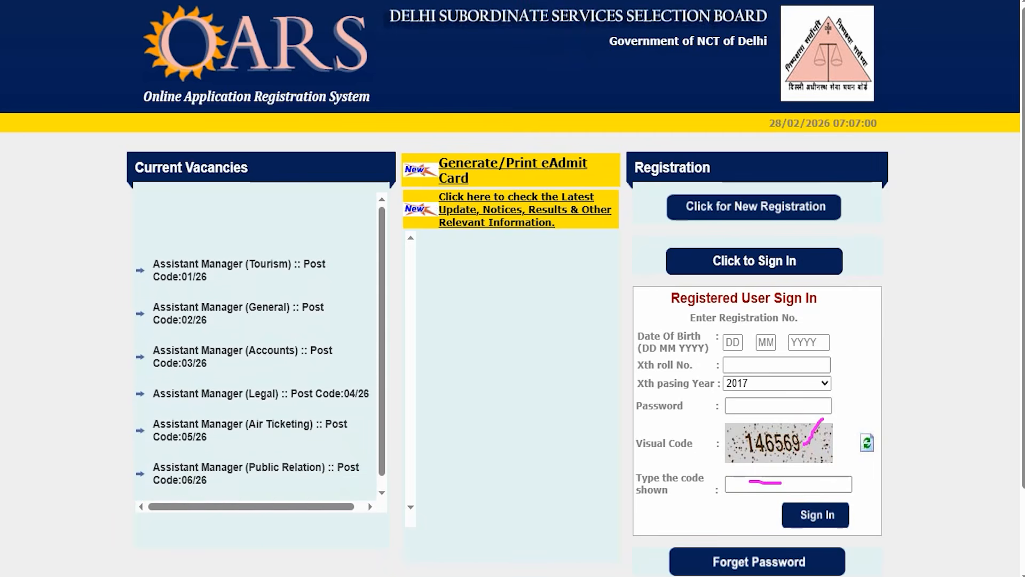
drag(997, 367, 854, 502)
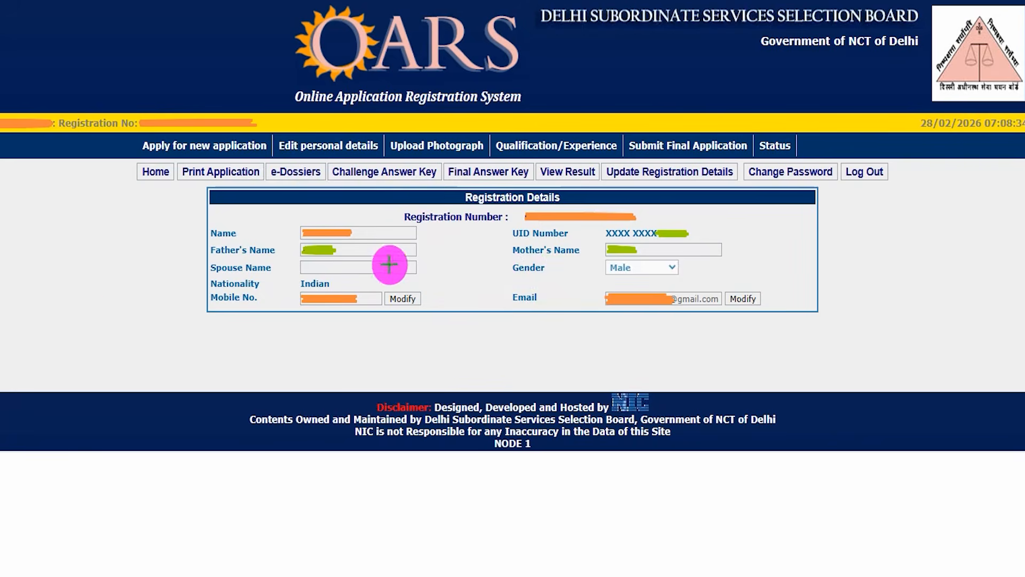
Mark the name, mobile number and email entries in the account's Registration Details
drag(107, 293, 137, 237)
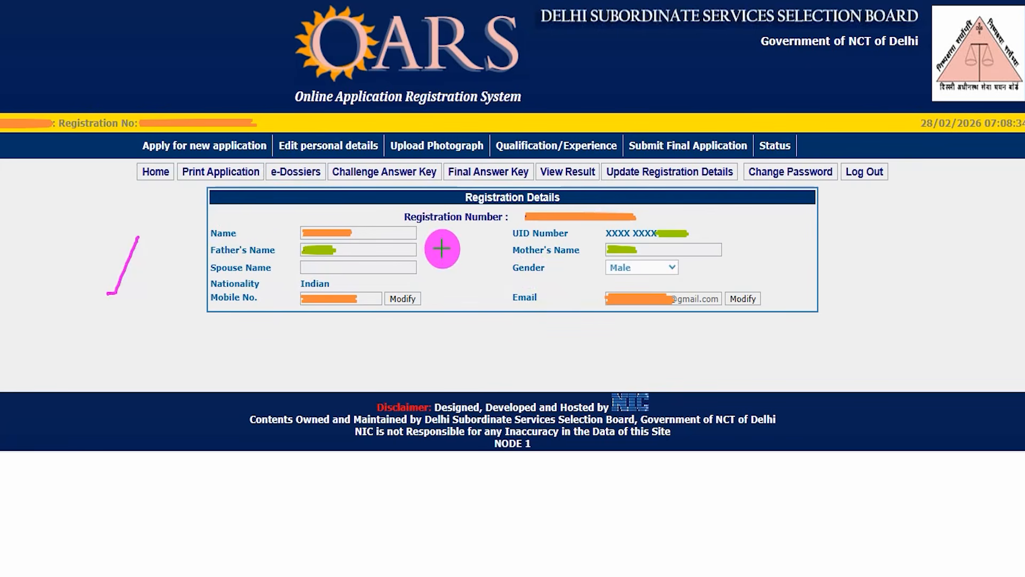
drag(445, 237, 473, 212)
drag(429, 299, 456, 271)
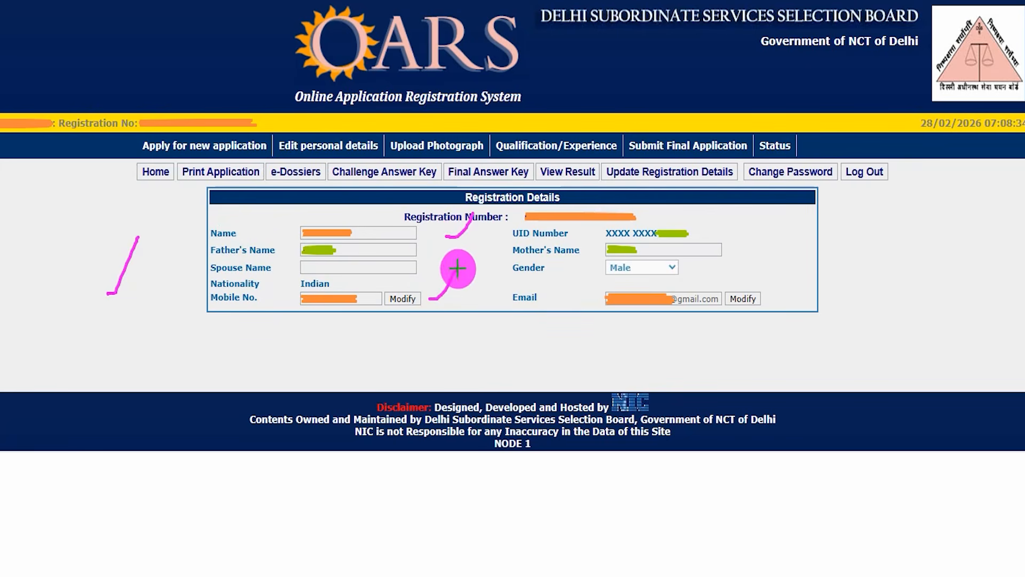
drag(770, 303, 799, 263)
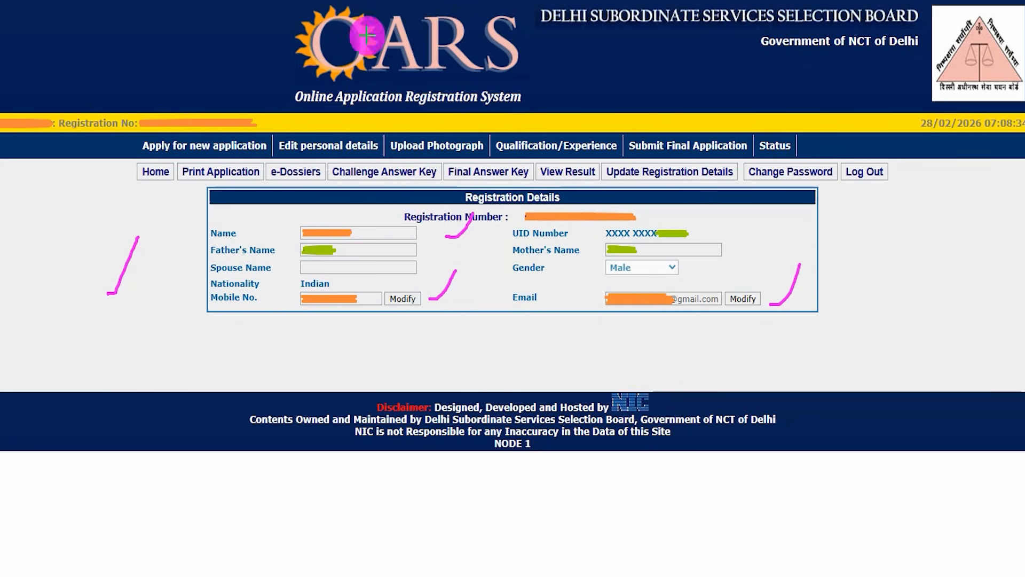
Open the current notifications for a new application and point out the closing dates and challan fee deadlines of the posts
mouse_move(128, 133)
mouse_down()
mouse_move(268, 142)
mouse_move(274, 157)
mouse_up()
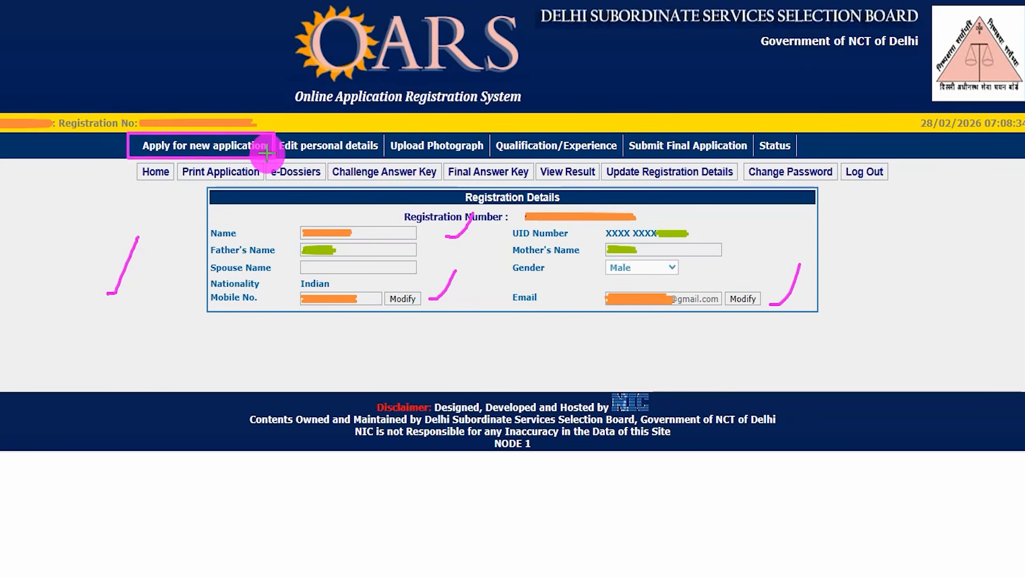
click(267, 153)
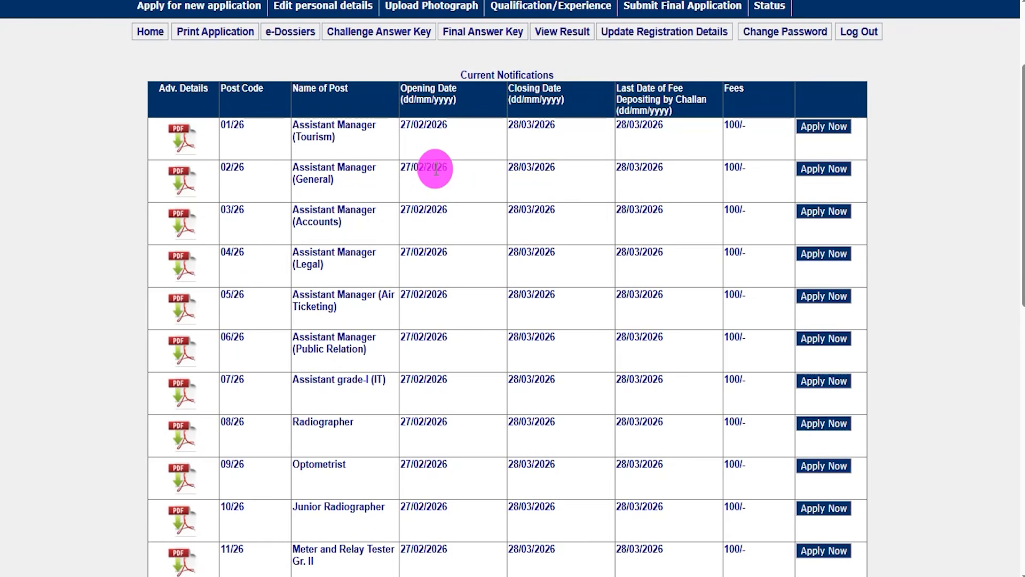
drag(513, 167, 629, 163)
click(629, 163)
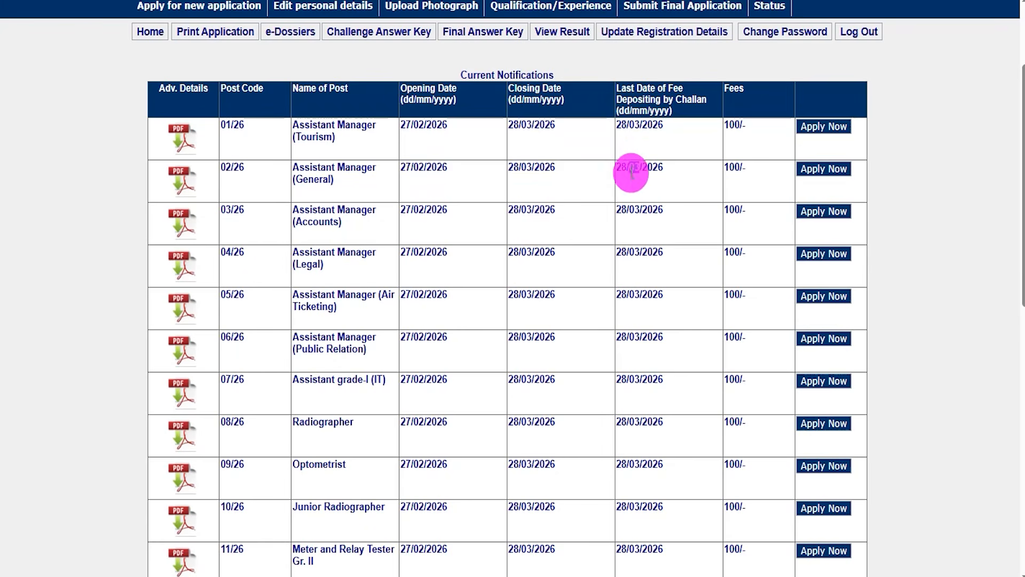
drag(513, 209, 550, 211)
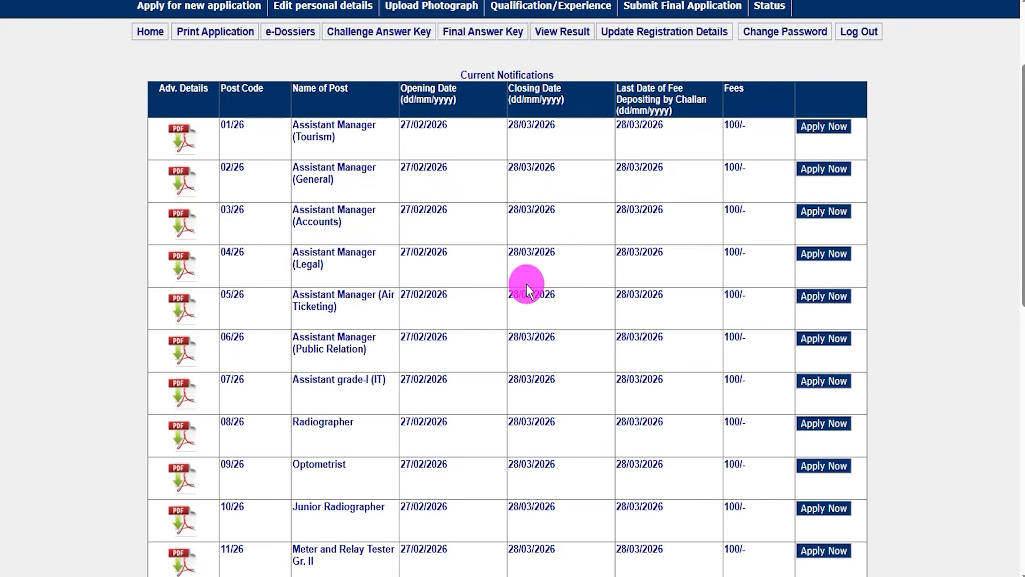
drag(523, 295, 541, 296)
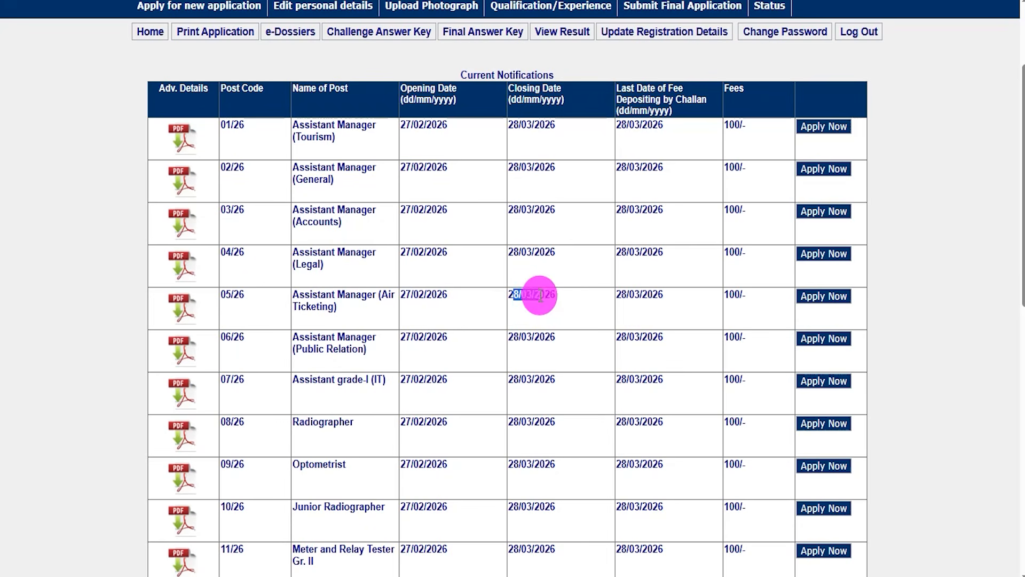
drag(522, 335, 552, 335)
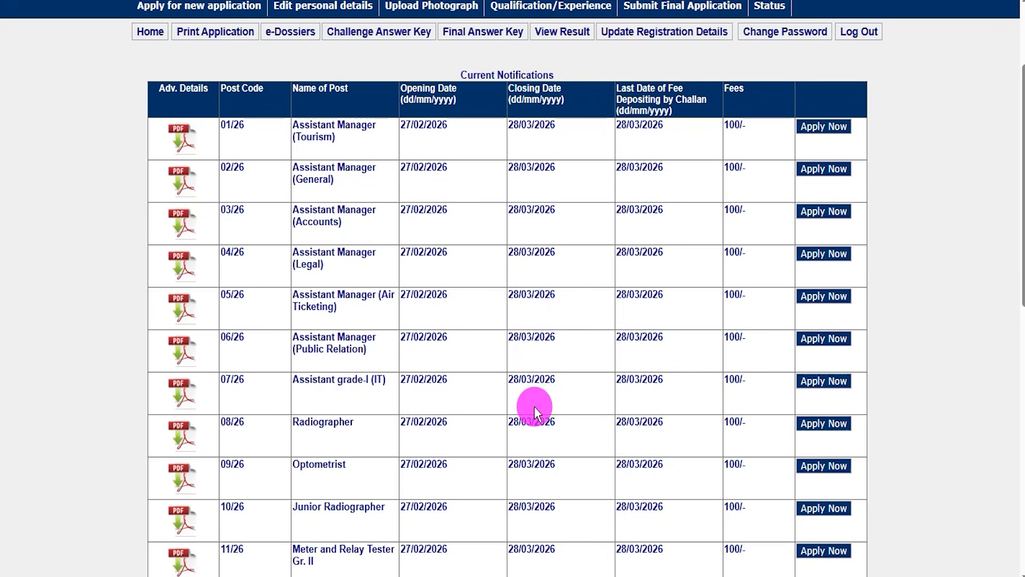
Circle the Apply Now options for post codes 05/26, 07/26 and 10/26, and open the application for Patwari, post code 14/26
scroll(533, 406, down, 4)
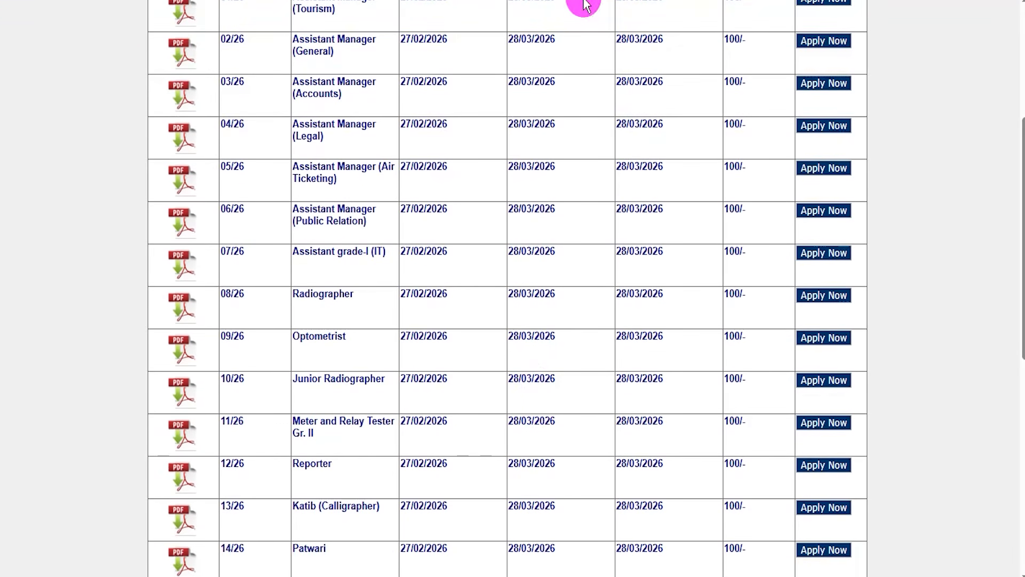
drag(785, 149, 853, 179)
drag(788, 241, 859, 267)
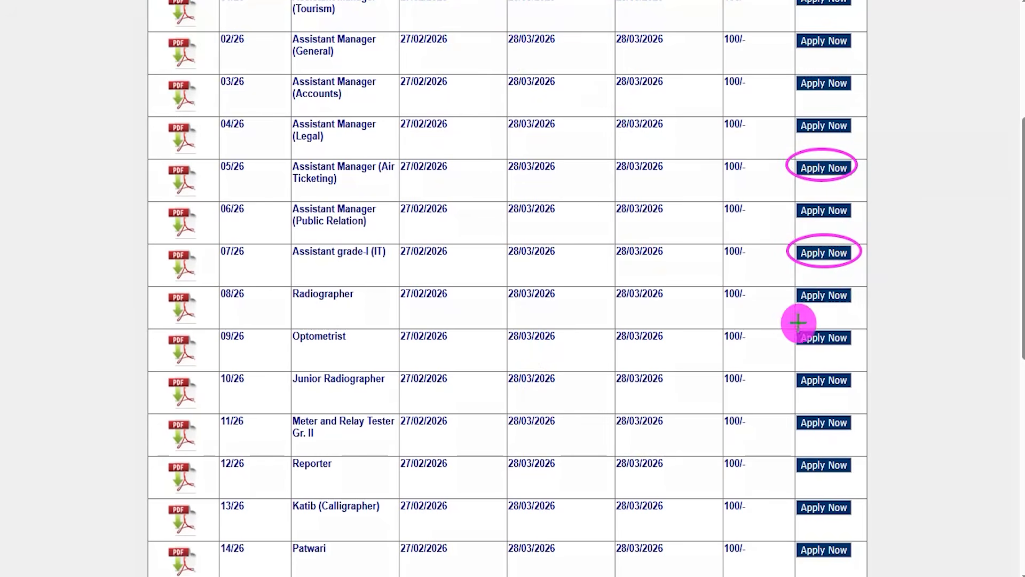
mouse_move(778, 361)
mouse_down()
mouse_move(840, 373)
mouse_move(871, 397)
mouse_move(856, 388)
mouse_up()
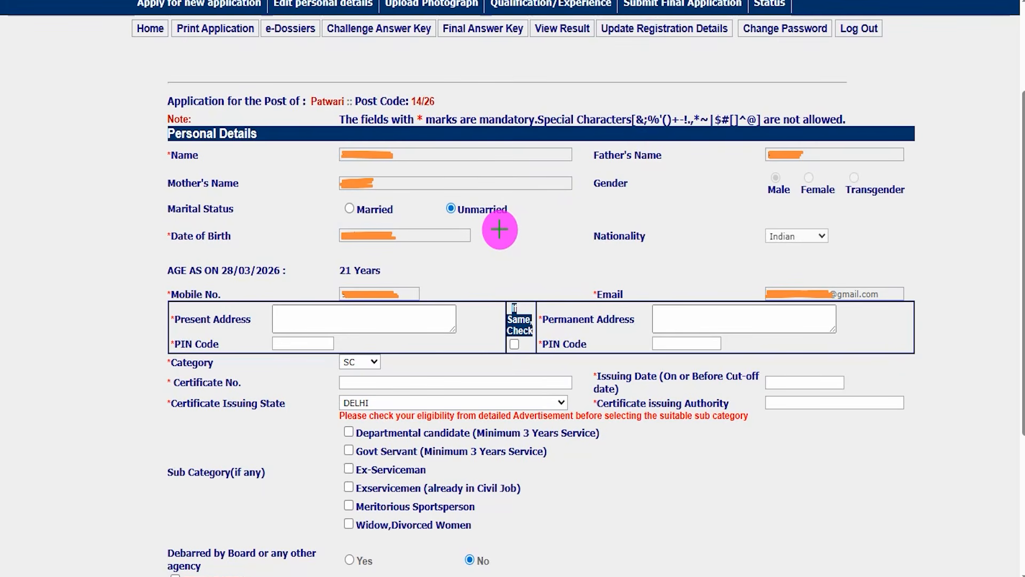
Mark the name and mother's name fields in the Personal Details of the Patwari application
drag(266, 156, 294, 109)
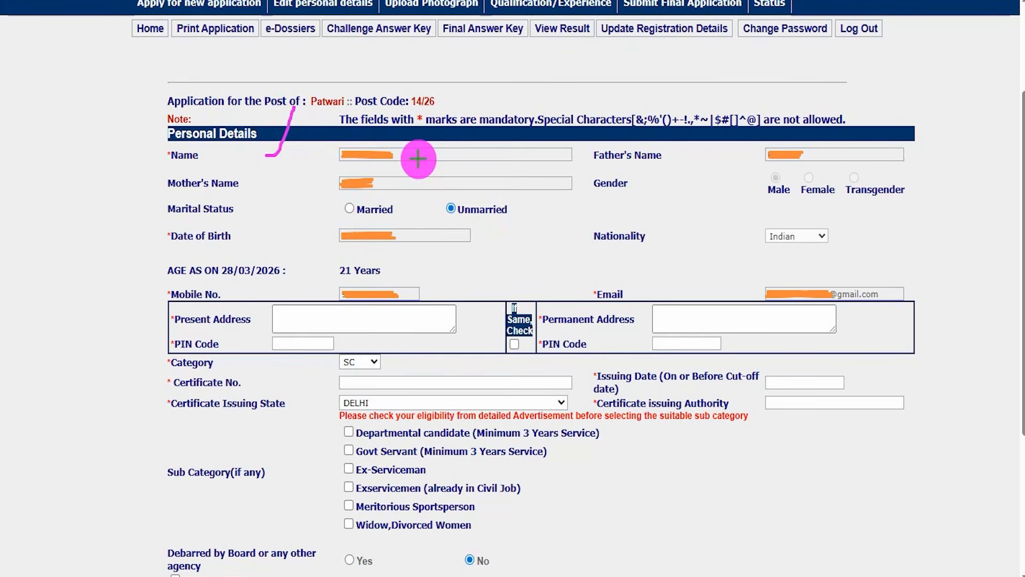
drag(418, 158, 436, 138)
drag(425, 186, 444, 163)
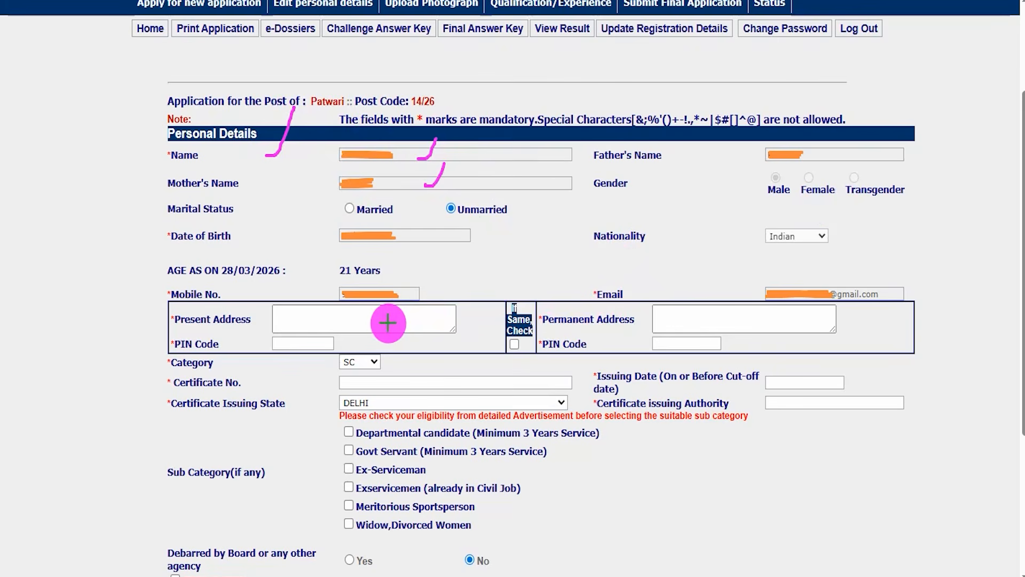
Mark the present and permanent address fields, the same-address checkbox and the permanent PIN code in the Patwari application's Personal Details
drag(388, 323, 417, 292)
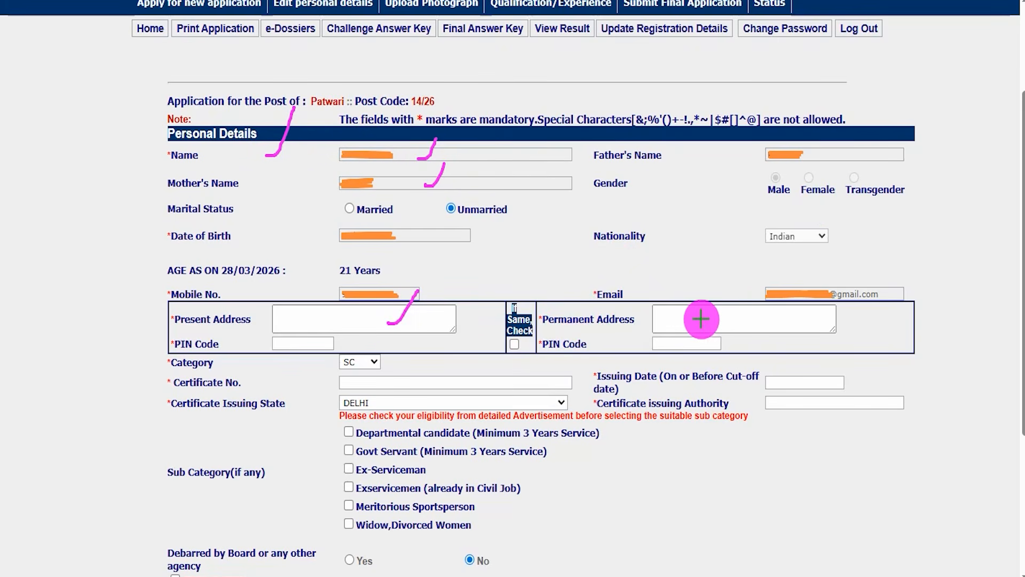
drag(701, 319, 725, 279)
drag(633, 332, 583, 332)
drag(218, 333, 191, 333)
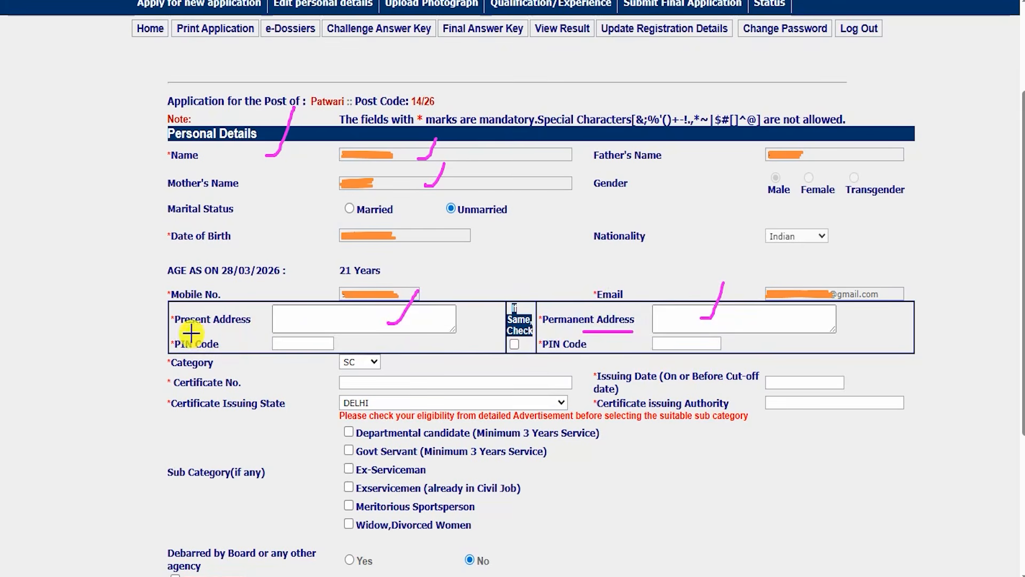
drag(515, 345, 535, 318)
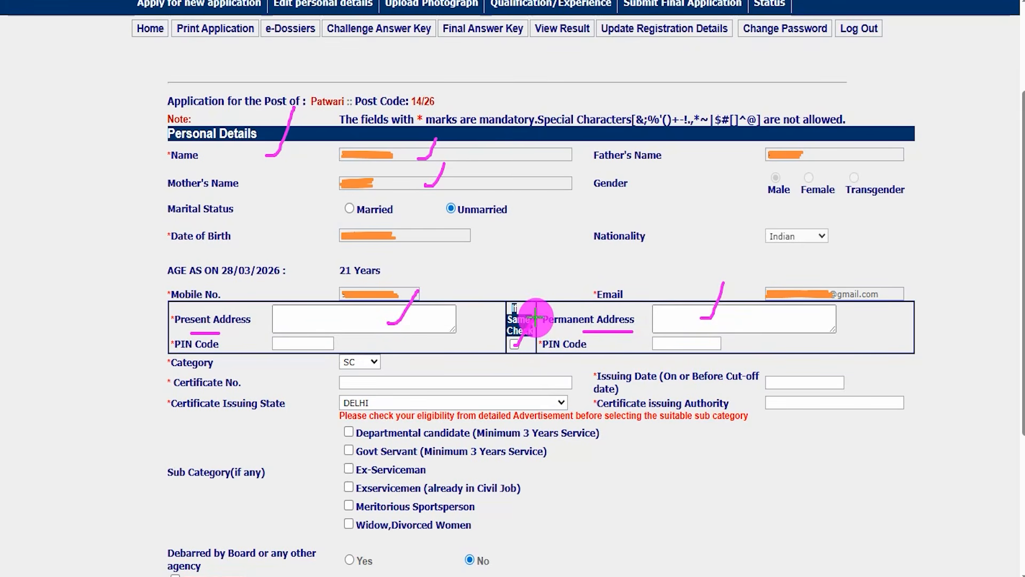
drag(625, 329, 607, 341)
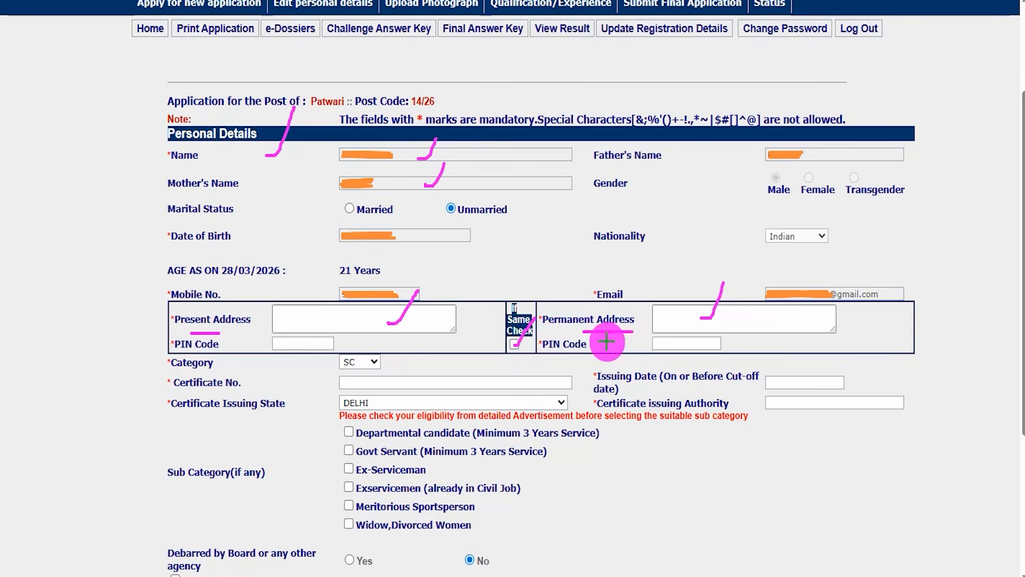
drag(311, 324, 346, 324)
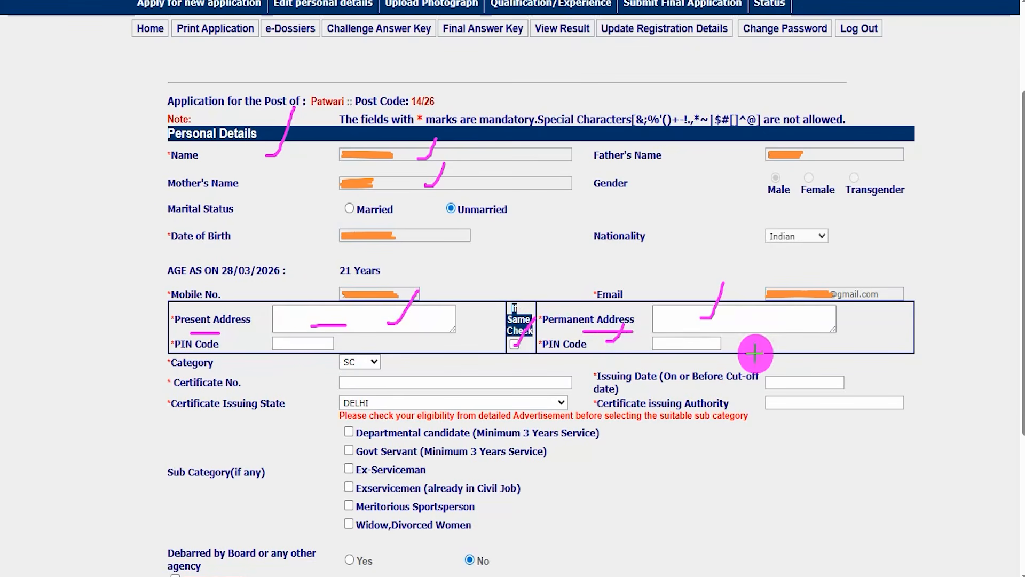
drag(741, 322, 776, 322)
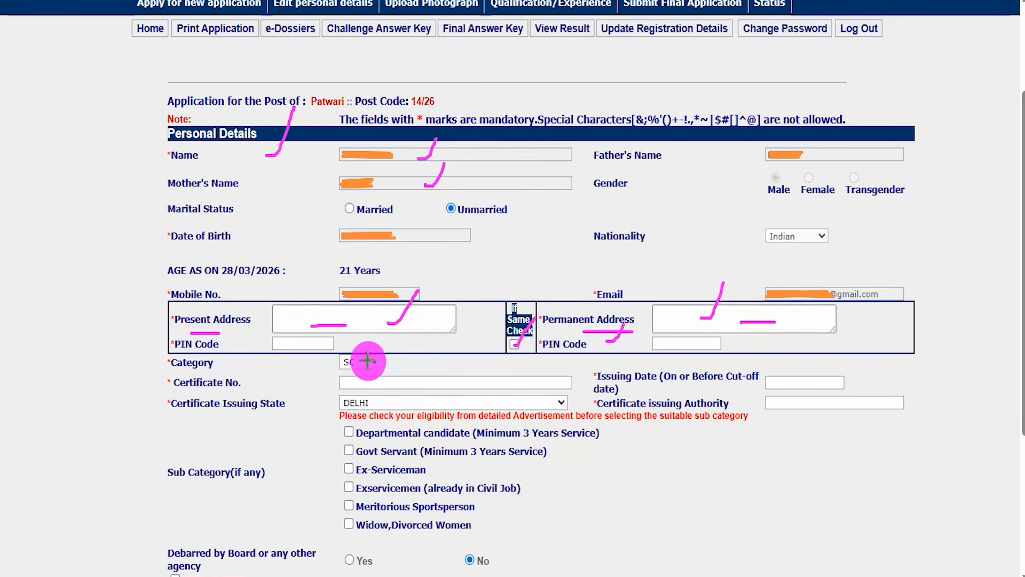
Mark the category field and the certificate's number, issuing date, issuing state and issuing authority fields
drag(358, 362, 382, 323)
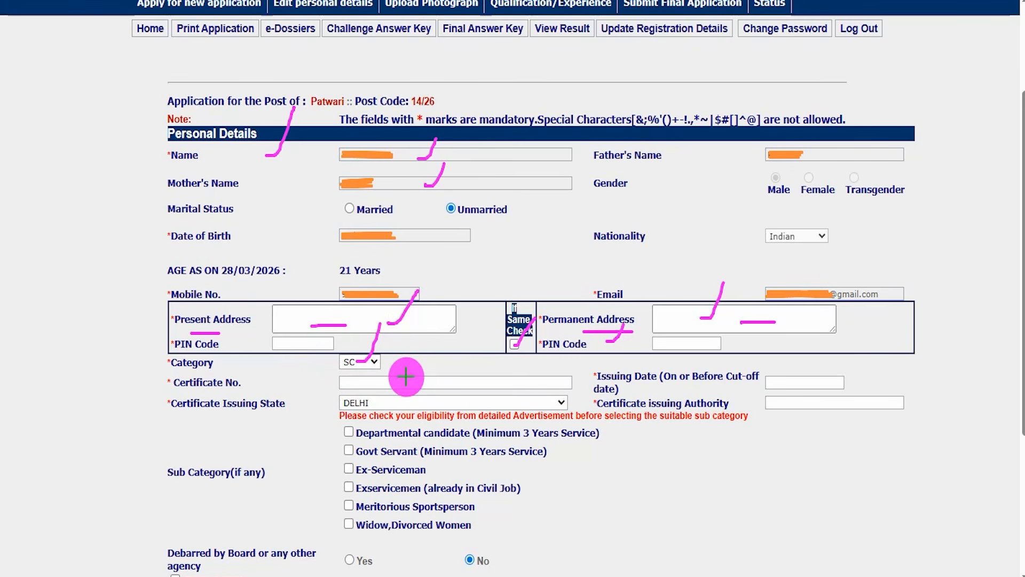
drag(406, 384, 431, 352)
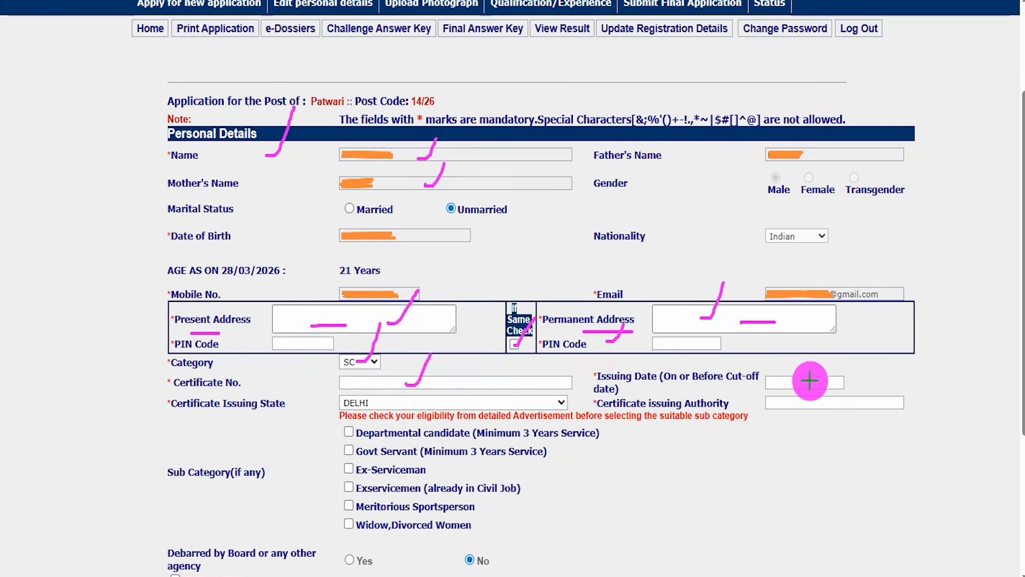
drag(807, 384, 833, 344)
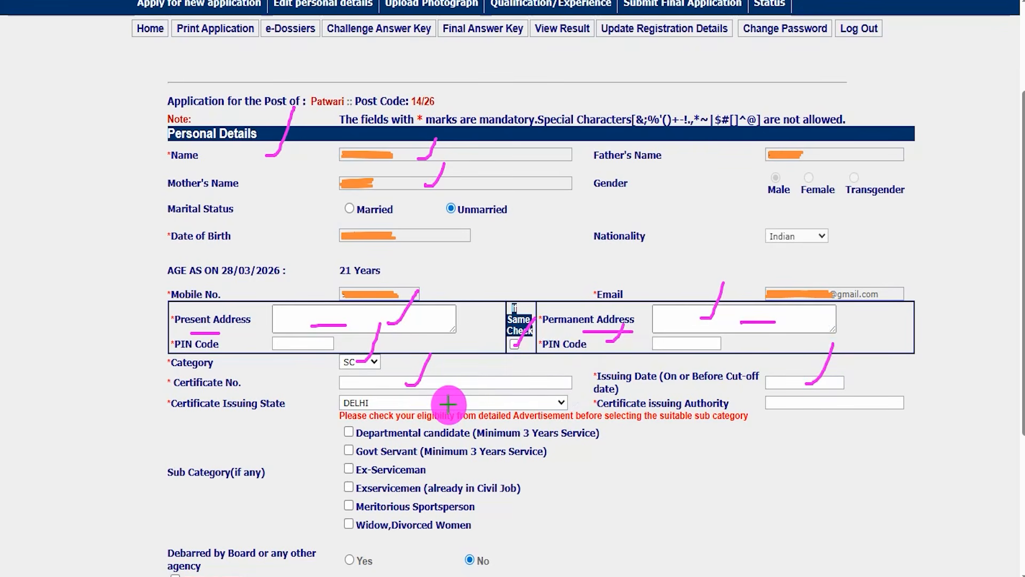
drag(446, 404, 469, 372)
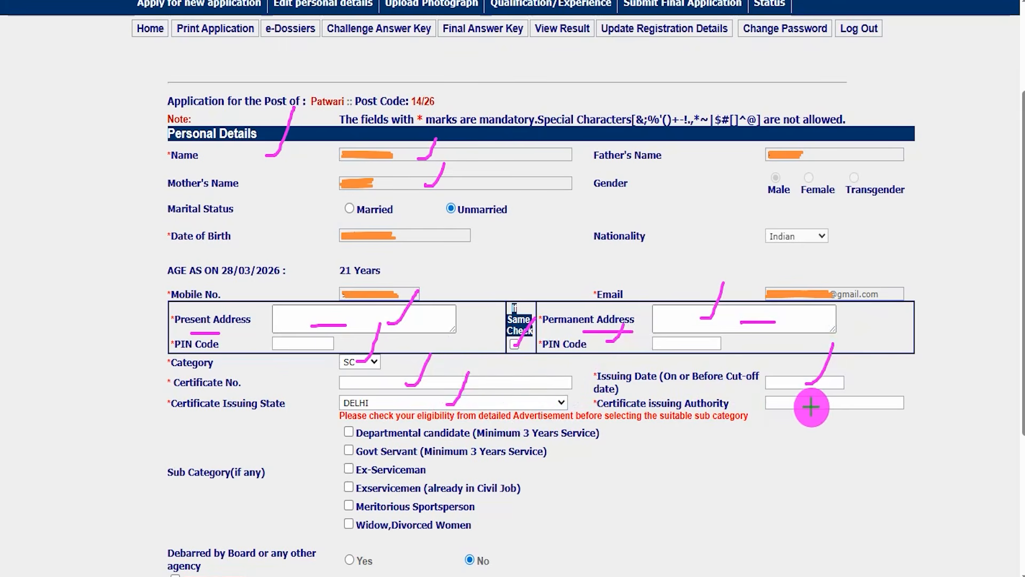
drag(812, 406, 832, 371)
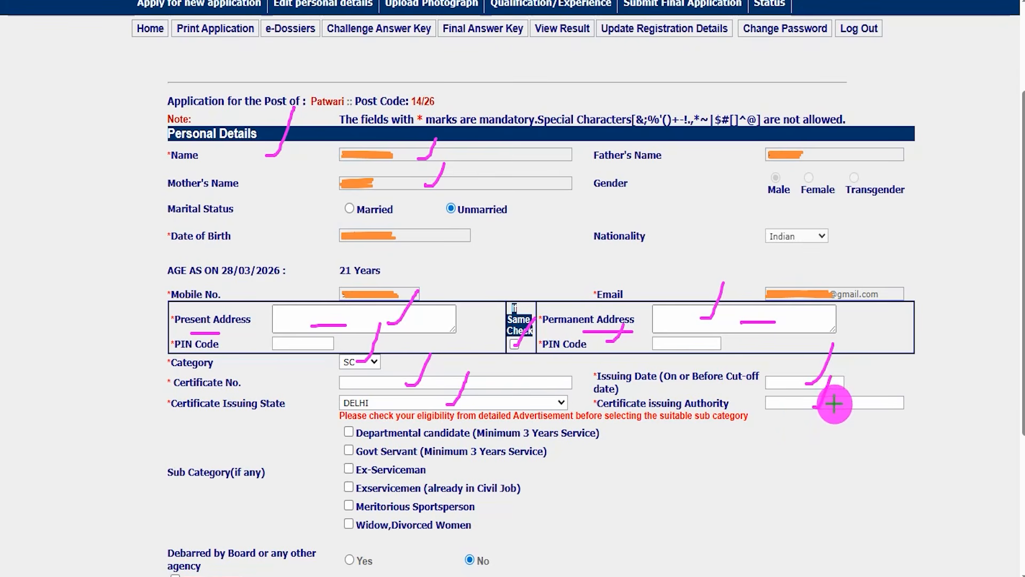
drag(841, 404, 855, 369)
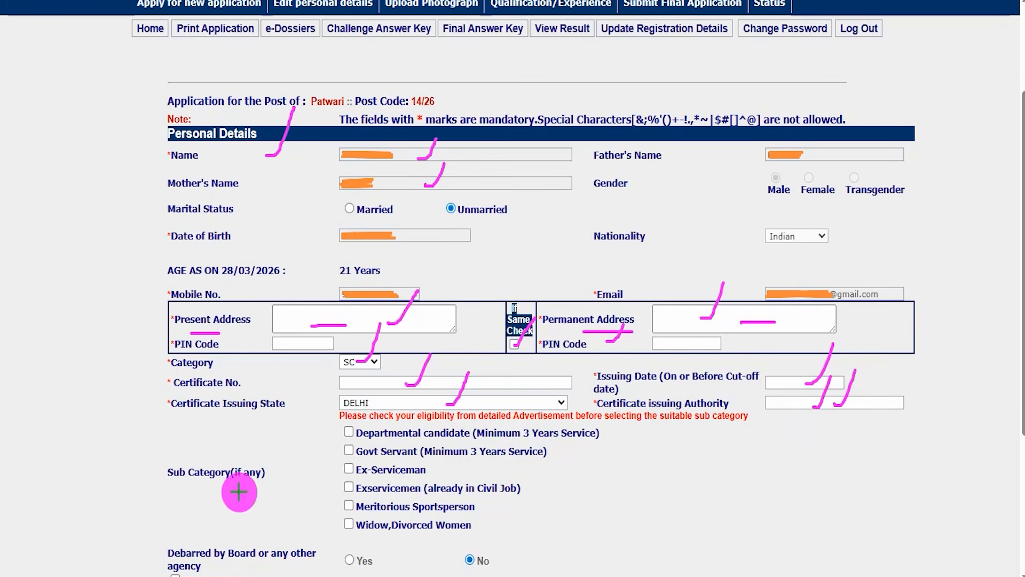
Underline Sub Category, tick its first five options with the pen, and mark the Yes and No choices for debarment by a board or agency
drag(165, 486, 246, 483)
mouse_move(347, 434)
mouse_down()
mouse_move(359, 422)
mouse_move(368, 442)
mouse_move(368, 498)
mouse_up()
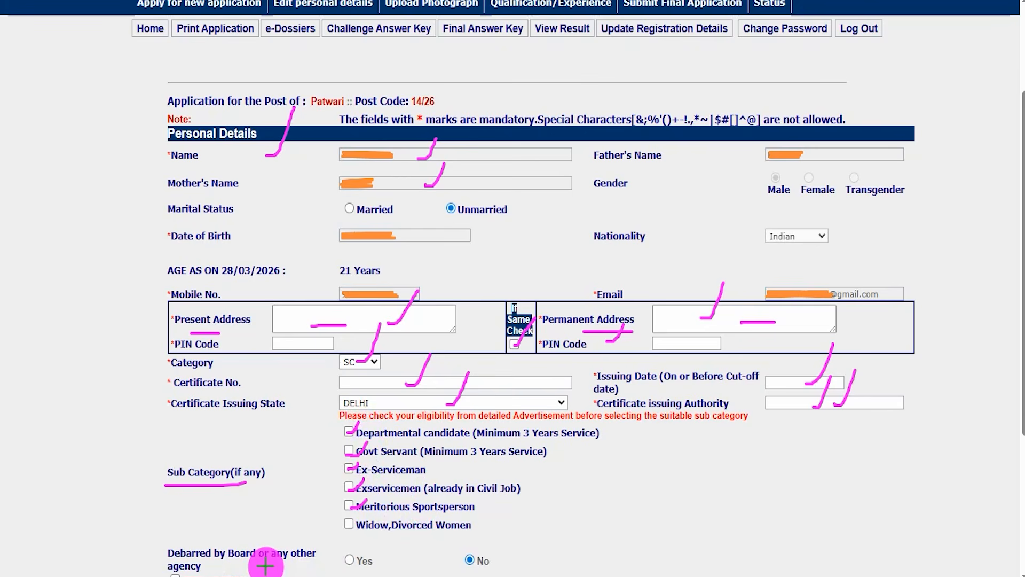
drag(235, 563, 269, 561)
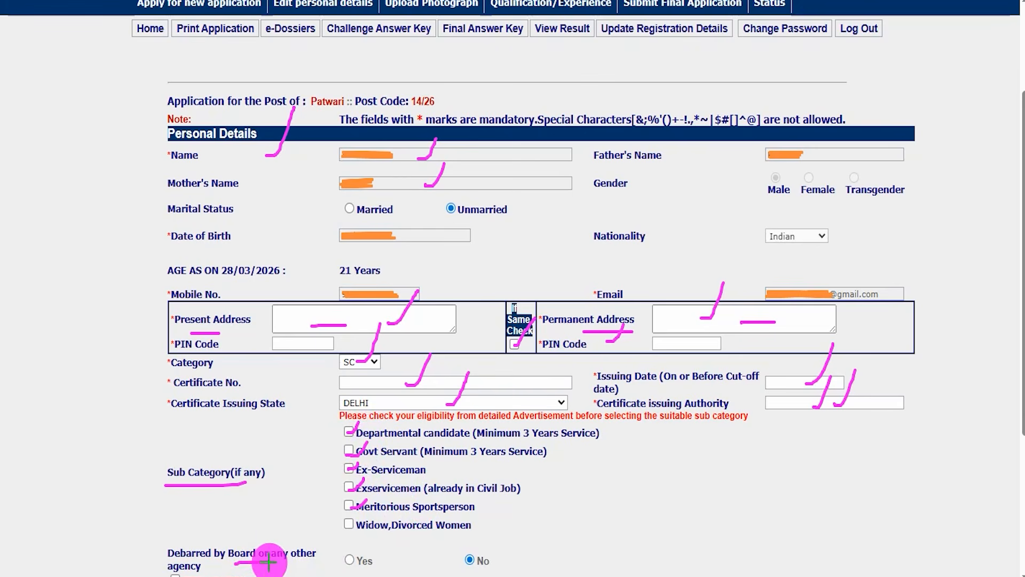
drag(349, 559, 364, 532)
click(468, 559)
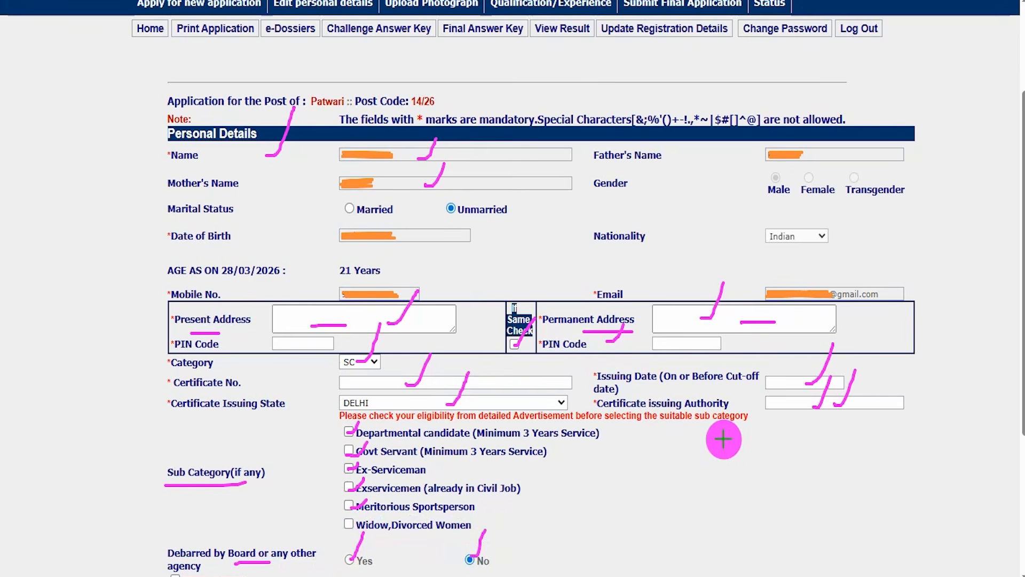
Mark the declaration checkbox and the SAVE and NEXT option, and continue to the photograph upload page
scroll(218, 349, down, 4)
drag(248, 351, 269, 310)
drag(178, 348, 215, 304)
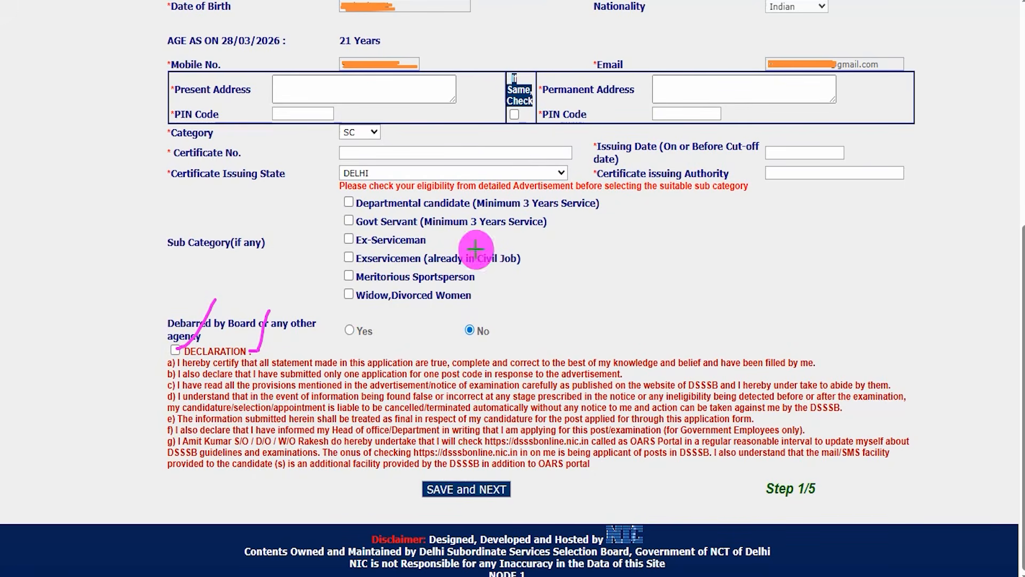
drag(401, 475, 511, 504)
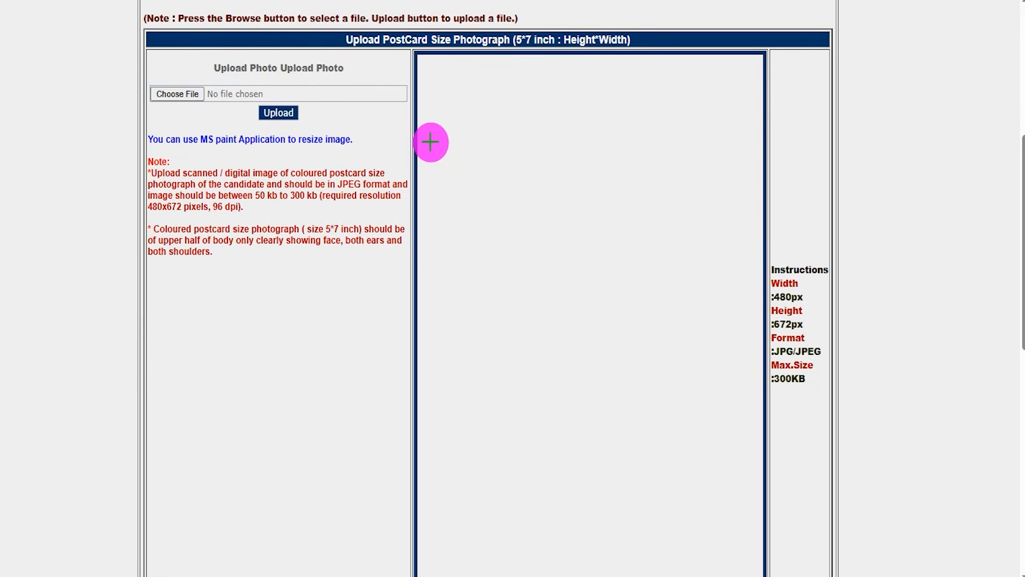
Mark the postcard photograph area and its required width of 480px, height of 672px, JPG/JPEG format and 300KB maximum size
drag(430, 142, 457, 89)
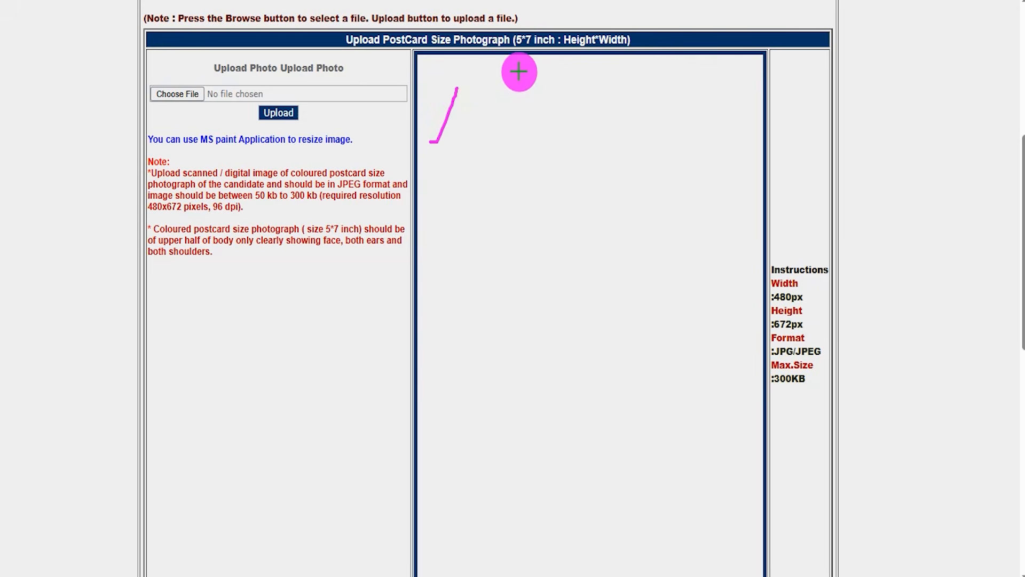
drag(506, 68, 543, 71)
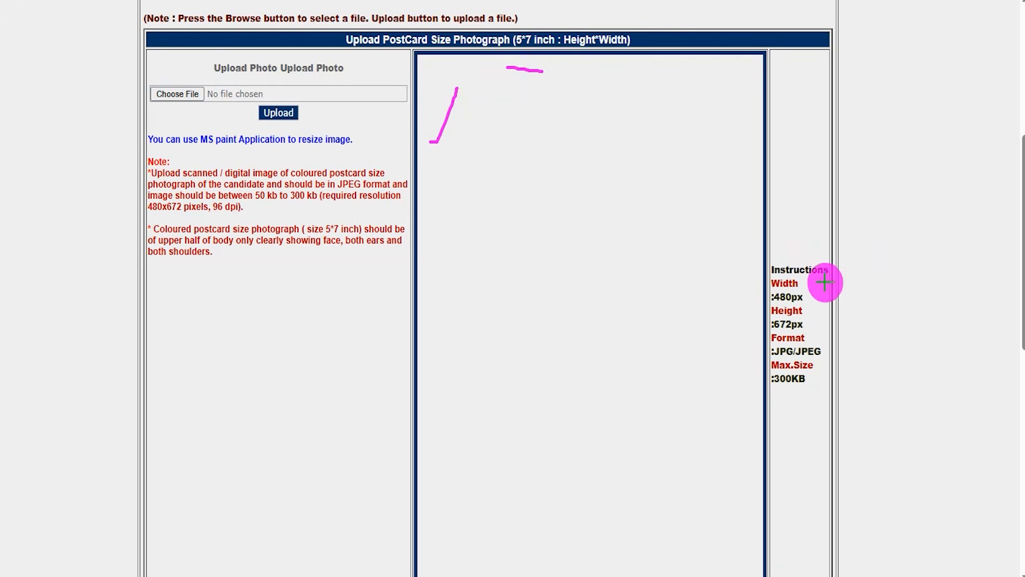
drag(811, 297, 827, 279)
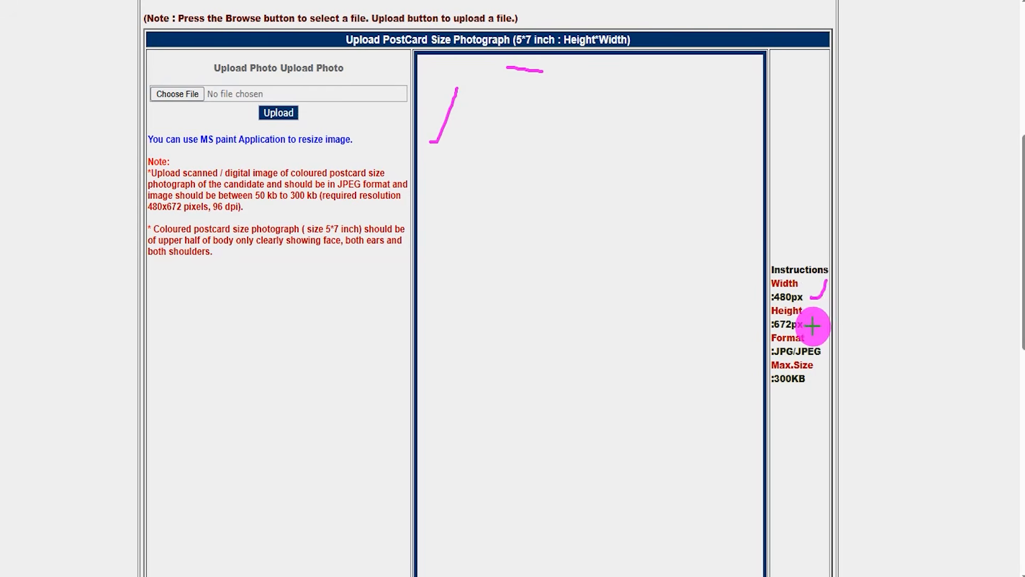
drag(820, 320, 827, 300)
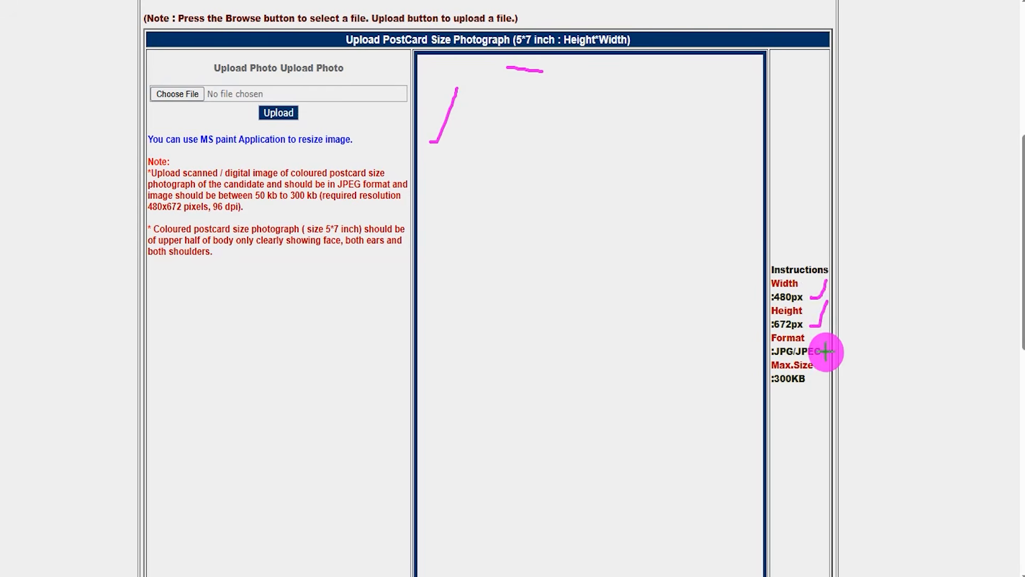
drag(825, 355, 844, 323)
drag(780, 391, 816, 385)
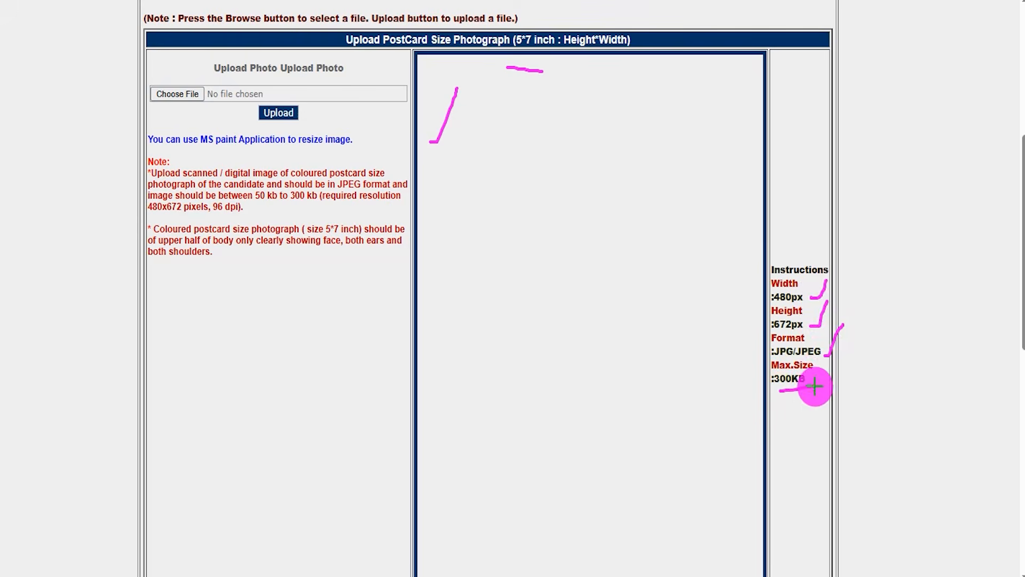
Clear the pen marks, tick the photograph's Choose File option and circle its Upload option
key(e)
drag(202, 98, 224, 46)
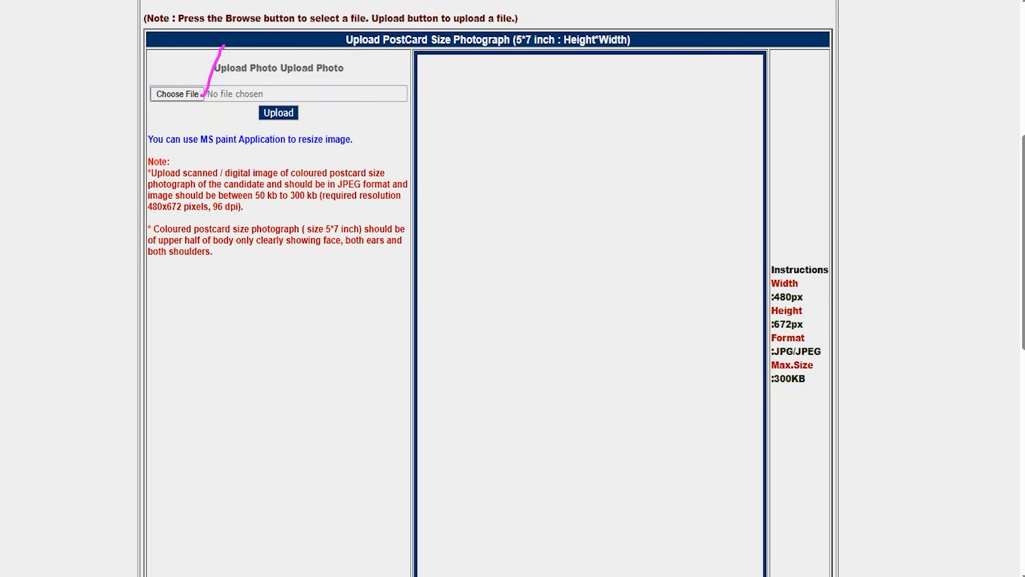
drag(240, 94, 316, 124)
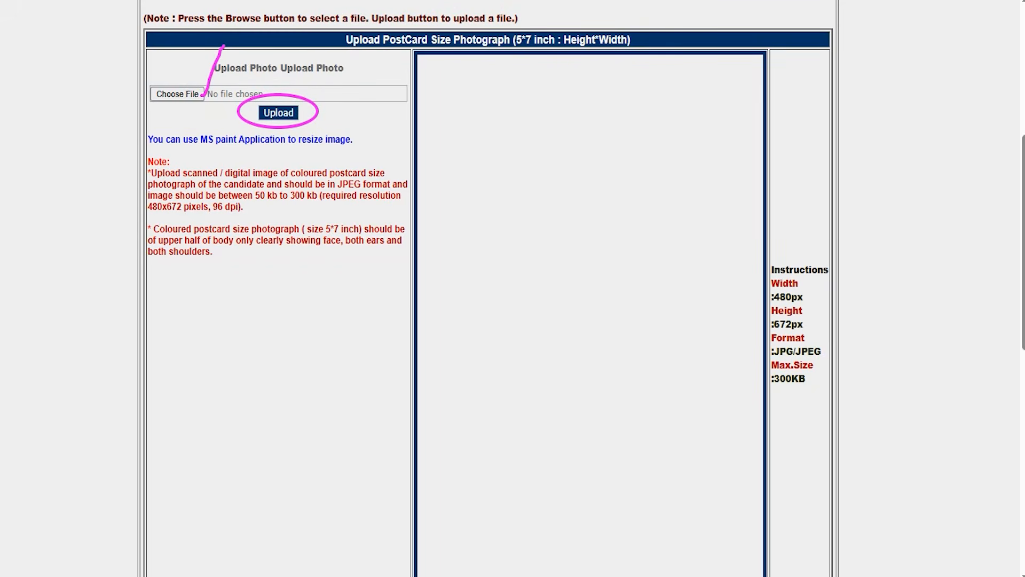
key(Escape)
Highlight the Upload Signature heading, its note on scanning in JPG format, and the signature's size and format instructions
scroll(345, 296, down, 8)
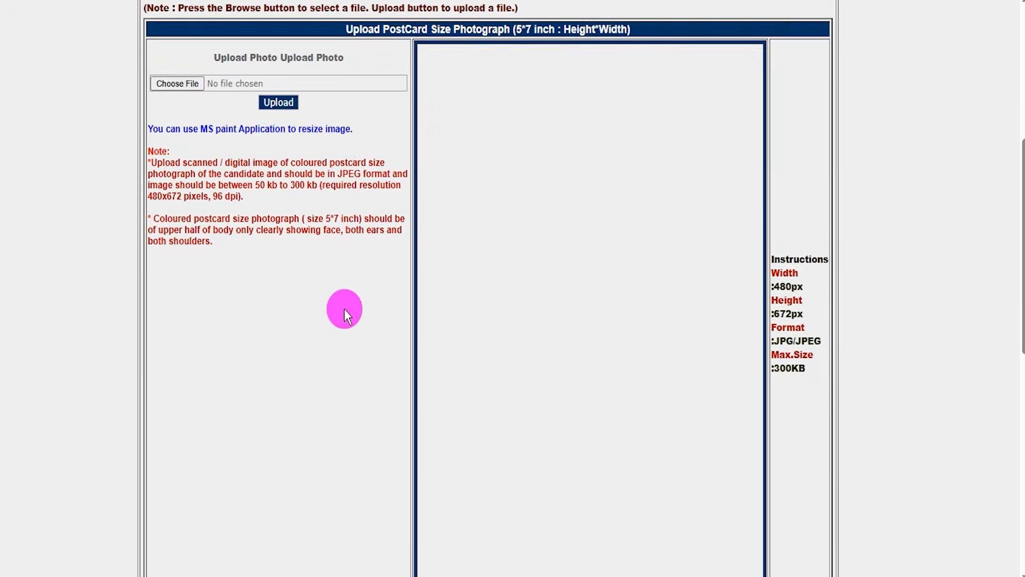
drag(256, 267, 299, 263)
scroll(345, 245, down, 3)
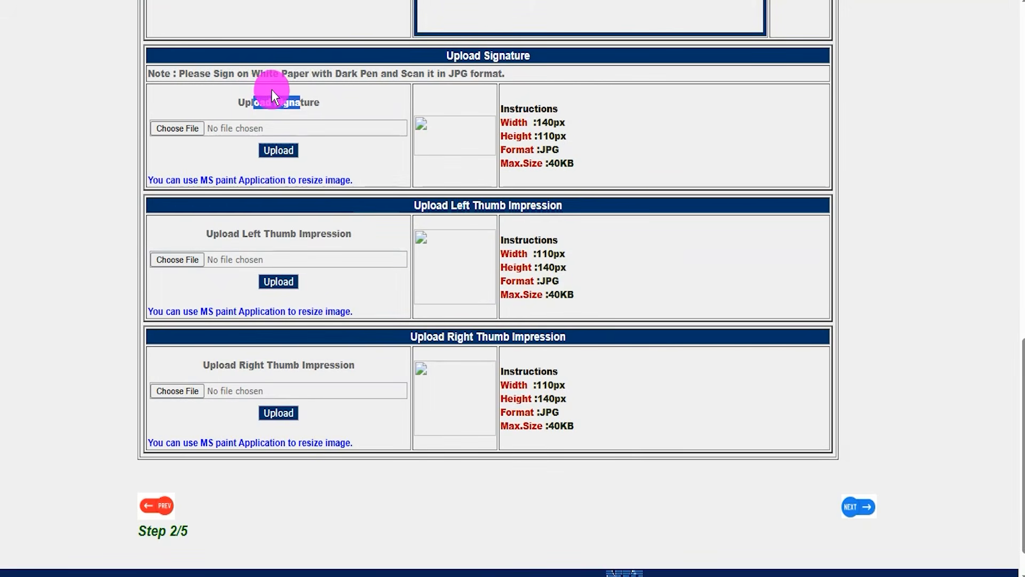
drag(266, 74, 473, 75)
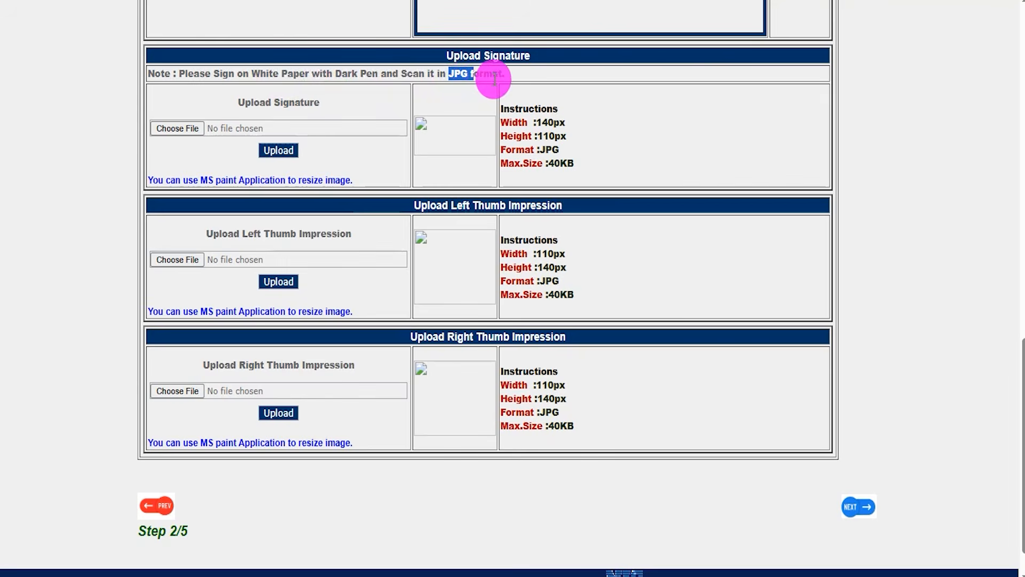
drag(536, 122, 562, 163)
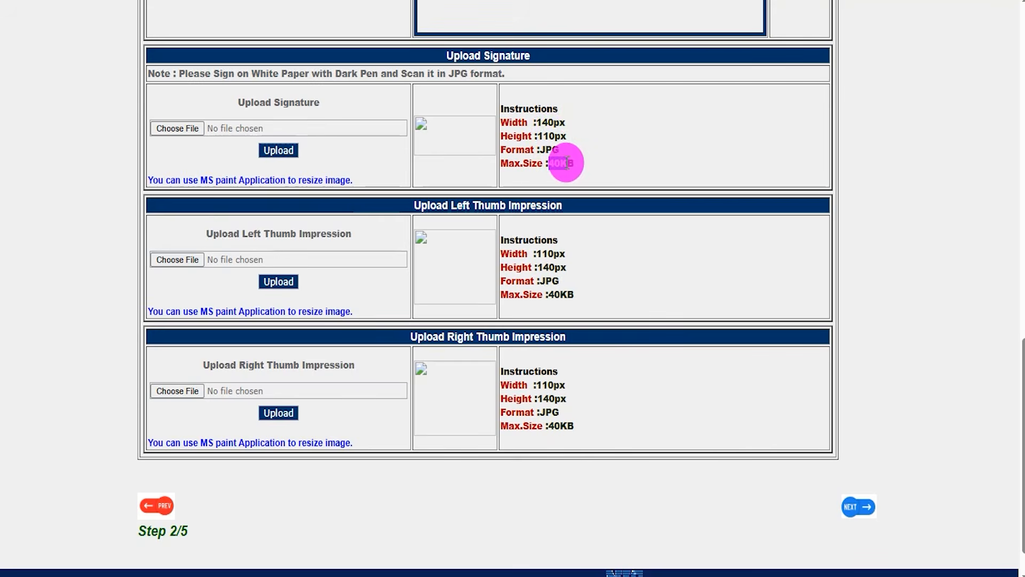
Highlight the left and right thumb impression headings and point out their image size and format instructions
drag(271, 234, 330, 233)
drag(254, 233, 309, 233)
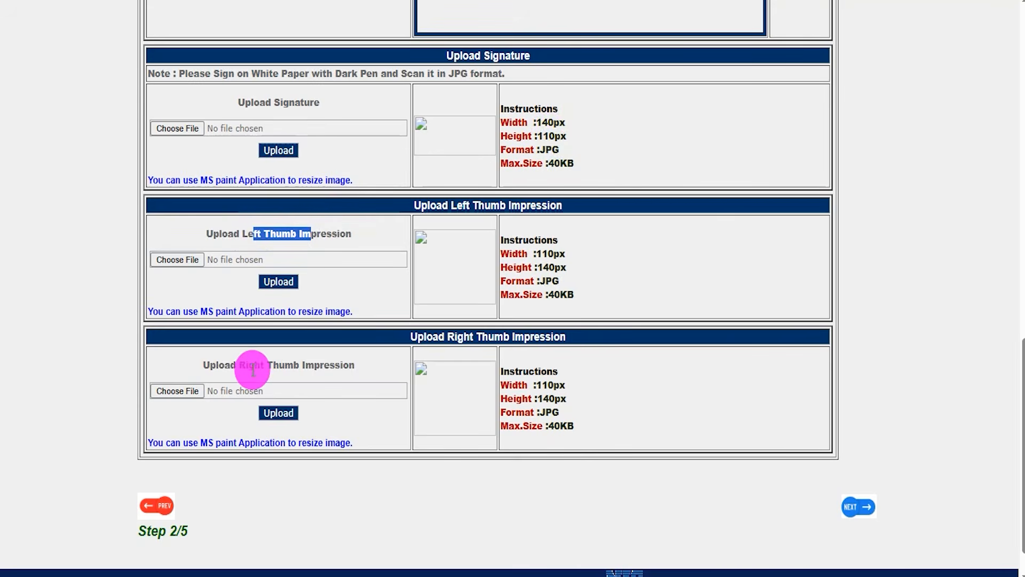
drag(248, 365, 324, 365)
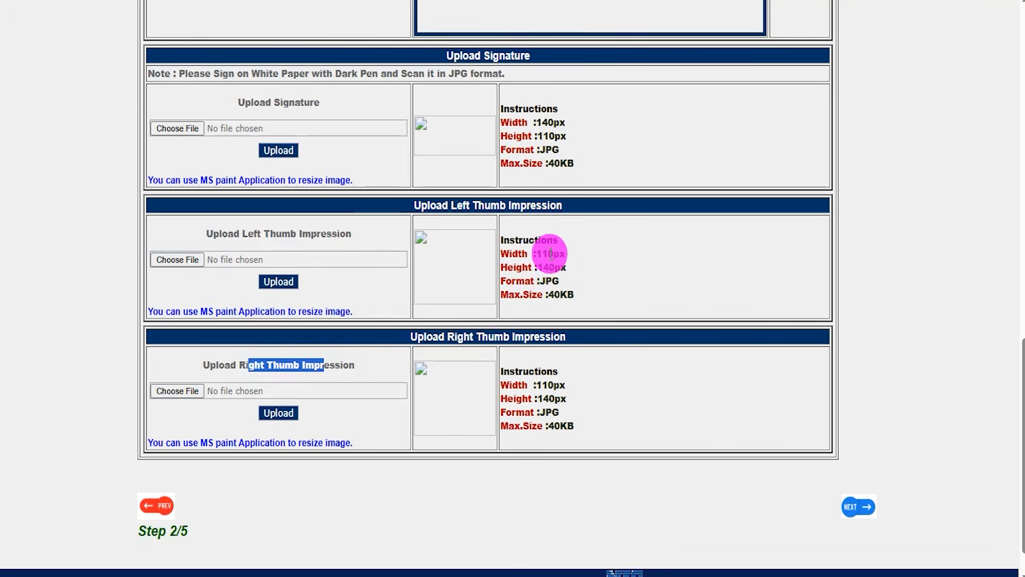
drag(542, 254, 567, 294)
click(551, 427)
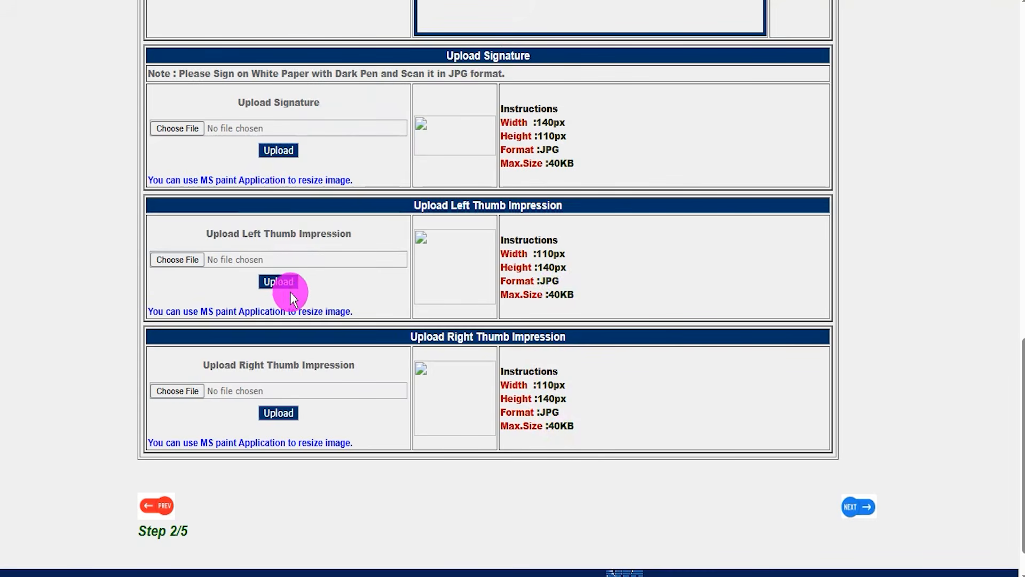
Tick Choose File and circle Upload for the signature, left thumb impression and right thumb impression
drag(197, 127, 209, 99)
drag(196, 254, 201, 229)
drag(197, 390, 208, 363)
drag(245, 133, 335, 165)
drag(246, 262, 312, 295)
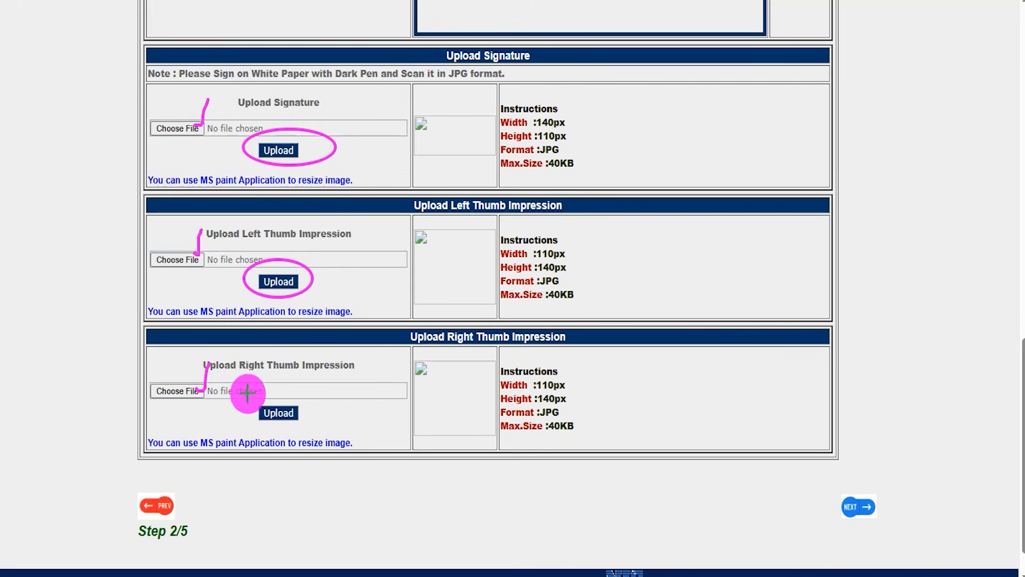
drag(240, 399, 315, 421)
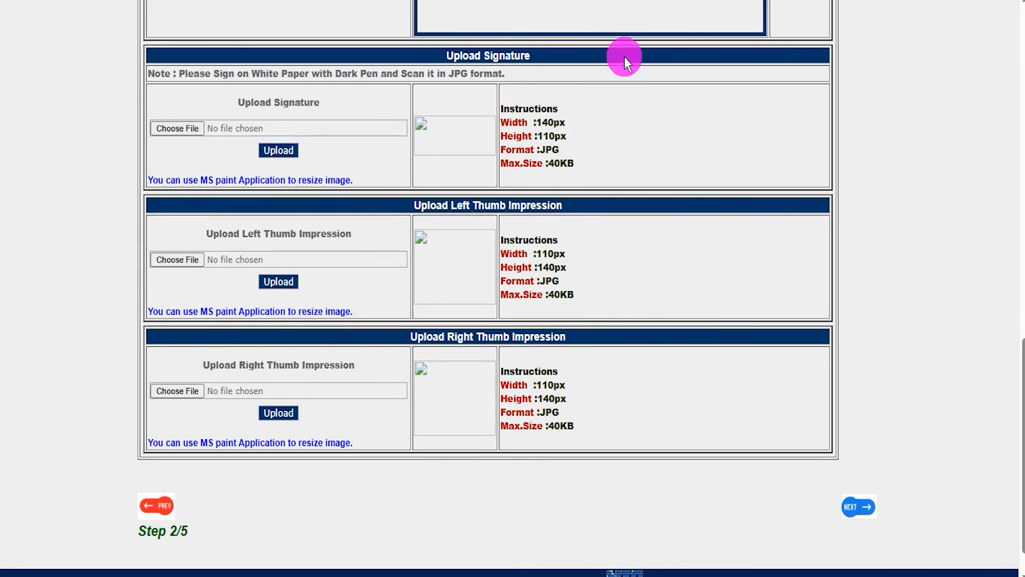
Circle the NEXT option of step 2/5 and continue to the qualification category page
mouse_move(812, 474)
mouse_down()
mouse_move(881, 504)
mouse_move(905, 538)
mouse_up()
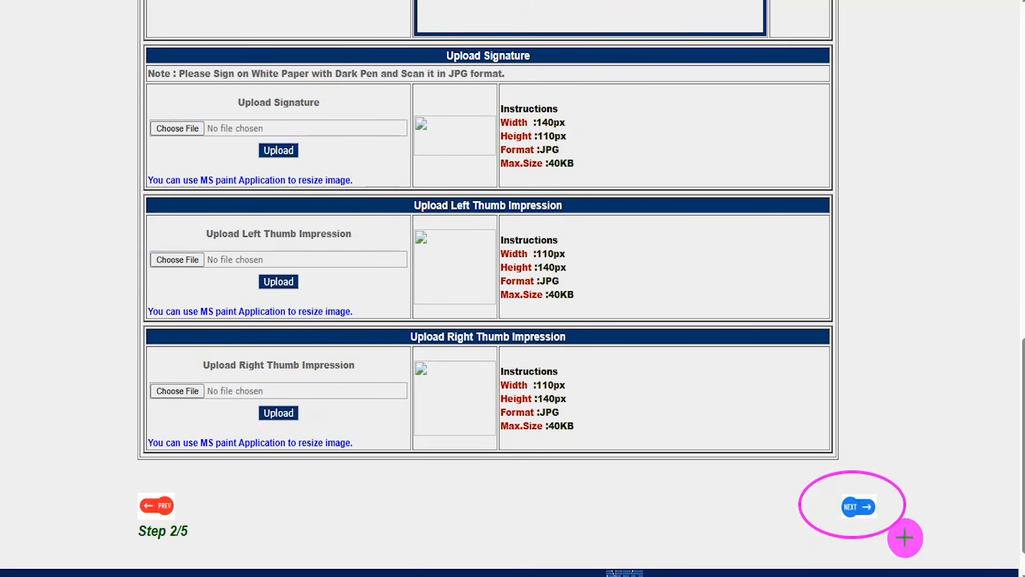
click(884, 507)
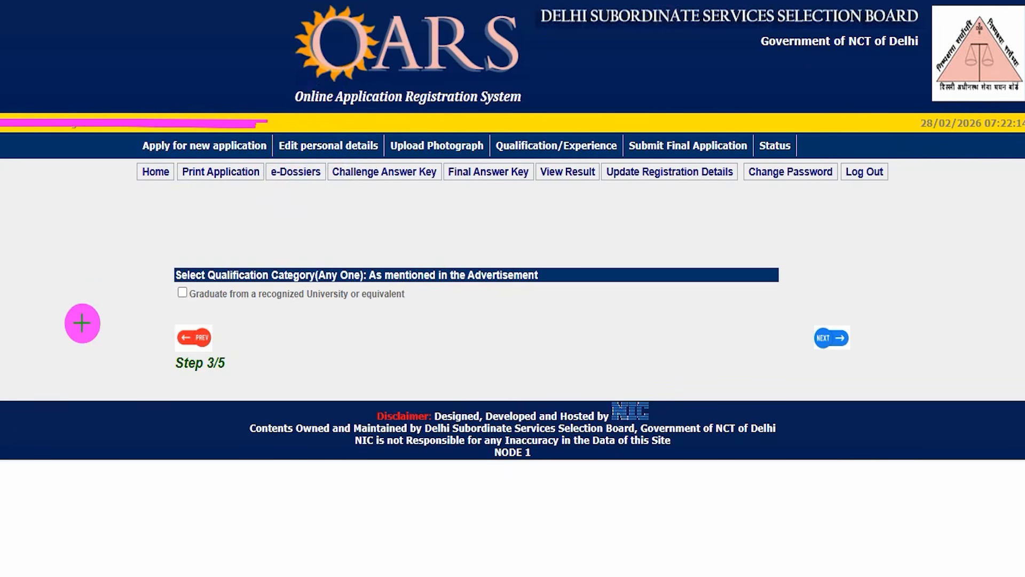
Mark and underline the qualification category "Graduate from a recognized University or equivalent" with the pen, including a tick at its checkbox
drag(59, 284, 124, 188)
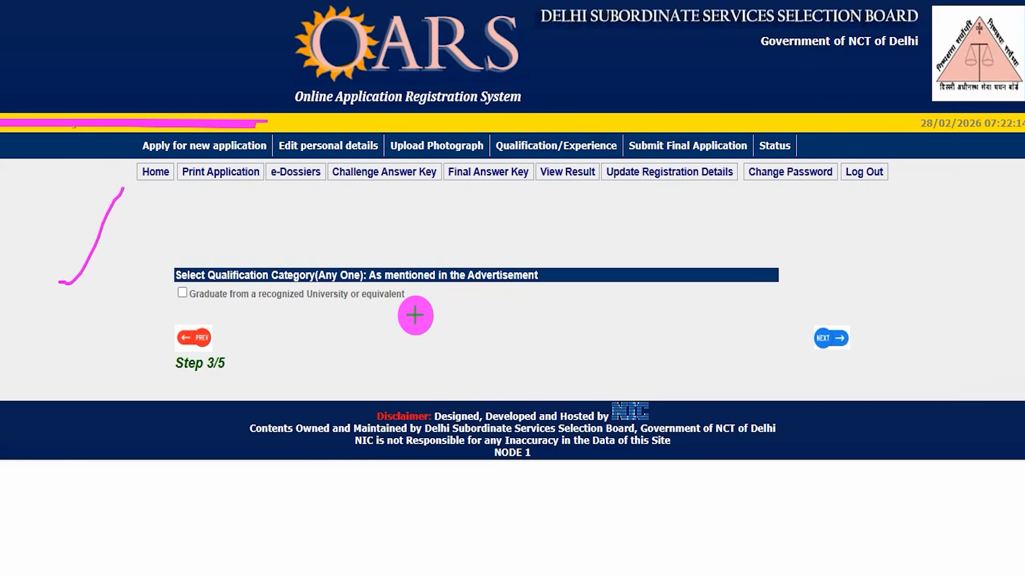
drag(382, 307, 445, 252)
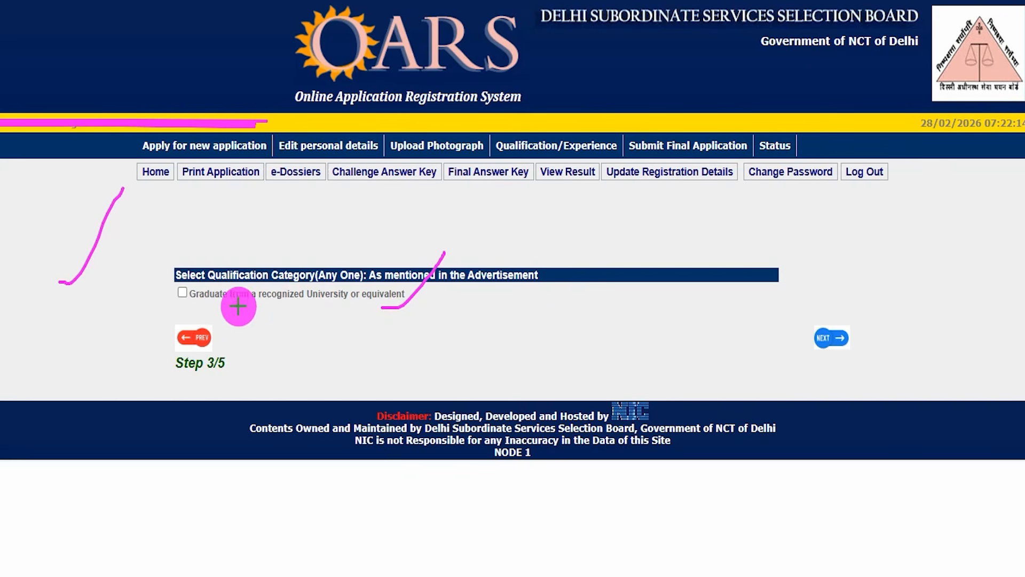
drag(203, 308, 420, 317)
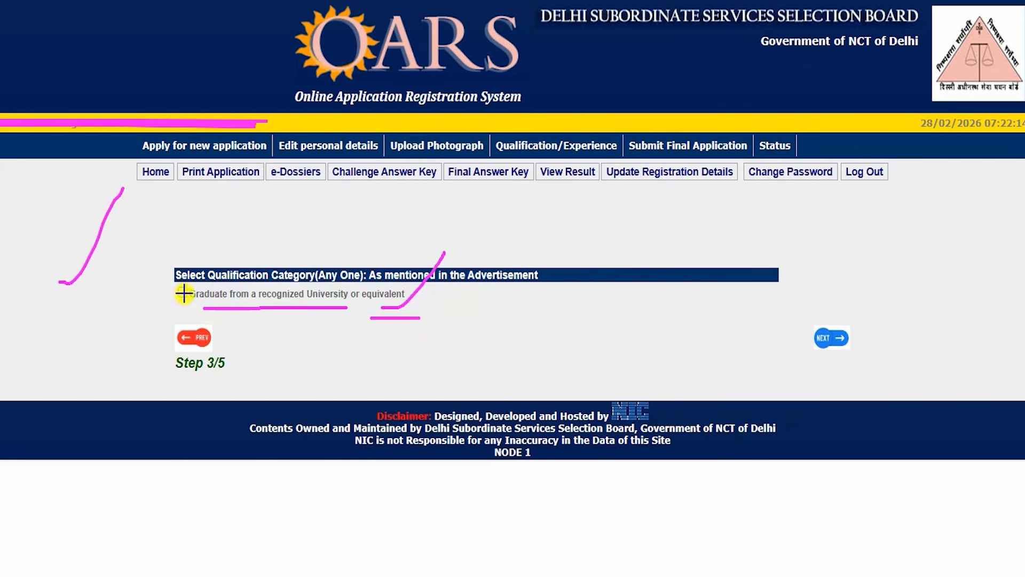
drag(183, 293, 238, 226)
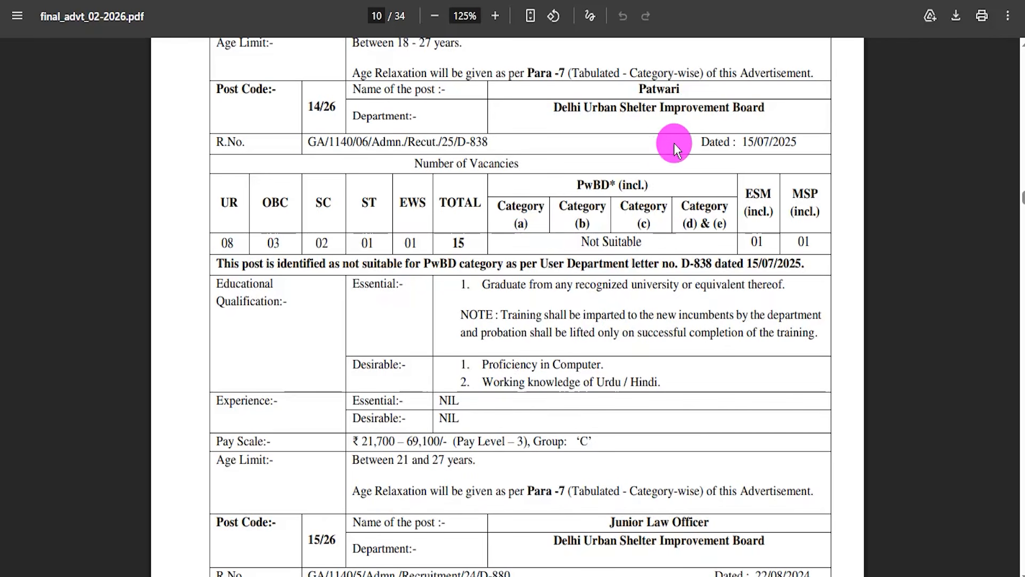
In final_advt_02-2026.pdf, highlight the Patwari post name and its essential and desirable educational qualifications
drag(639, 89, 682, 89)
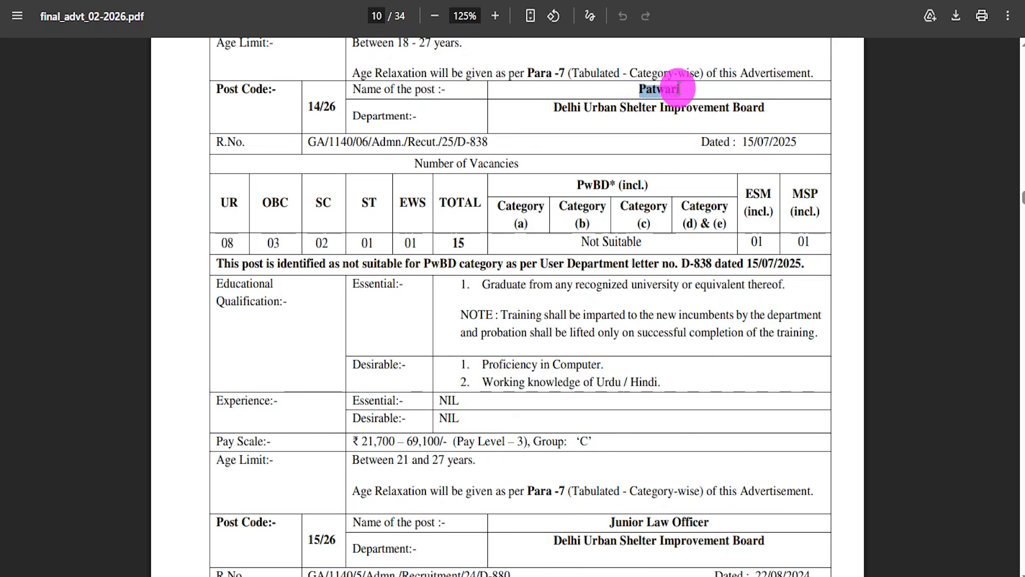
click(548, 303)
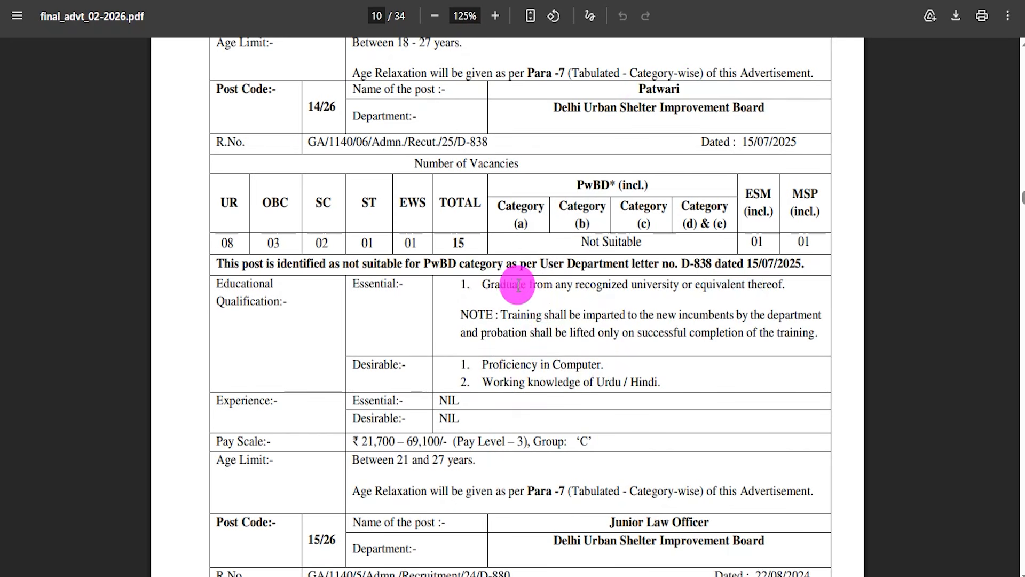
drag(496, 285, 773, 282)
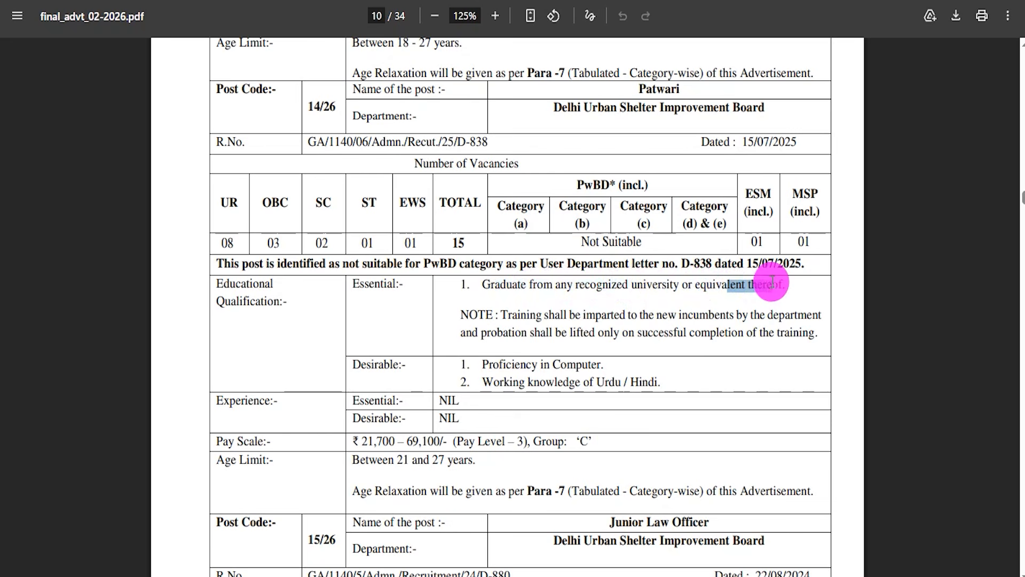
drag(503, 364, 578, 355)
drag(504, 381, 644, 381)
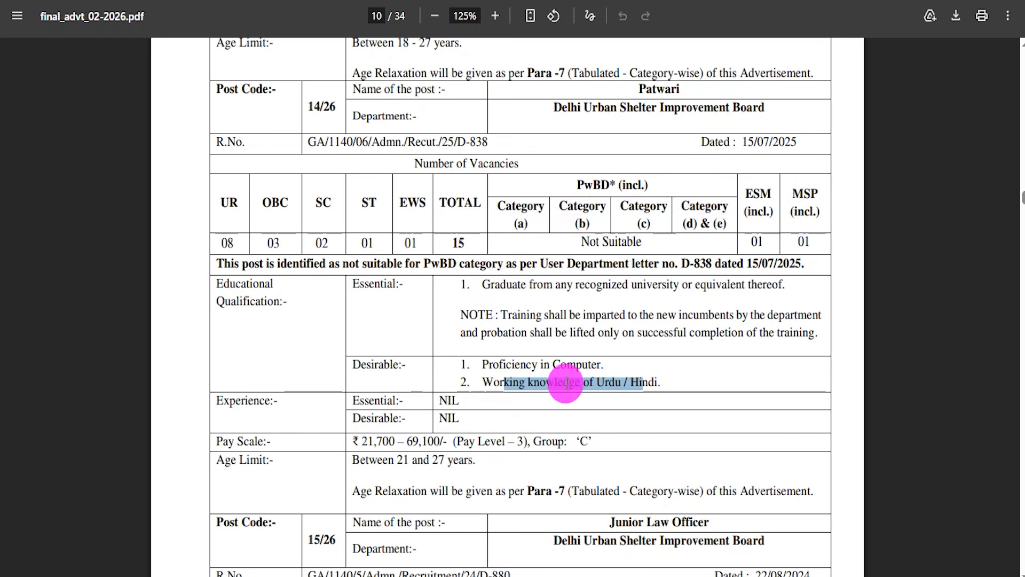
Highlight the Junior Law Officer post name and its essential law degree requirement in the advertisement
scroll(566, 382, down, 3)
drag(608, 353, 700, 353)
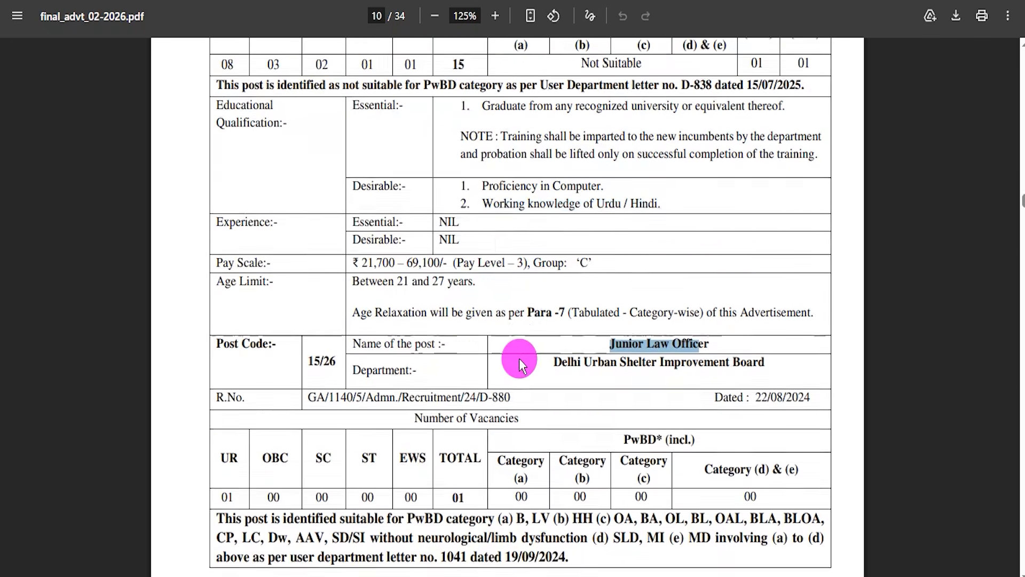
scroll(521, 366, down, 4)
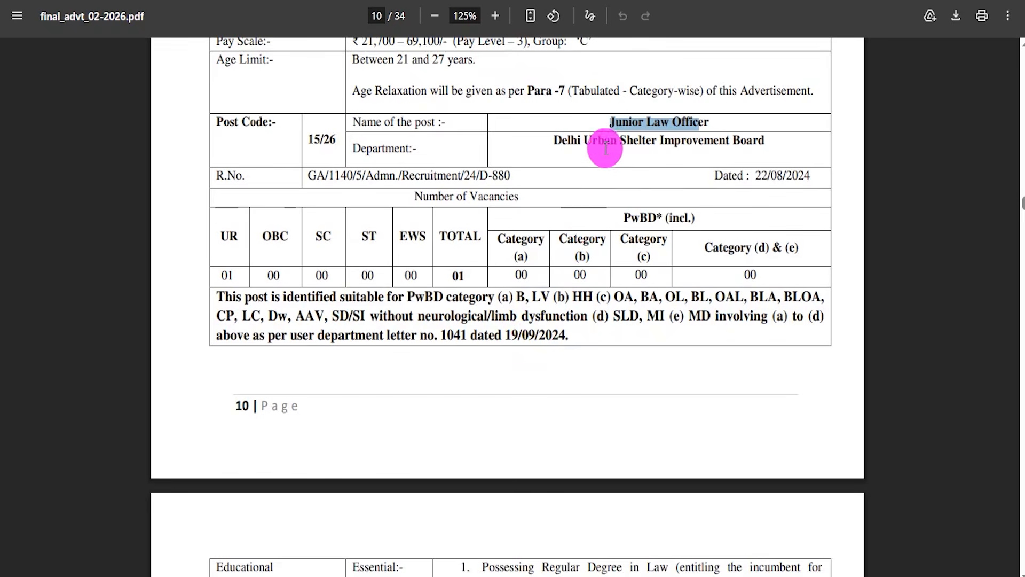
scroll(476, 286, down, 2)
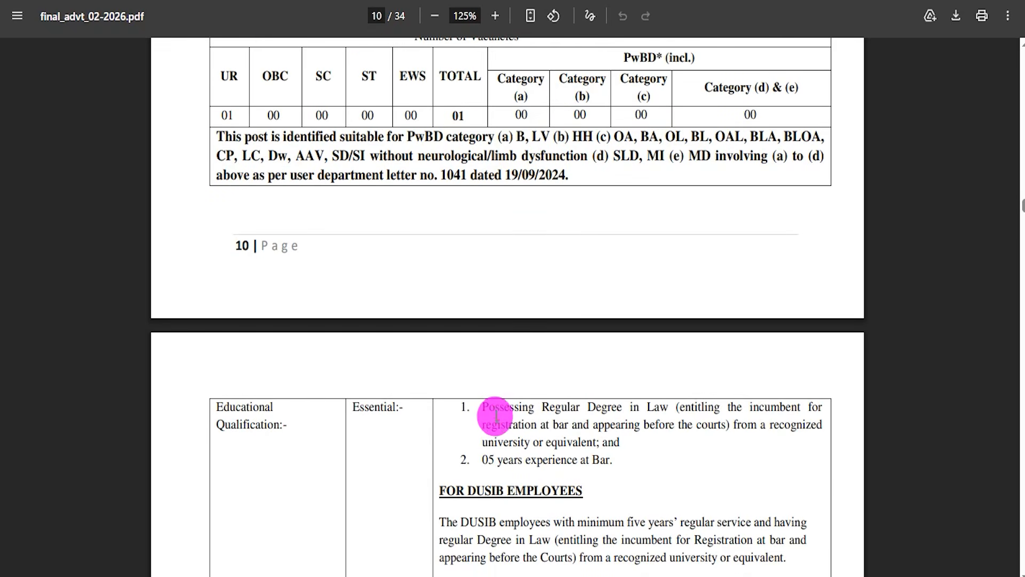
drag(556, 410, 647, 407)
scroll(492, 414, down, 7)
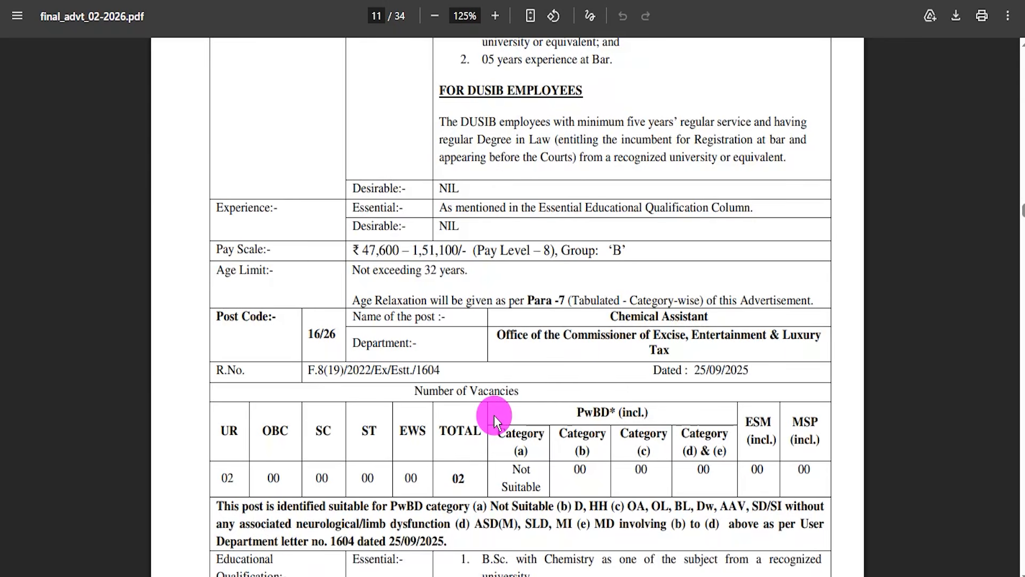
Highlight the Chemical Assistant post and its B.Sc. requirement in the advertisement, and return to the Patwari entry
drag(610, 317, 662, 317)
scroll(543, 380, down, 5)
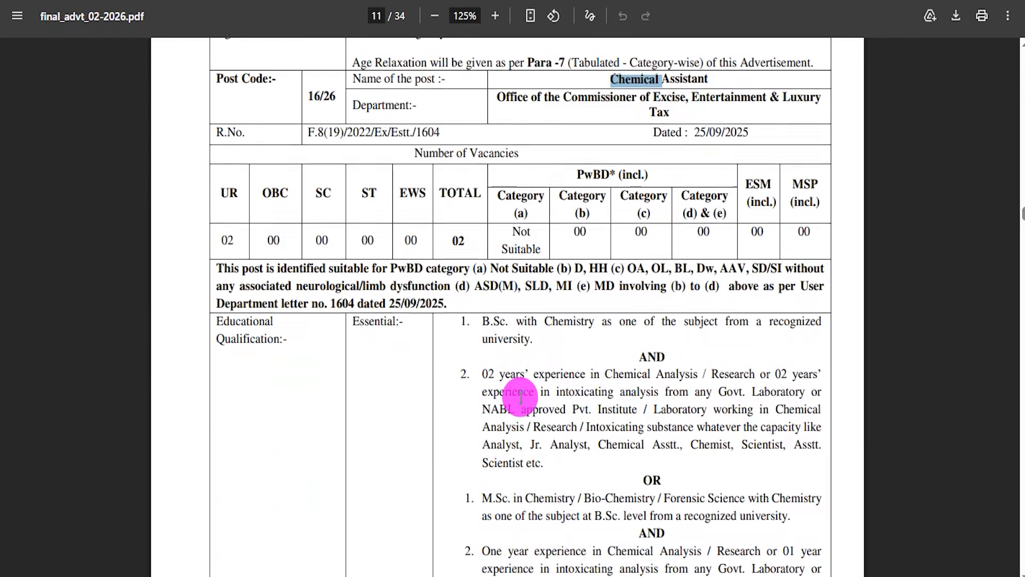
drag(516, 320, 564, 319)
scroll(490, 407, down, 3)
scroll(491, 407, down, 4)
scroll(489, 406, up, 20)
scroll(490, 408, up, 4)
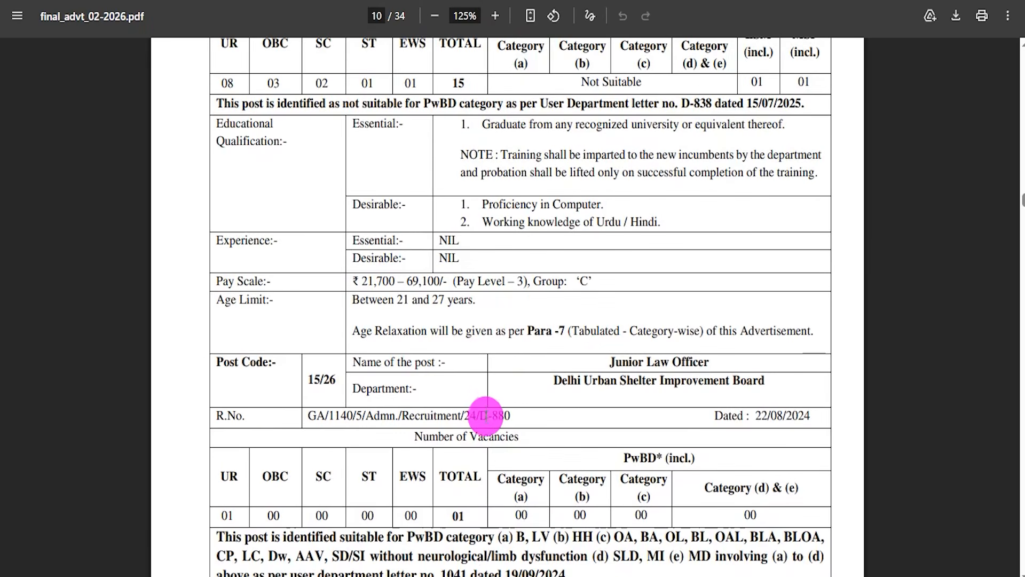
scroll(490, 407, up, 3)
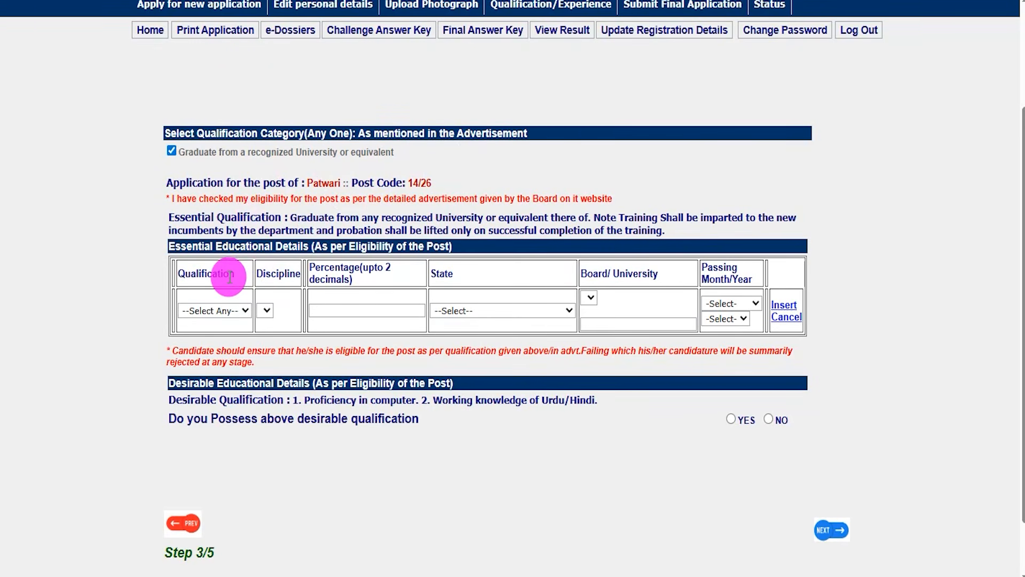
Enter Graduation as qualification, "Graduate from a recognized University or equivalent" as discipline and 90.00 as percentage in the essential educational details
click(232, 309)
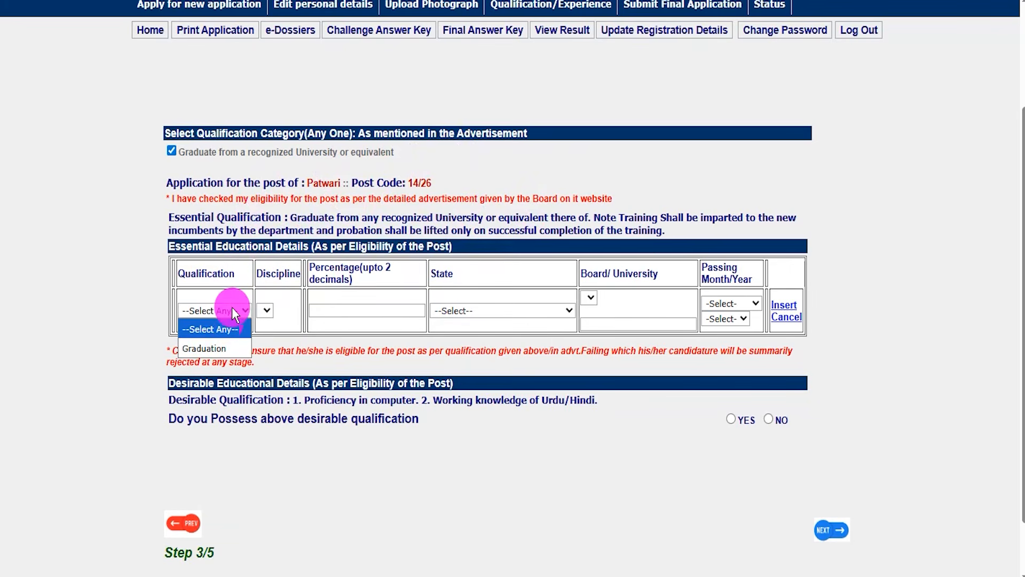
click(221, 348)
click(176, 312)
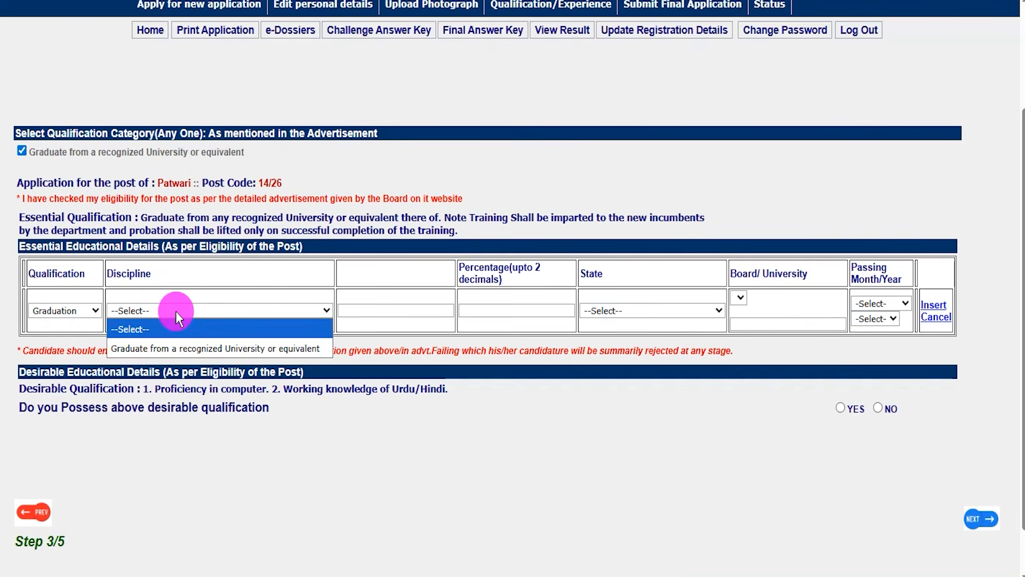
click(183, 347)
click(356, 309)
text(90)
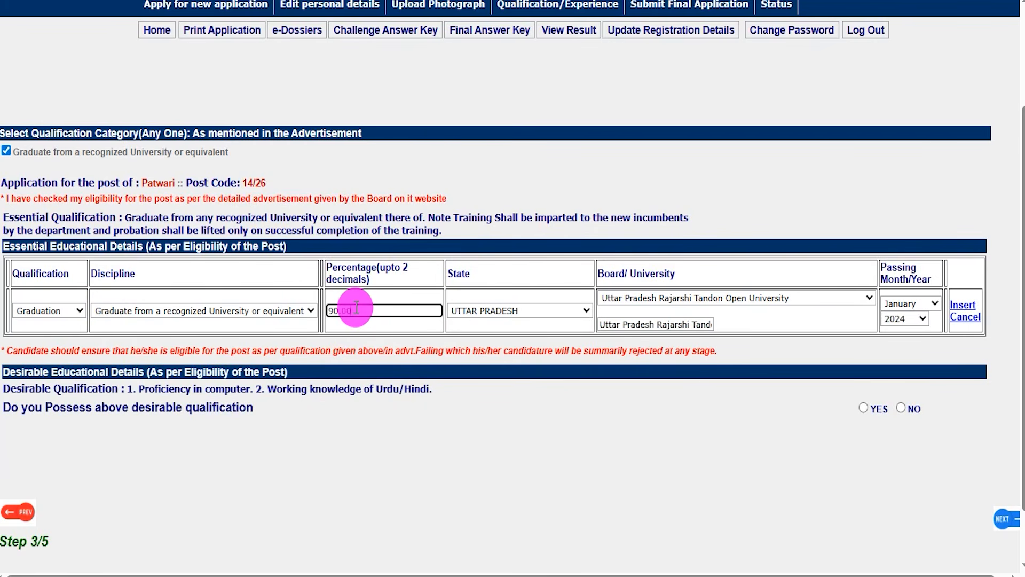
text(.00)
Select Uttar Pradesh as state, Uttar Pradesh Rajarshi Tandon Open University as university and January as the passing month
click(502, 310)
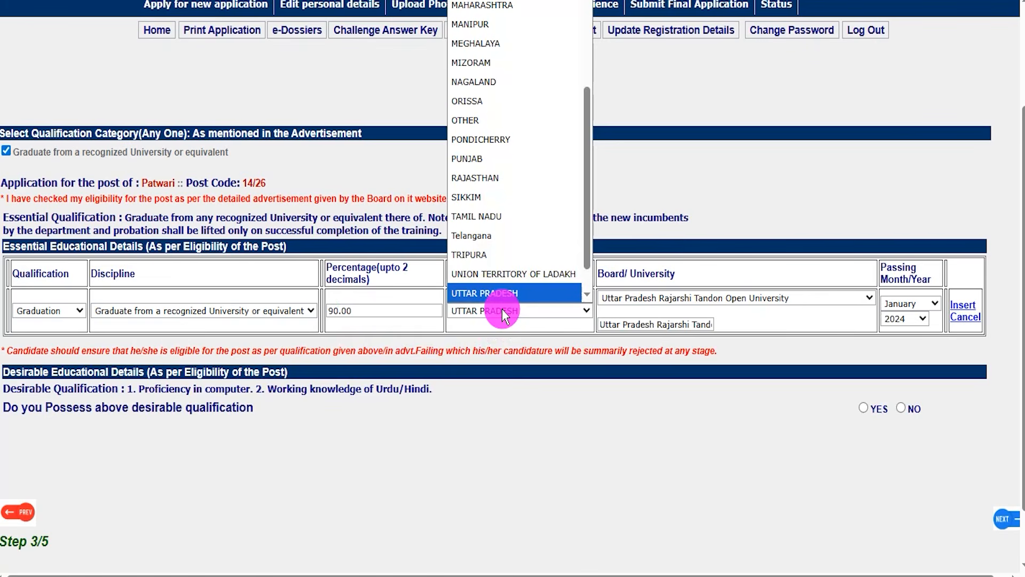
click(502, 309)
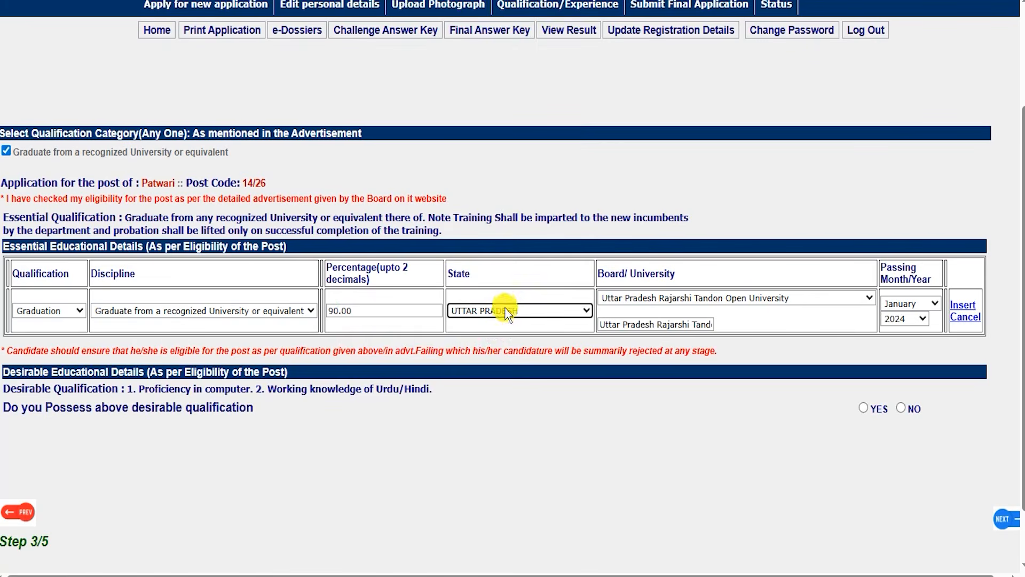
click(674, 302)
click(678, 302)
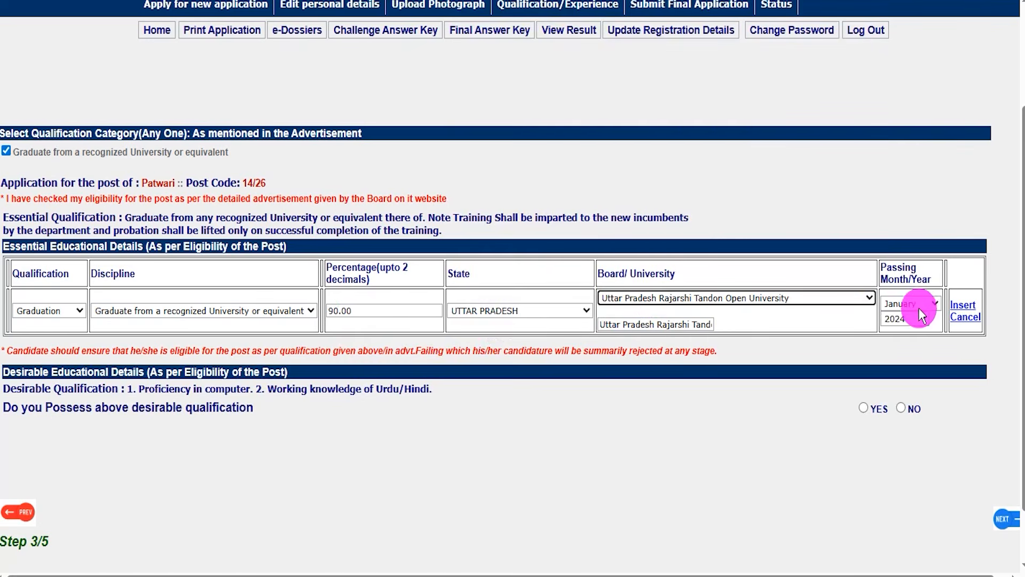
click(915, 303)
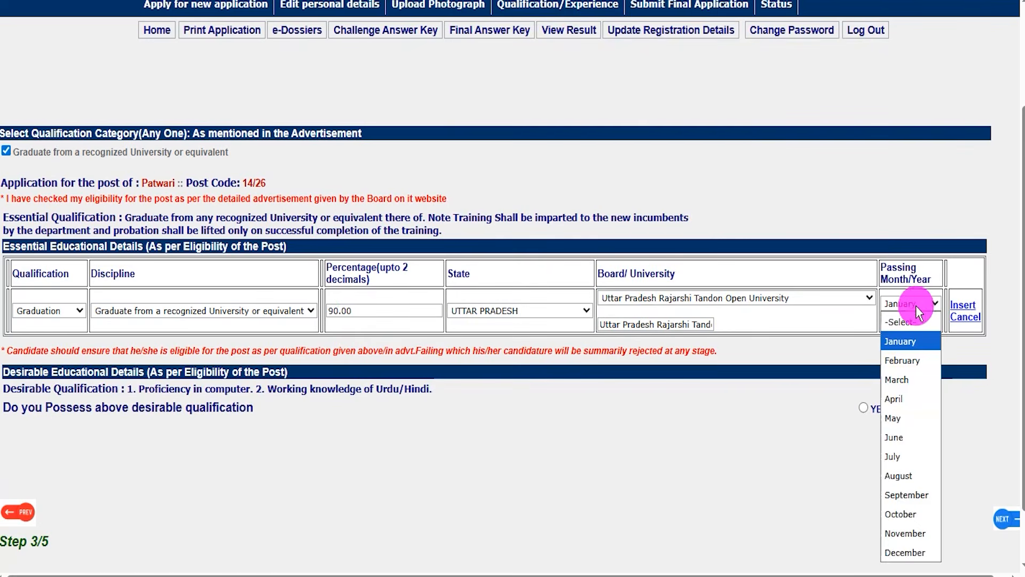
click(960, 374)
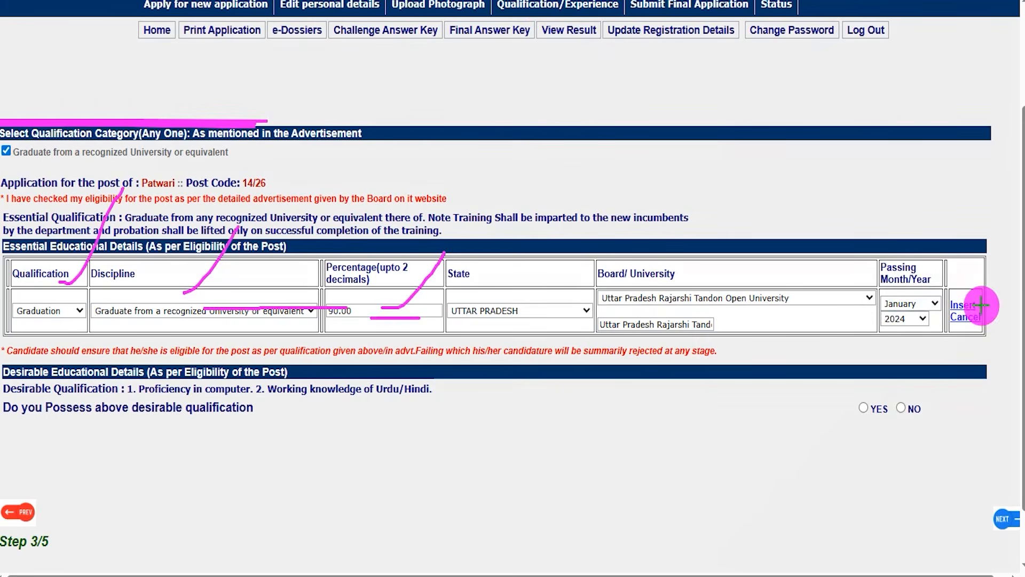
Mark Insert to add the graduation entry, tick the added row and circle "Do you want to Finally Save"
mouse_move(977, 290)
mouse_down()
mouse_move(939, 290)
mouse_move(988, 313)
mouse_up()
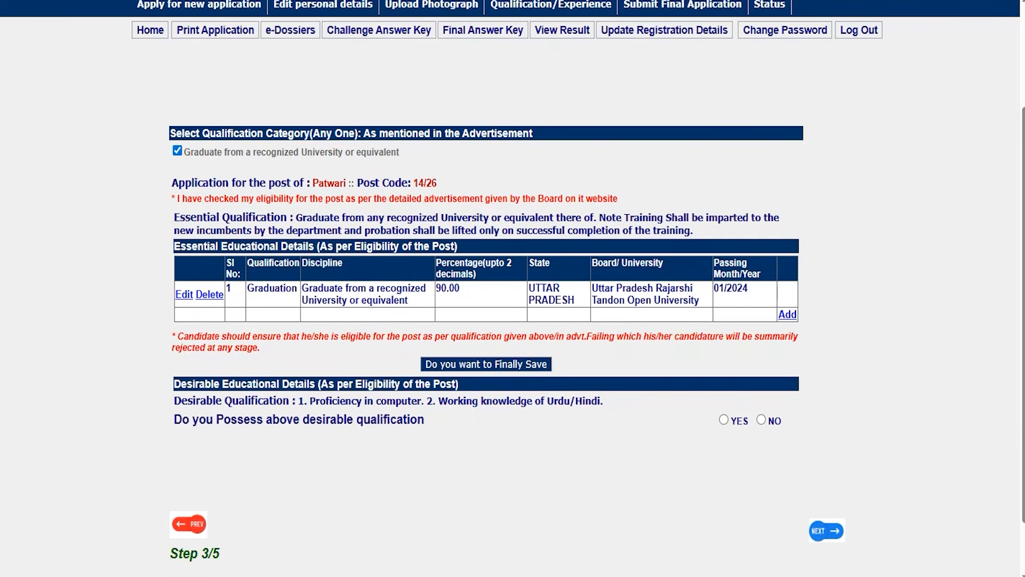
drag(479, 307, 516, 250)
drag(407, 347, 566, 377)
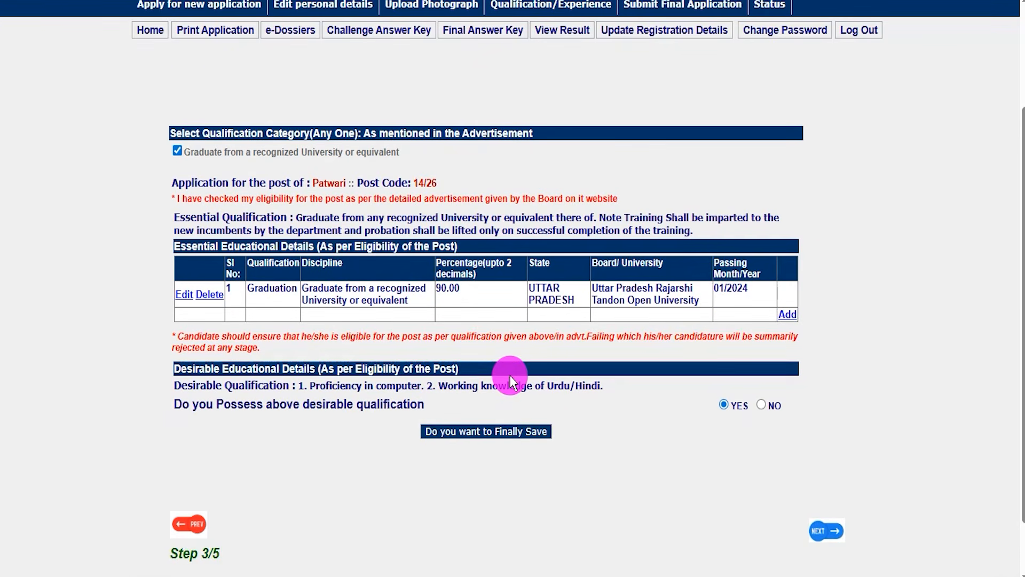
Highlight the computer proficiency and Urdu/Hindi desirable qualifications and answer YES to possessing them
drag(340, 385, 387, 385)
drag(473, 386, 581, 385)
click(723, 405)
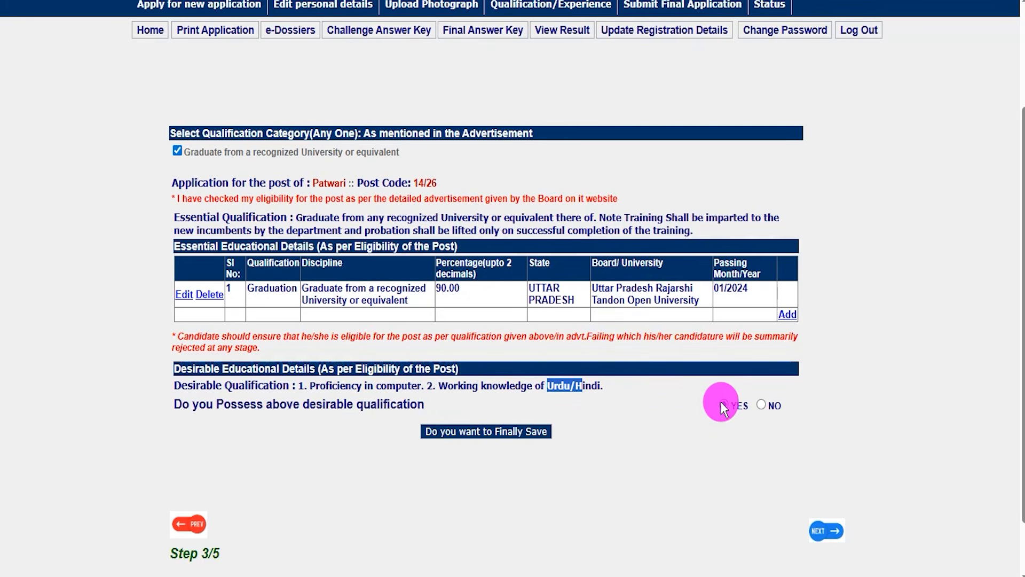
Circle "Do you want to Finally Save" and NEXT on step 3/5, and continue to the step 4/5 preview
key(ctrl+2)
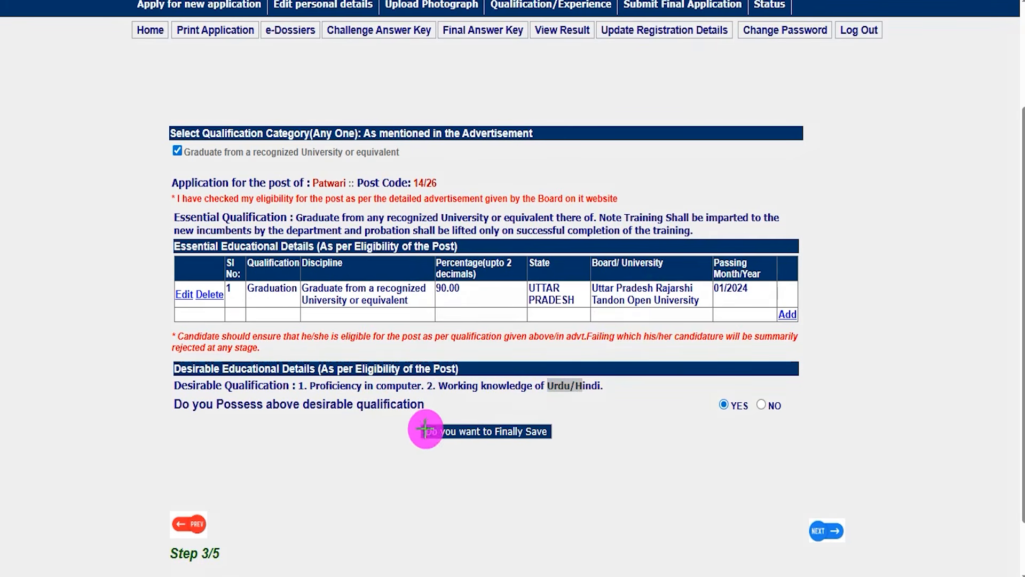
drag(409, 414, 565, 445)
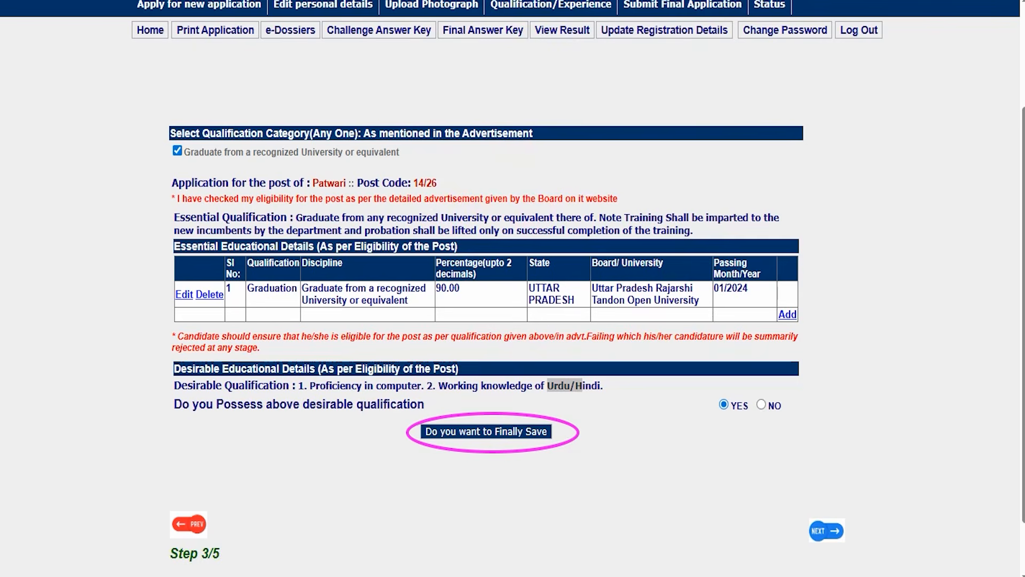
mouse_move(755, 495)
mouse_down()
mouse_move(860, 533)
mouse_move(877, 562)
mouse_up()
click(852, 538)
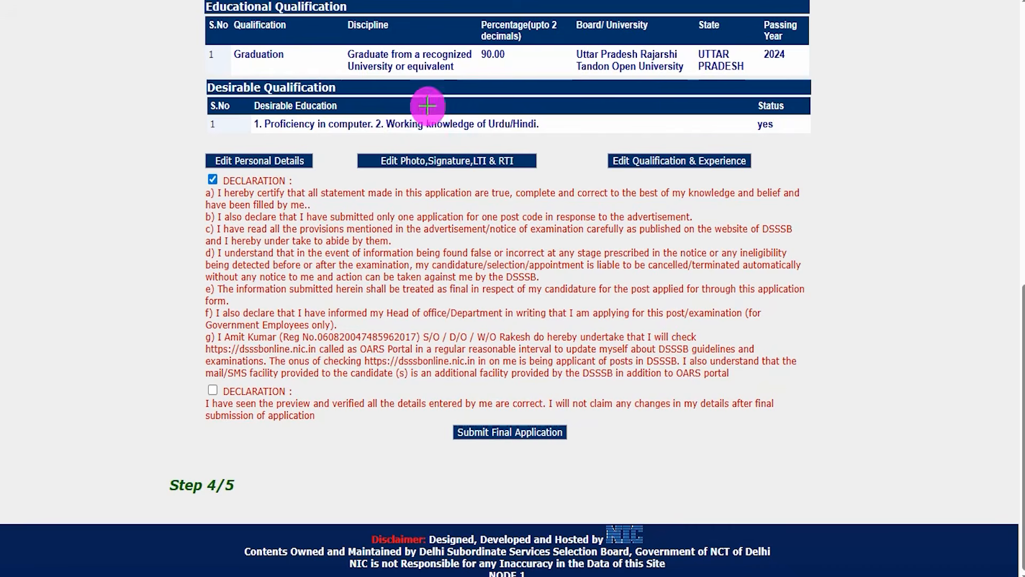
Tick the educational and desirable qualification rows in the preview and draw arrows to the three options for editing the application
drag(824, 52, 848, 27)
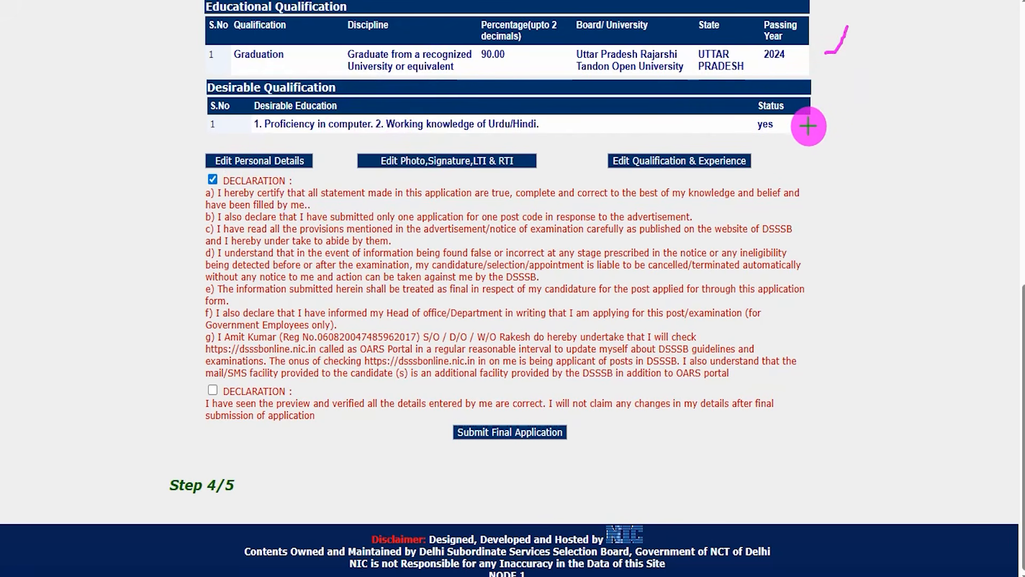
drag(807, 126, 831, 98)
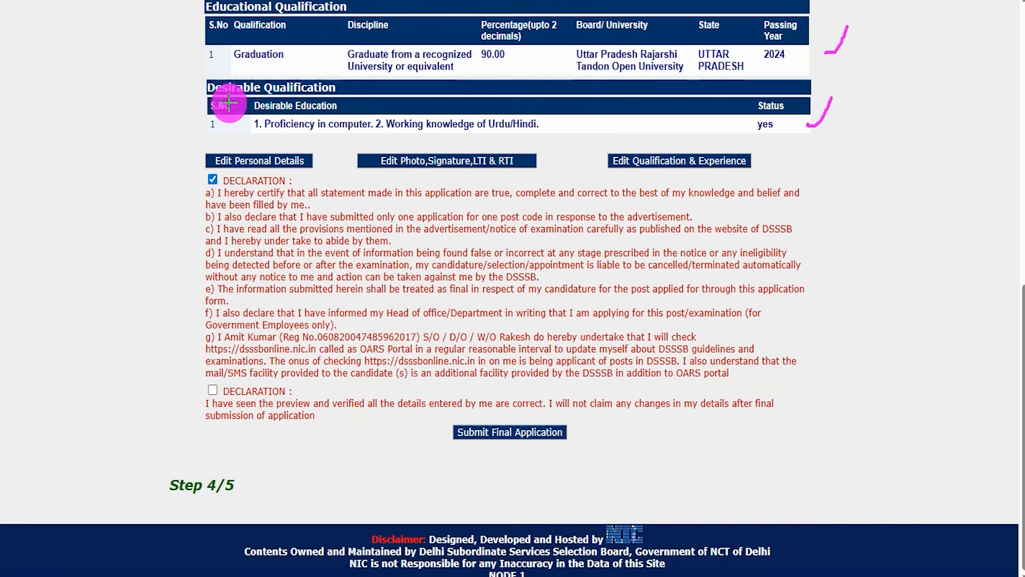
drag(131, 98, 195, 146)
drag(569, 115, 536, 154)
drag(689, 97, 663, 138)
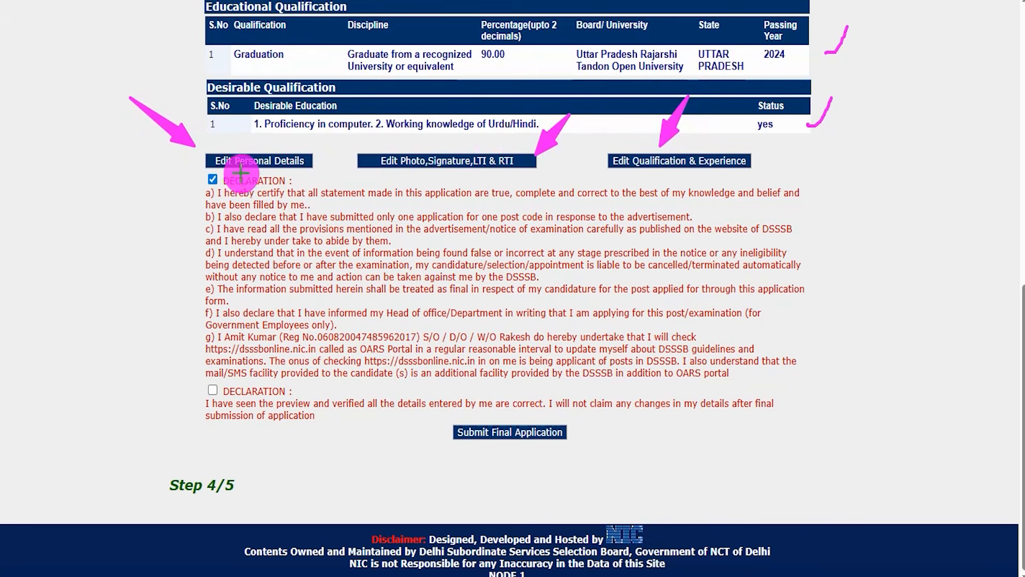
Mark both declaration checkboxes with ticks and circle Submit Final Application to submit the Patwari application
drag(213, 178, 244, 134)
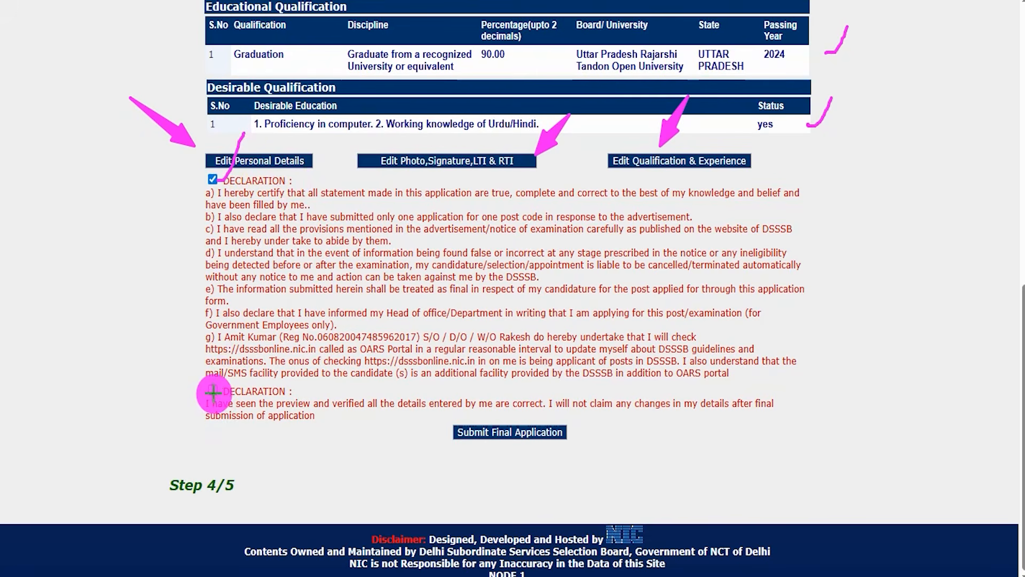
drag(213, 389, 247, 330)
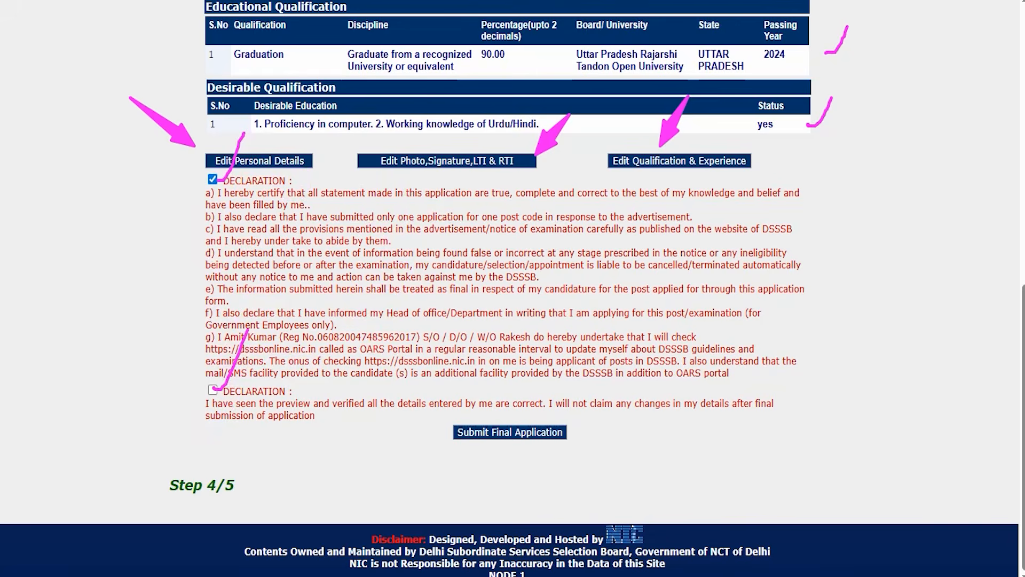
drag(433, 408, 600, 457)
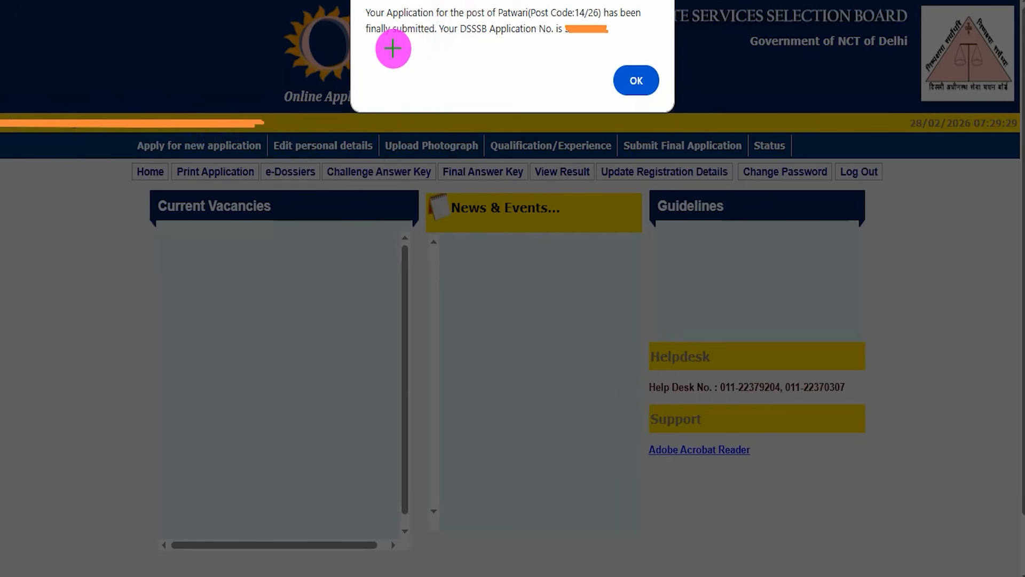
Underline and tick "finally submitted" in the Patwari submission message, and tick the application number and acknowledgement option
drag(377, 64, 408, 27)
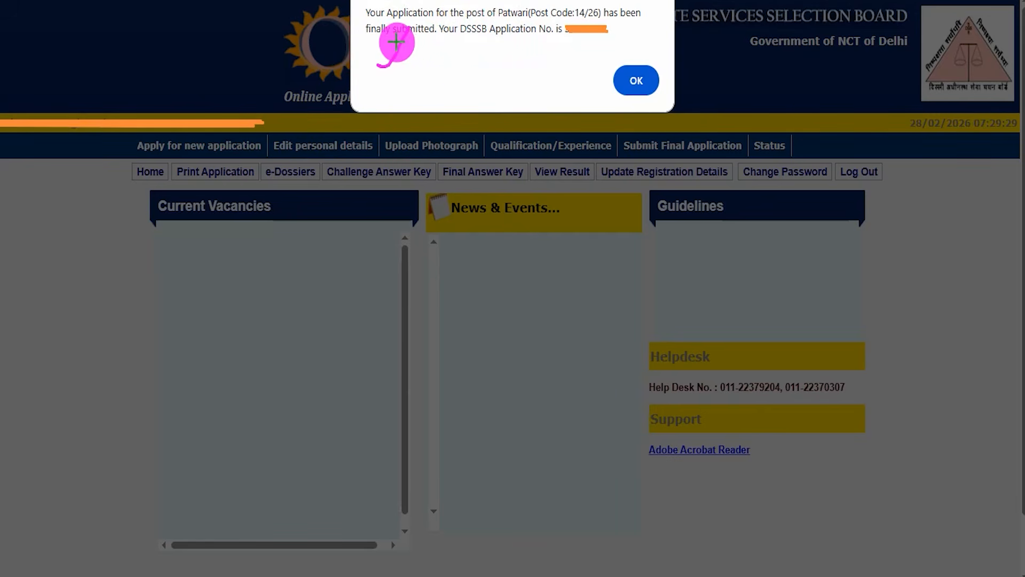
drag(372, 40, 428, 37)
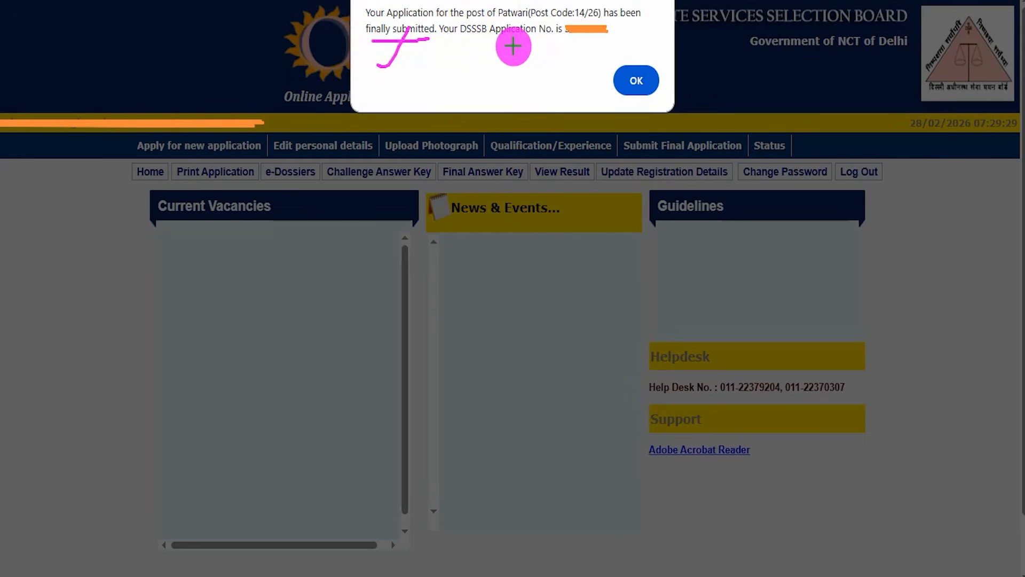
drag(614, 33, 646, 1)
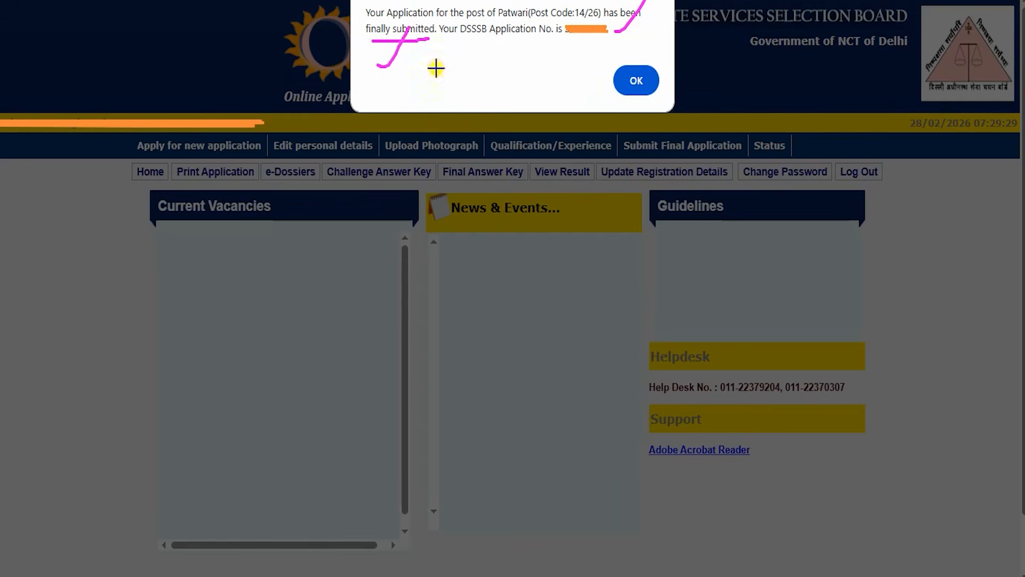
drag(435, 68, 485, 47)
drag(682, 83, 682, 105)
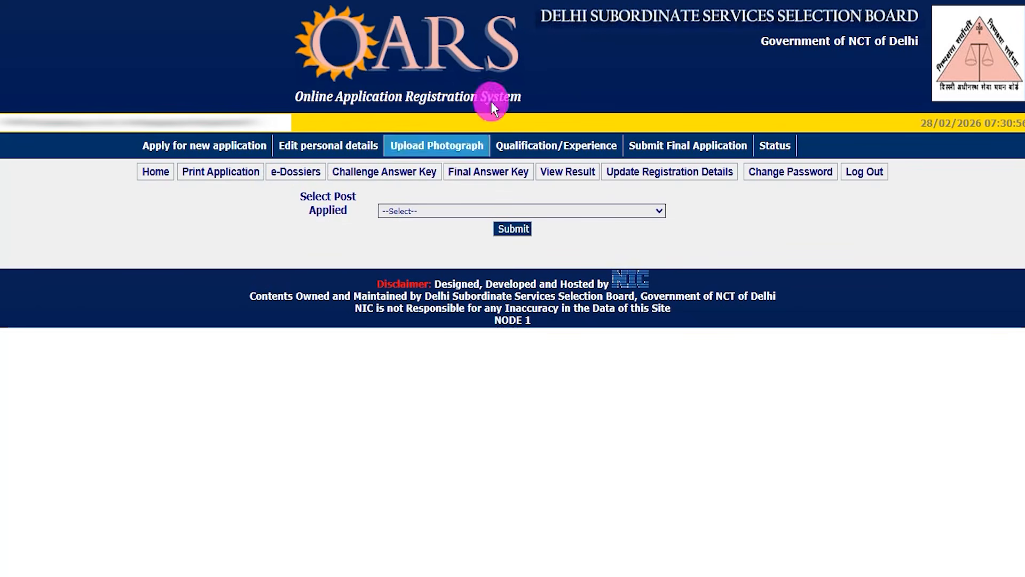
Box the Status option and select Patwari Post Code (14/26) as the applied post for the status check
drag(749, 131, 800, 156)
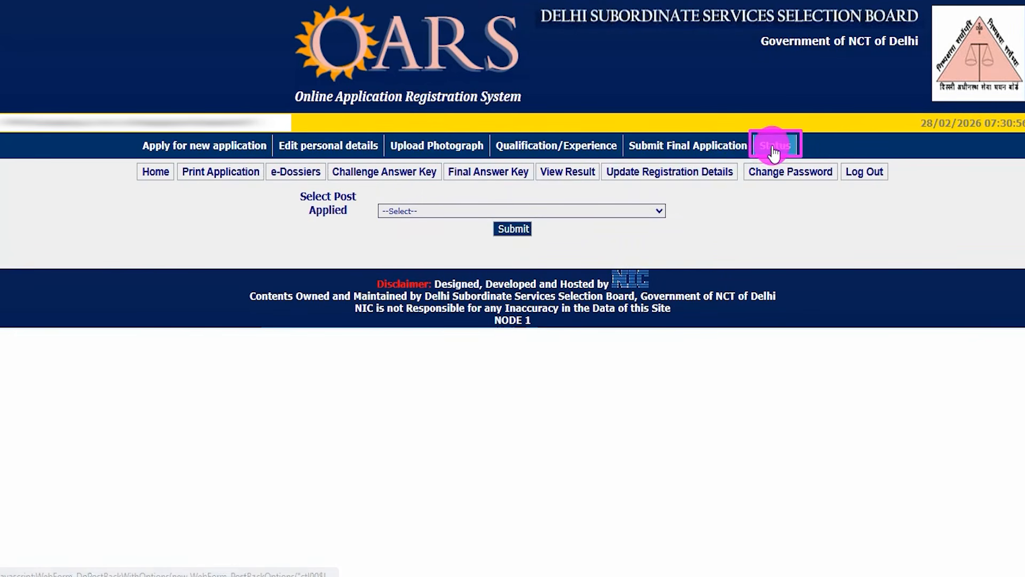
click(446, 211)
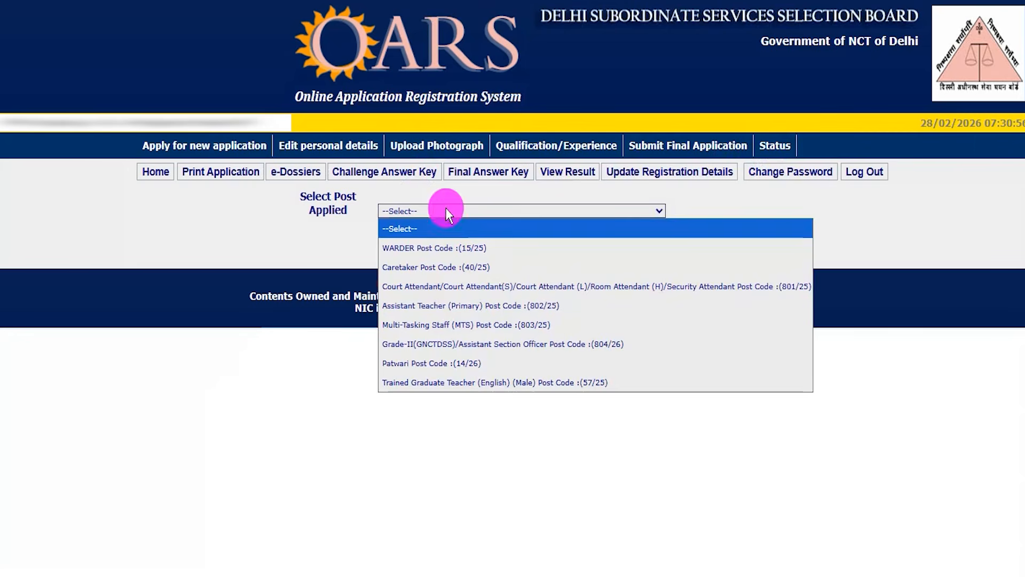
click(444, 364)
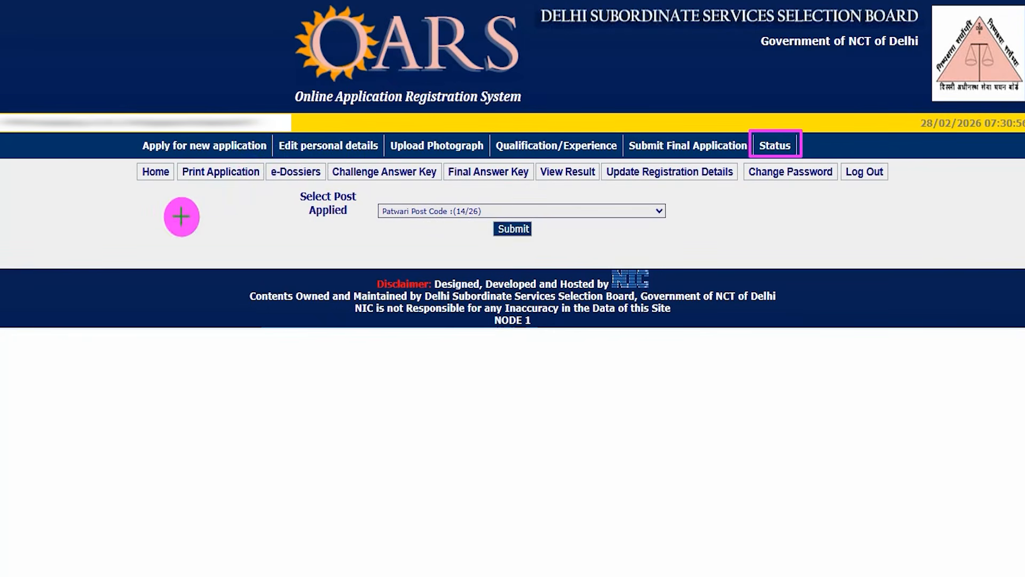
Mark Print Application with an arrow, open its page, select Patwari Post Code (14/26) and box the print option
drag(164, 234, 204, 182)
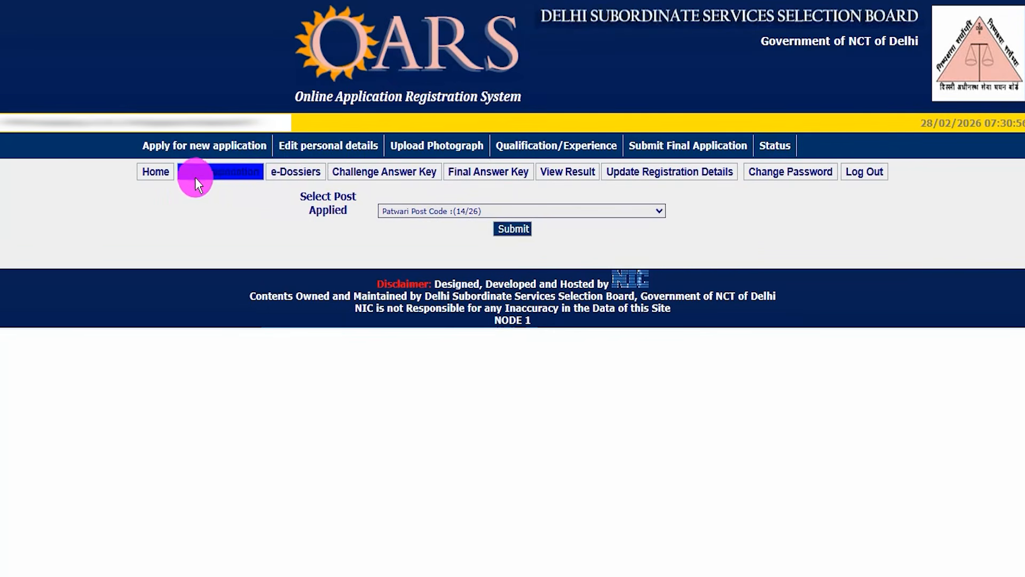
click(212, 172)
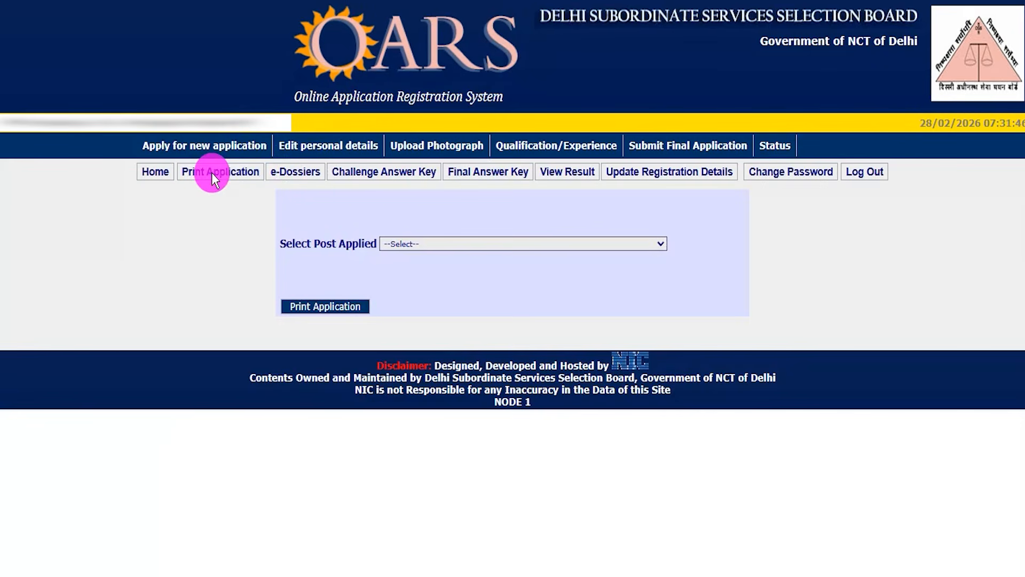
click(436, 244)
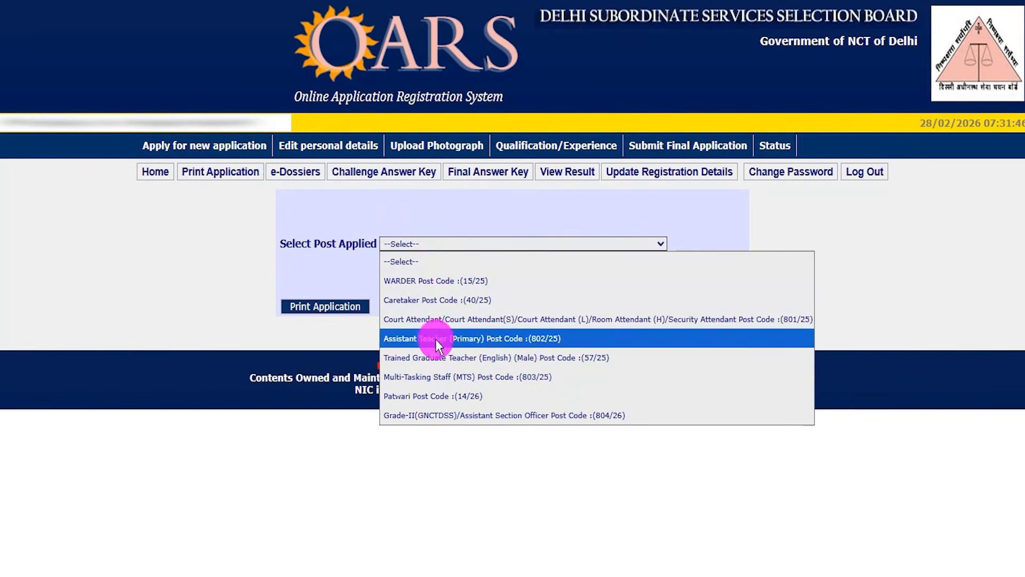
click(440, 396)
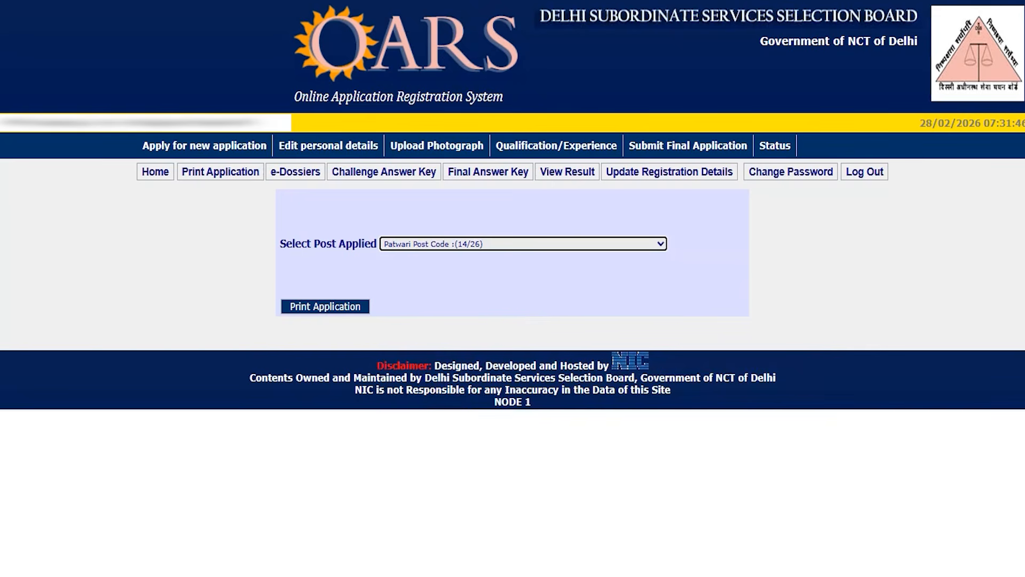
mouse_move(275, 288)
mouse_down()
mouse_move(364, 307)
mouse_move(398, 331)
mouse_up()
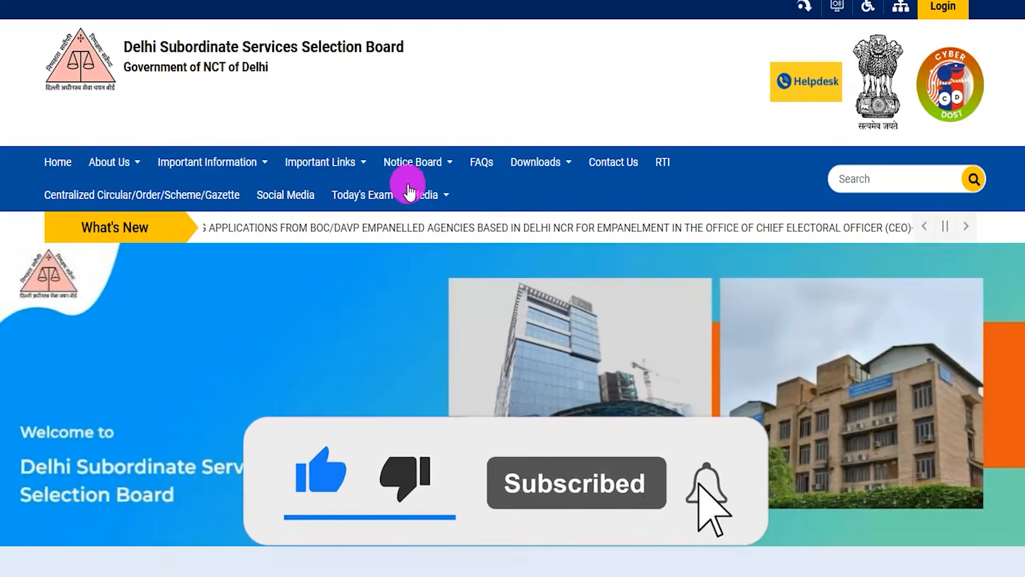
click(350, 161)
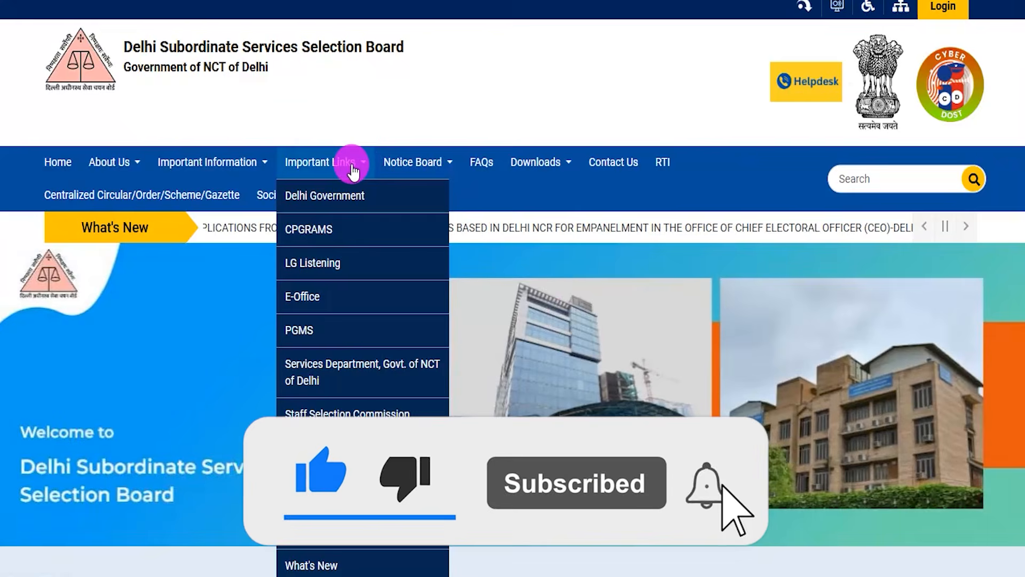